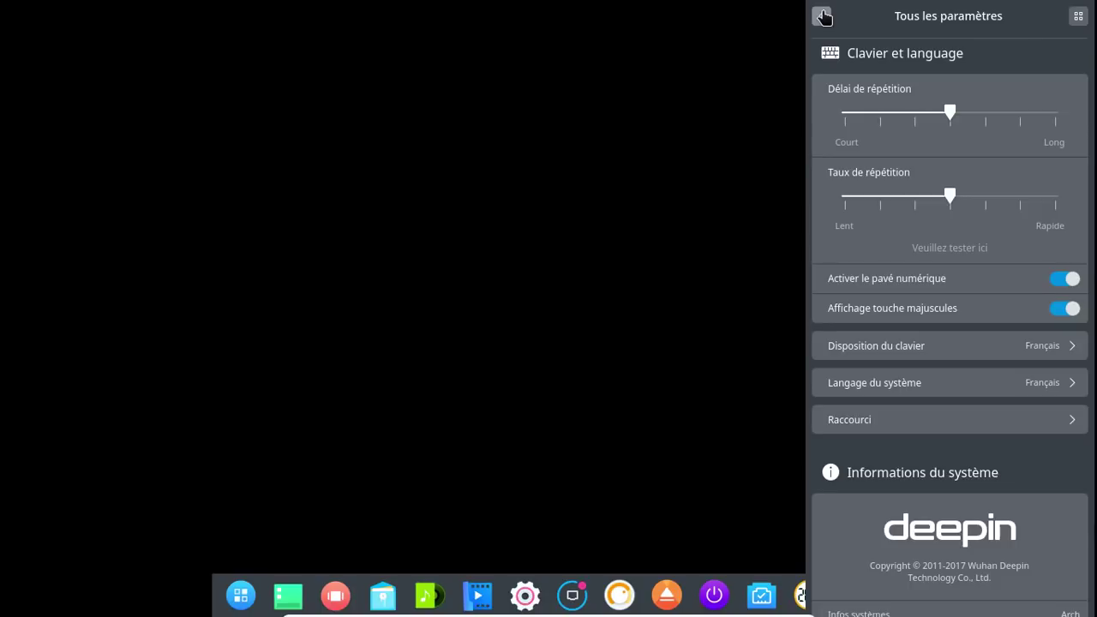
# - Close the control centre and set the green and purple aurora image as the wallpaper for the desktop only
pyautogui.click(822, 16)
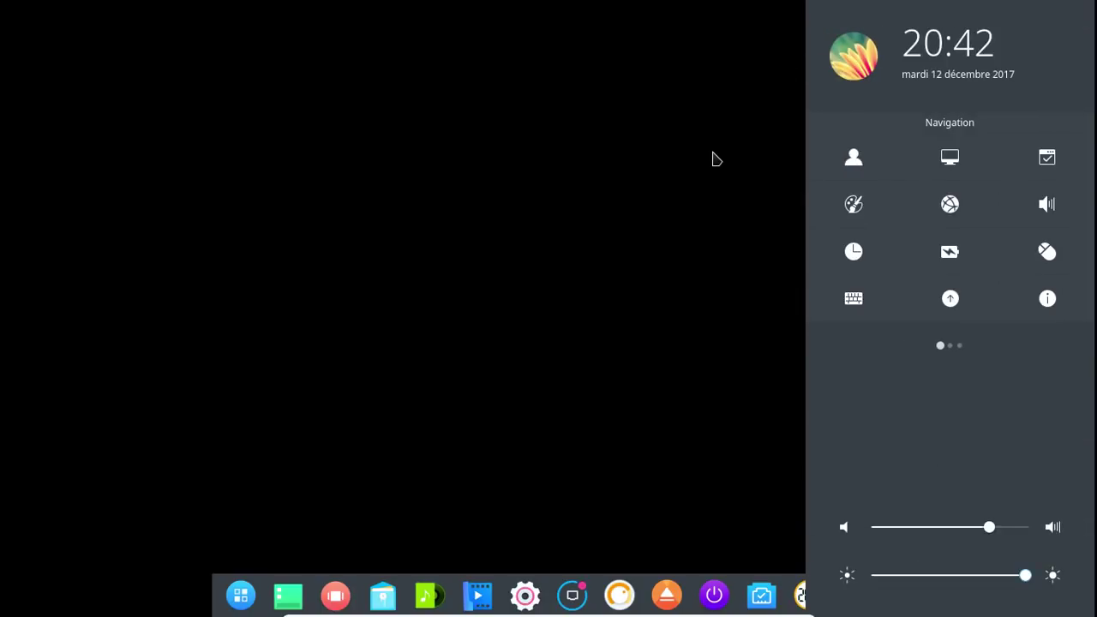
pyautogui.click(523, 600)
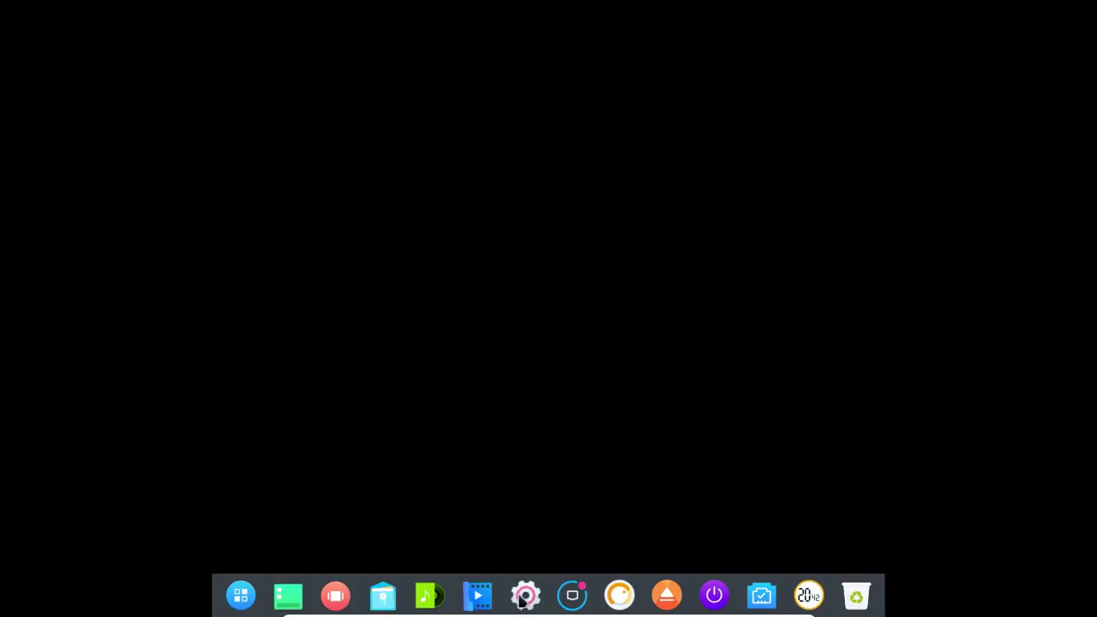
pyautogui.rightClick(446, 118)
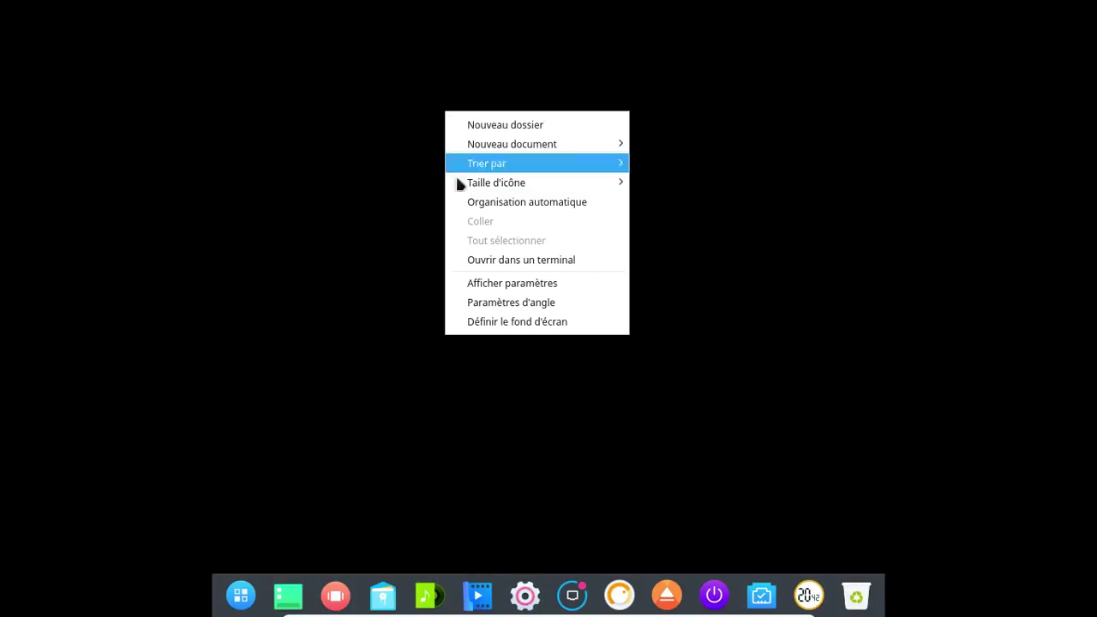
pyautogui.click(508, 319)
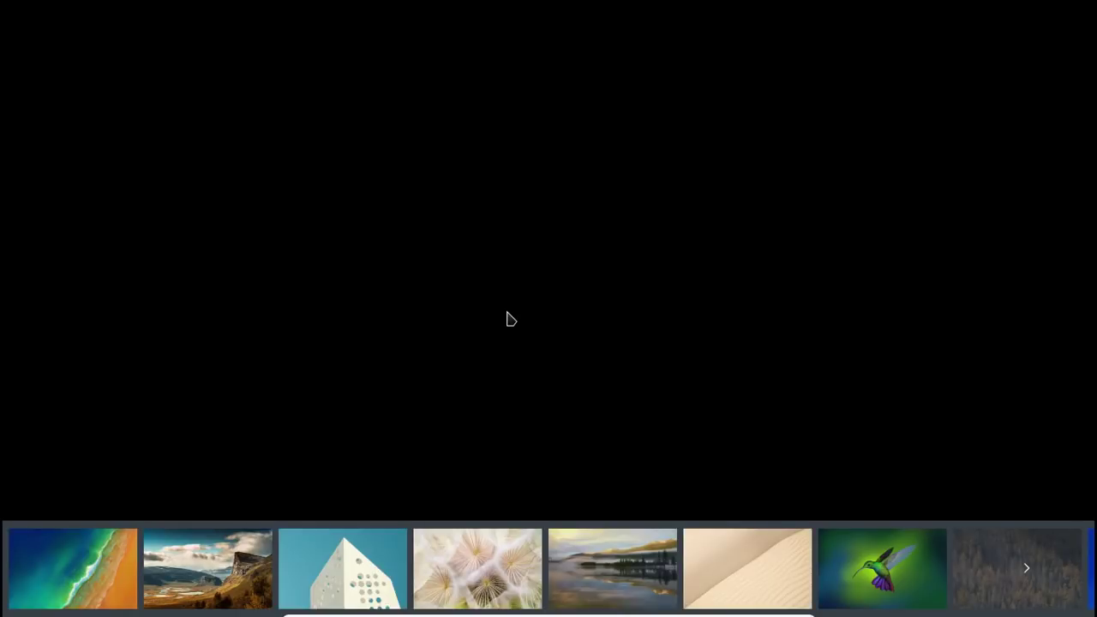
pyautogui.click(1028, 571)
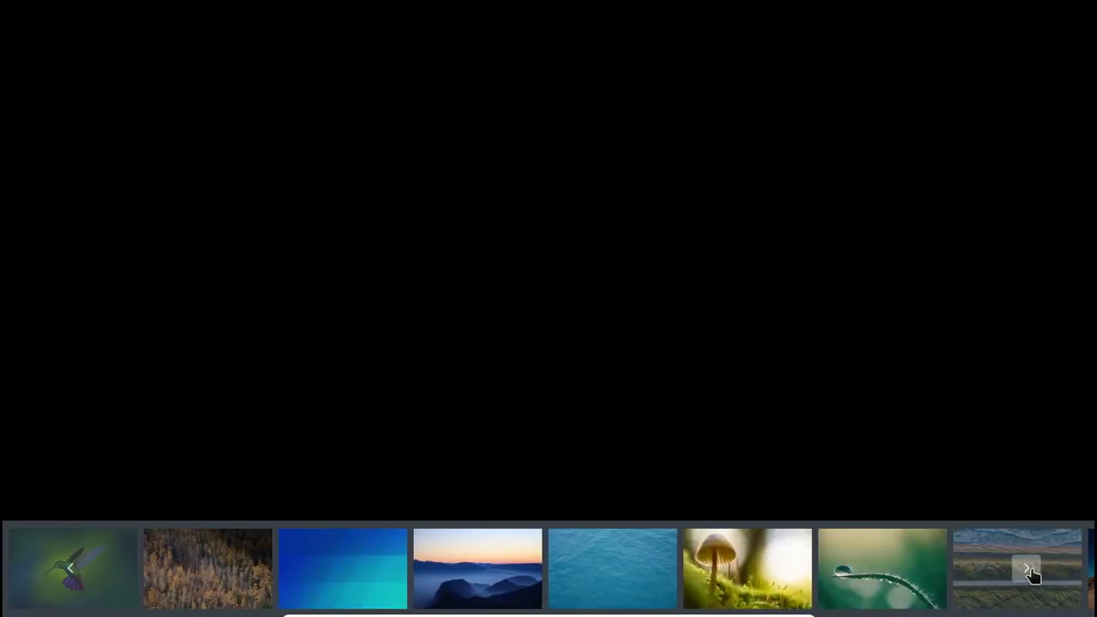
pyautogui.click(1029, 571)
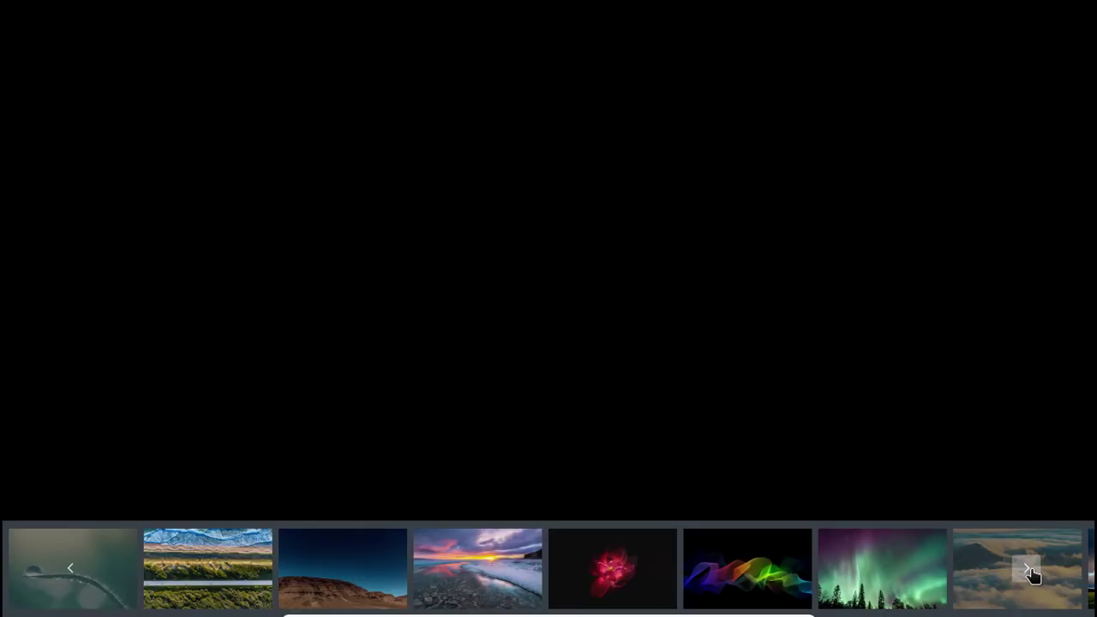
pyautogui.moveTo(915, 581)
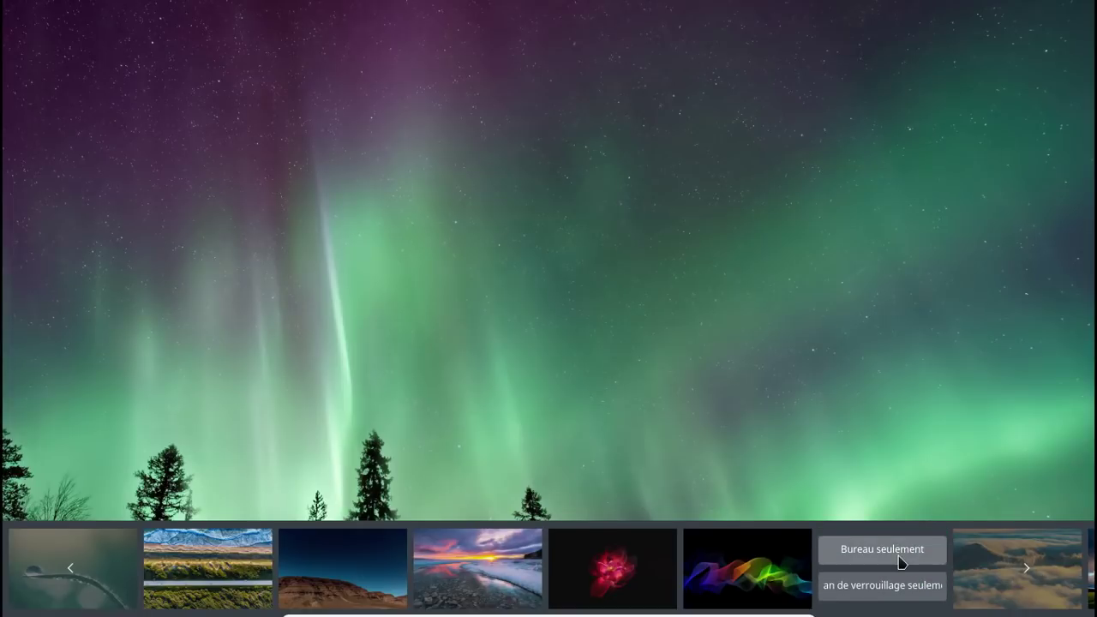
pyautogui.click(883, 549)
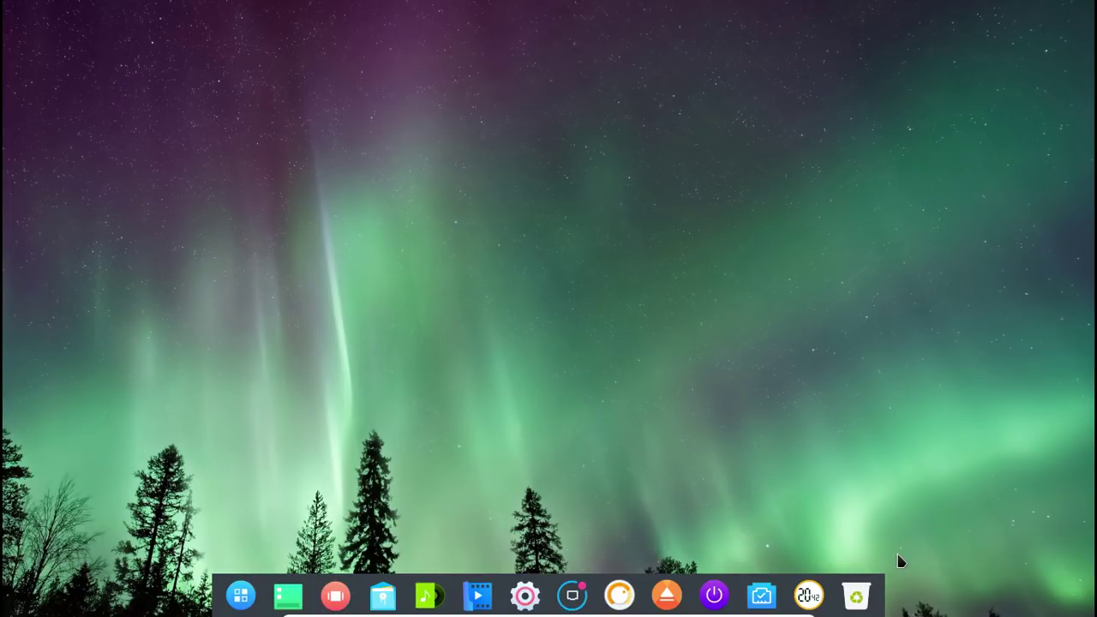
# - Run "sudo systemctl enable lightdm" in Terminal Deepin, authenticate with the account password, and close the terminal
pyautogui.click(236, 604)
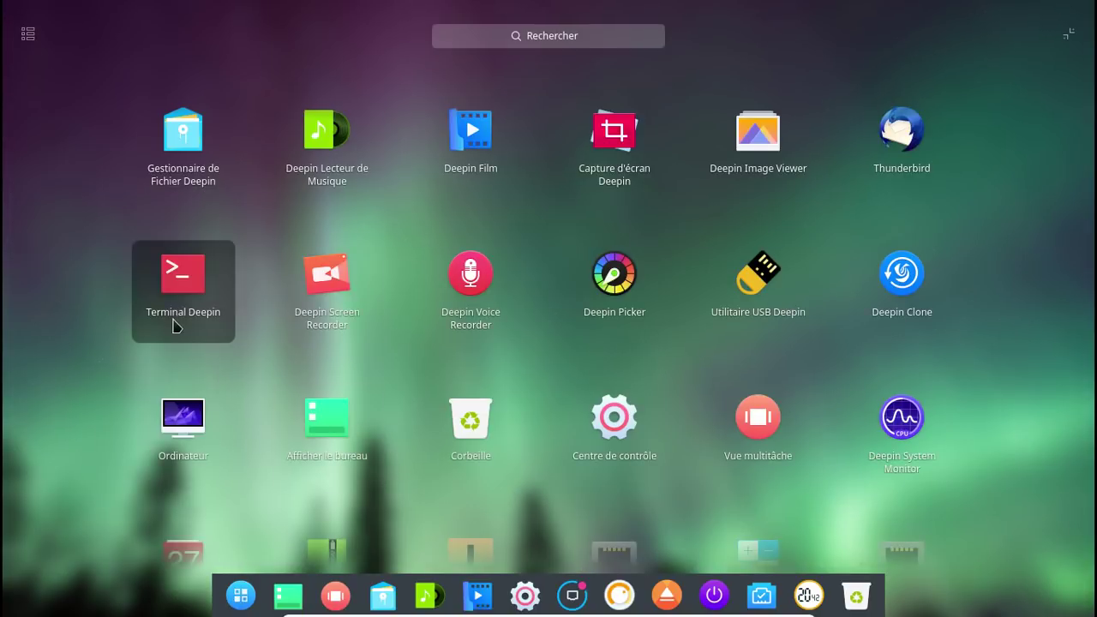
pyautogui.click(174, 324)
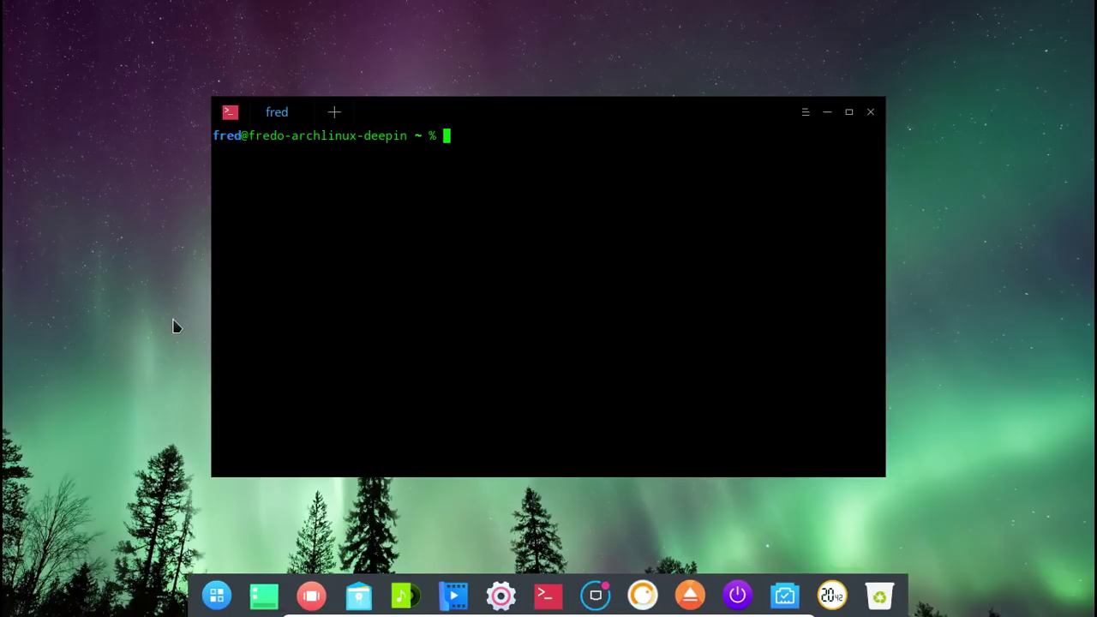
pyautogui.write('sudo systemctl start lightdm')
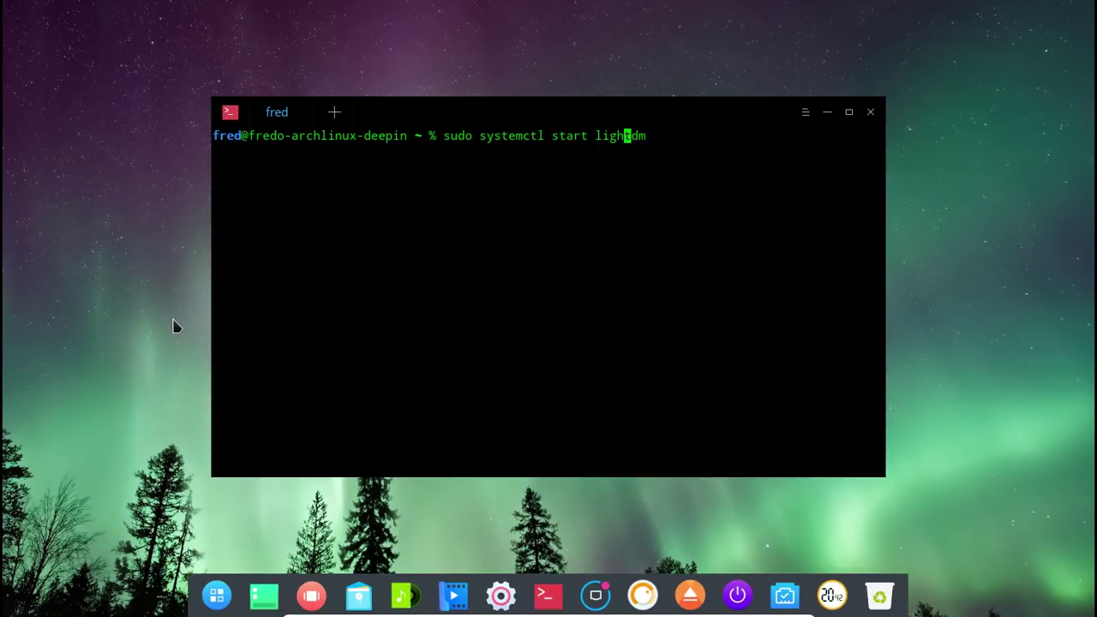
pyautogui.press('Left')
pyautogui.press('Left')
pyautogui.press('Left')
pyautogui.press('Left')
pyautogui.press('BackSpace')
pyautogui.press('BackSpace')
pyautogui.press('BackSpace')
pyautogui.press('BackSpace')
pyautogui.press('BackSpace')
pyautogui.write('ena')
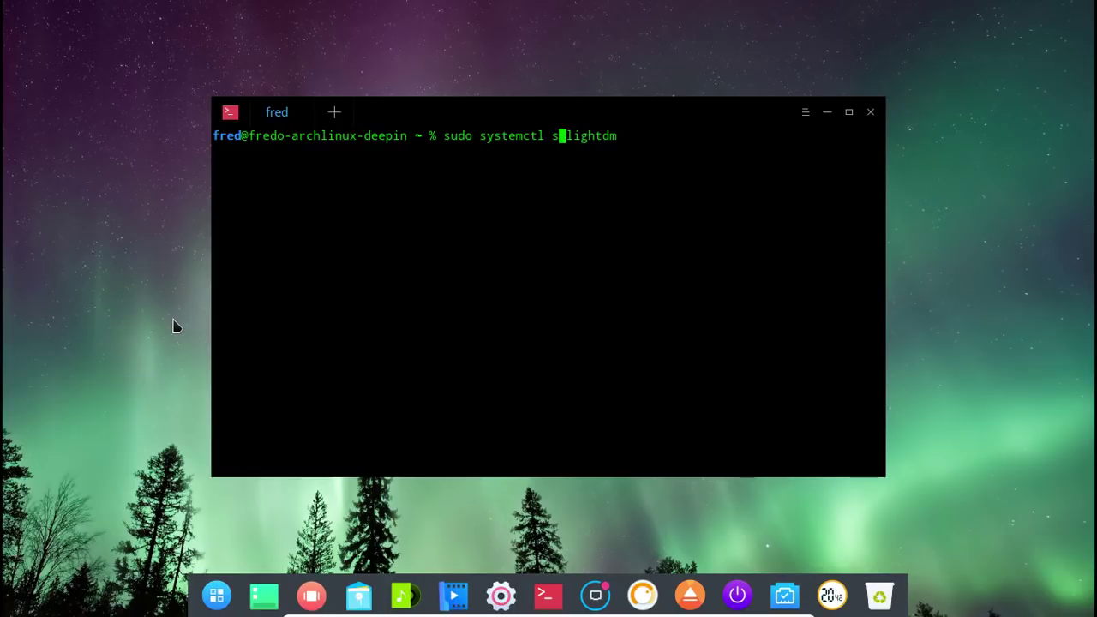
pyautogui.write('ble')
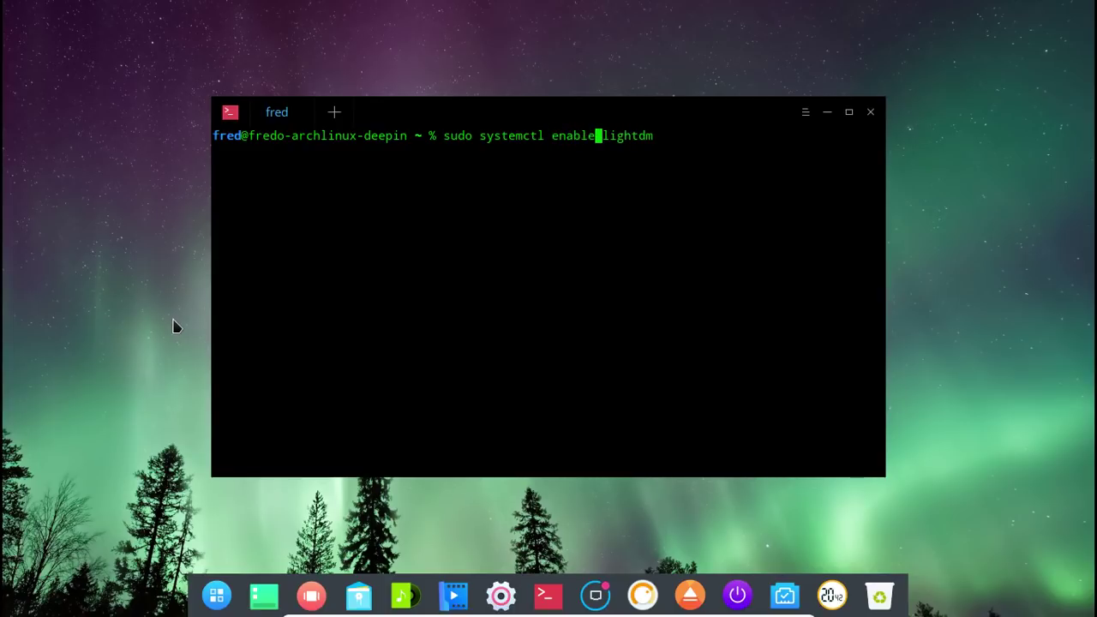
pyautogui.press('Return')
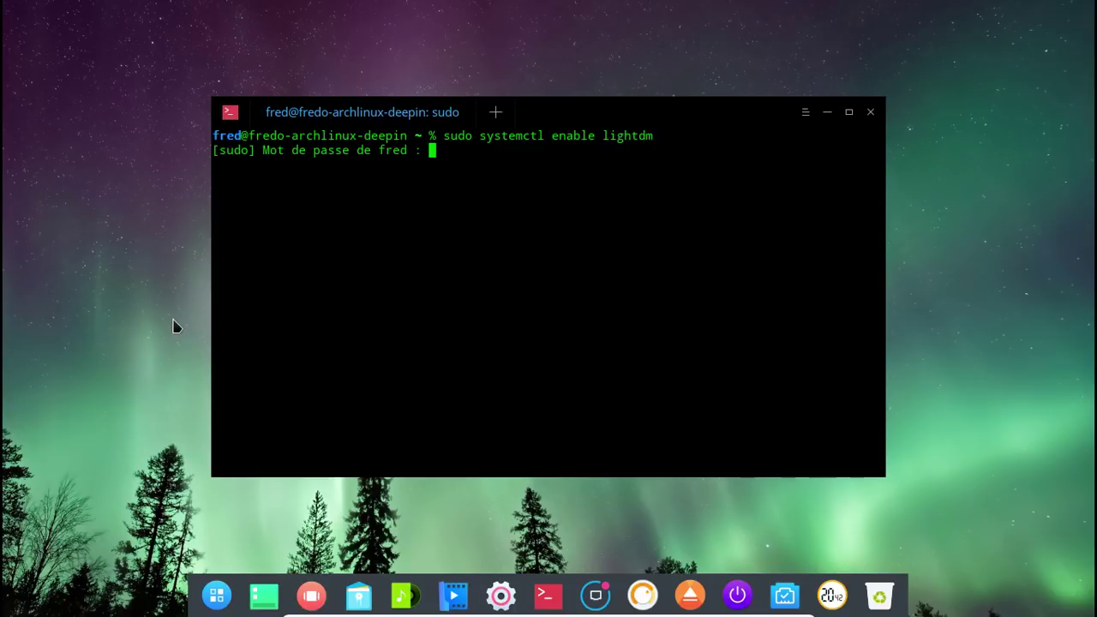
pyautogui.press('Return')
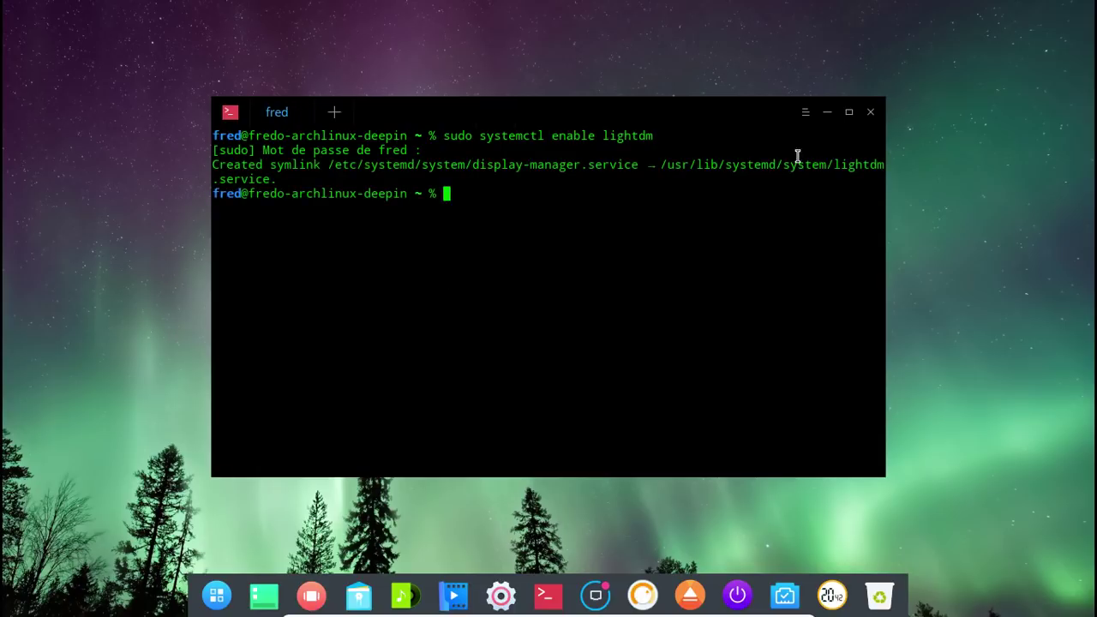
pyautogui.click(871, 111)
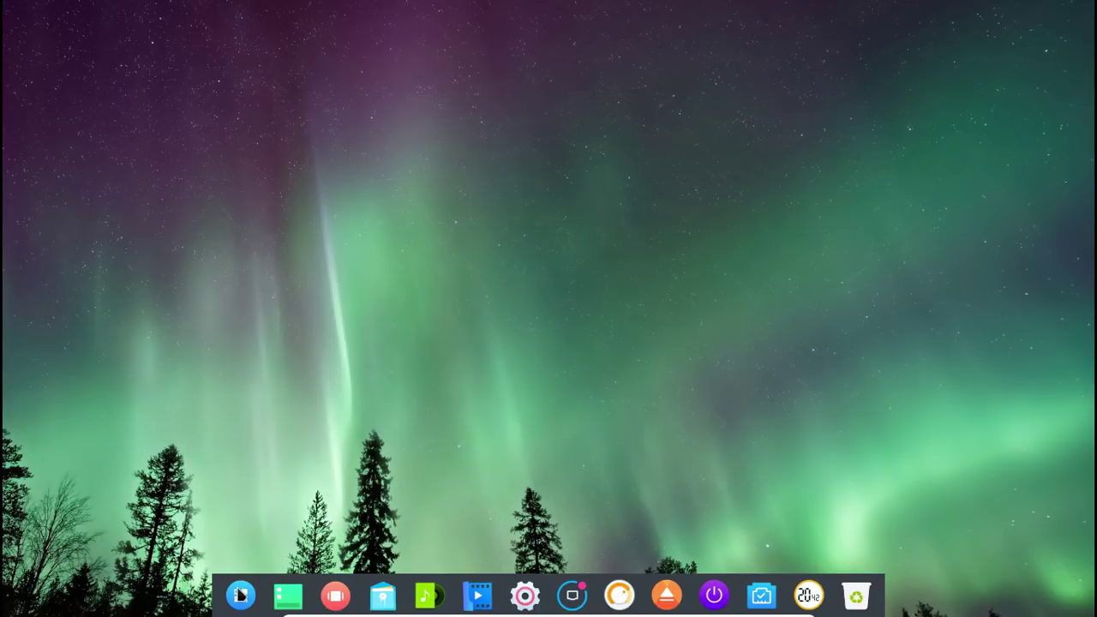
# - Show the launcher's applications by category and open Ajouter/supprimer des logiciels from the Système category
pyautogui.click(241, 595)
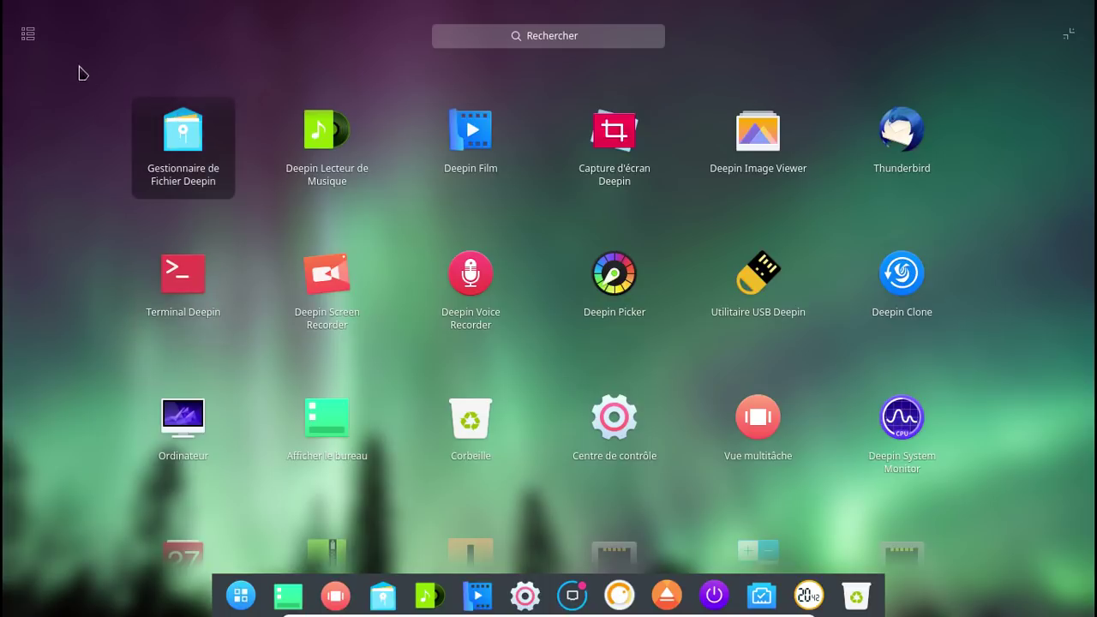
pyautogui.click(27, 36)
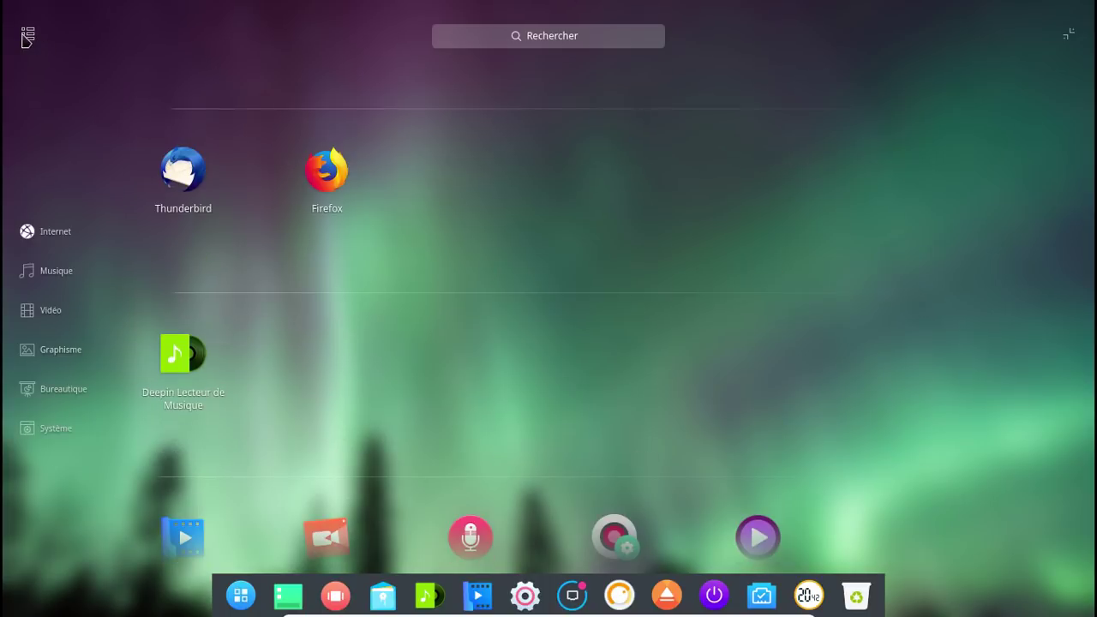
pyautogui.click(52, 395)
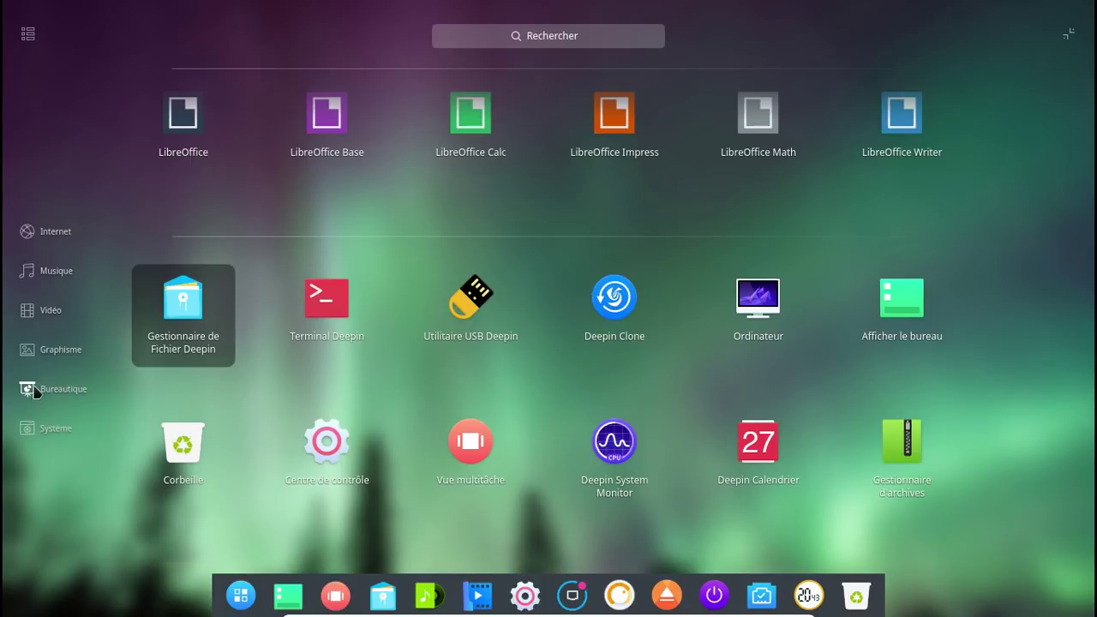
pyautogui.click(30, 430)
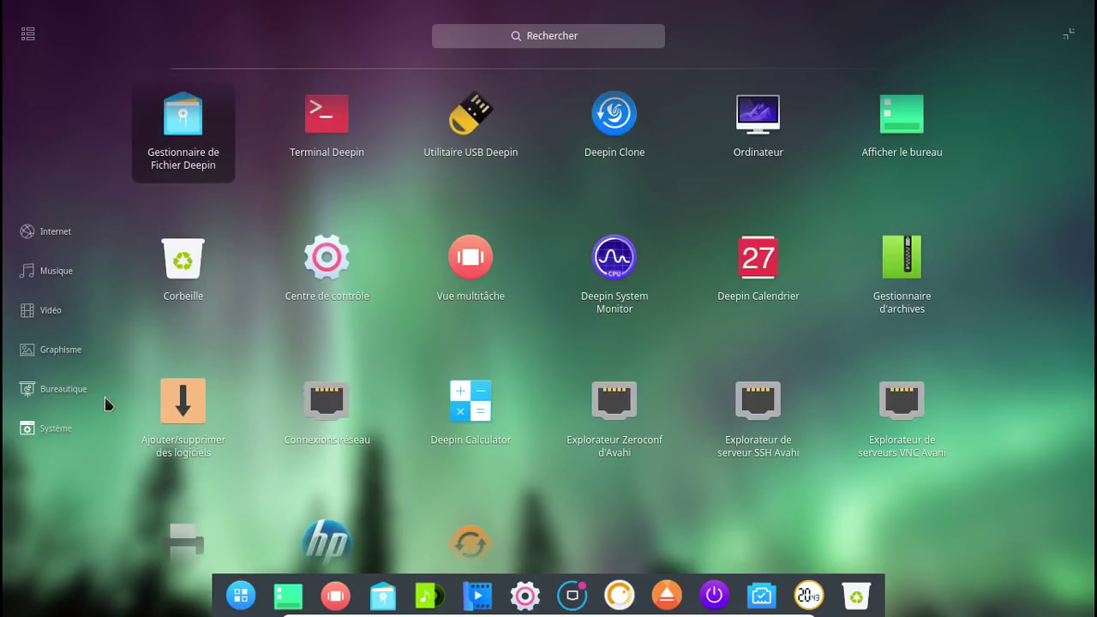
pyautogui.click(182, 412)
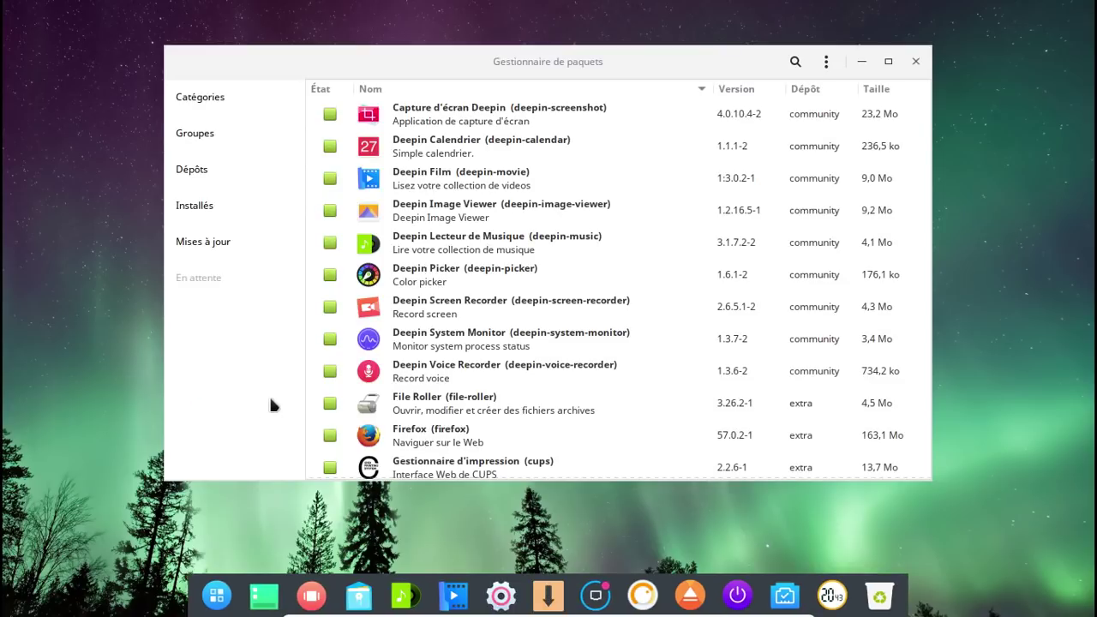
# - Search the packages for gvfs and mark gvfs-afc, gvfs-goa, gvfs-google, gvfs-gphoto2, gvfs-mtp, gvfs-nfs and gvfs-smb for installation
pyautogui.click(796, 62)
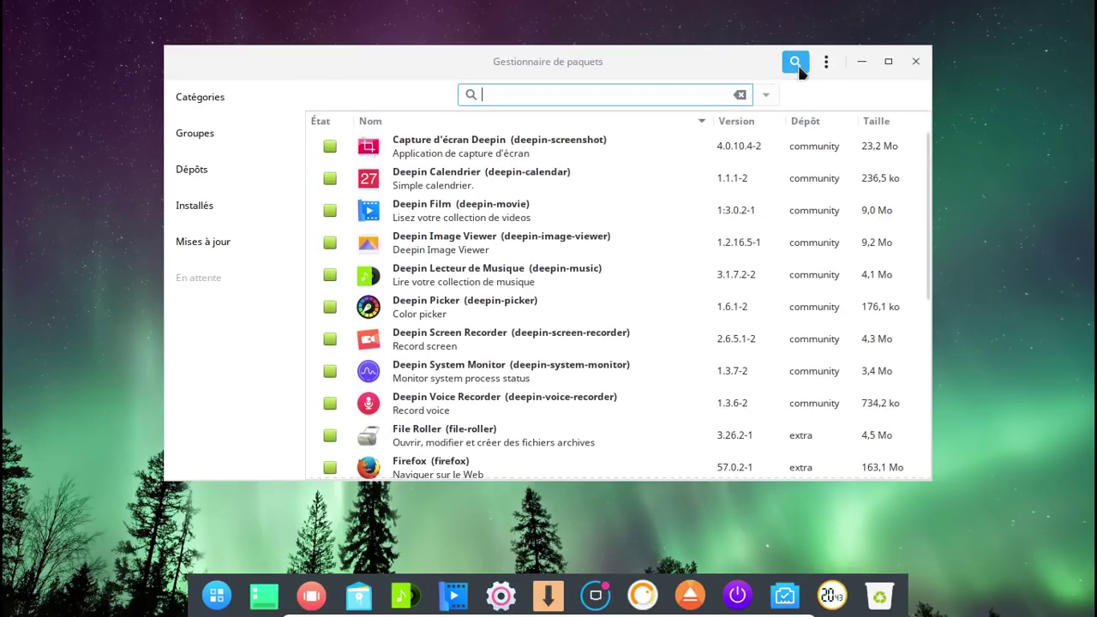
pyautogui.write('gvfs')
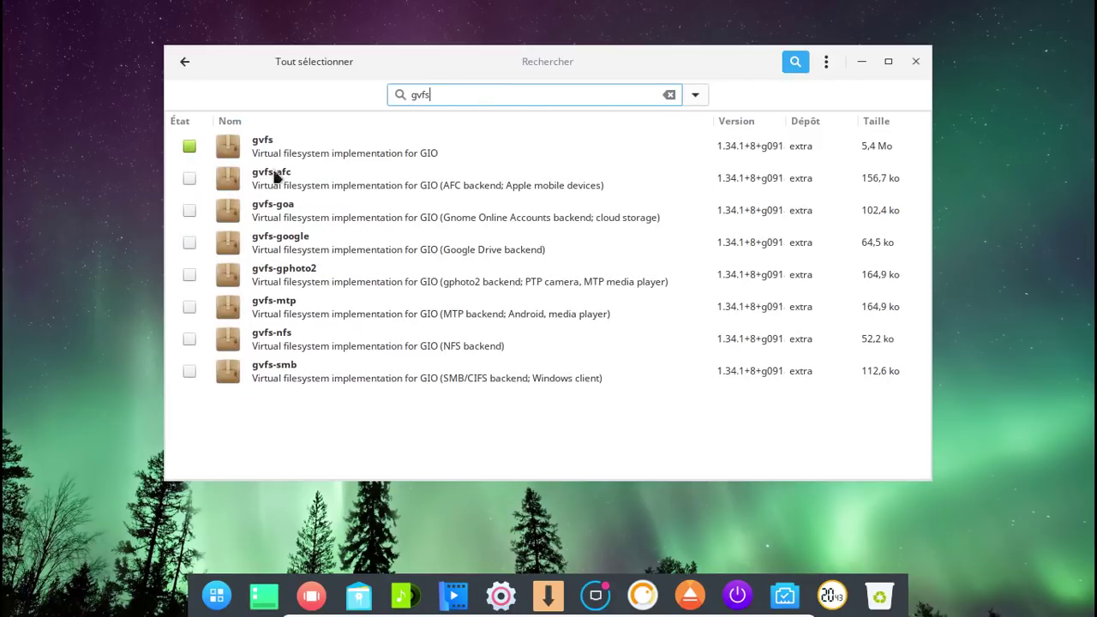
pyautogui.click(190, 178)
pyautogui.click(189, 210)
pyautogui.click(190, 243)
pyautogui.click(190, 274)
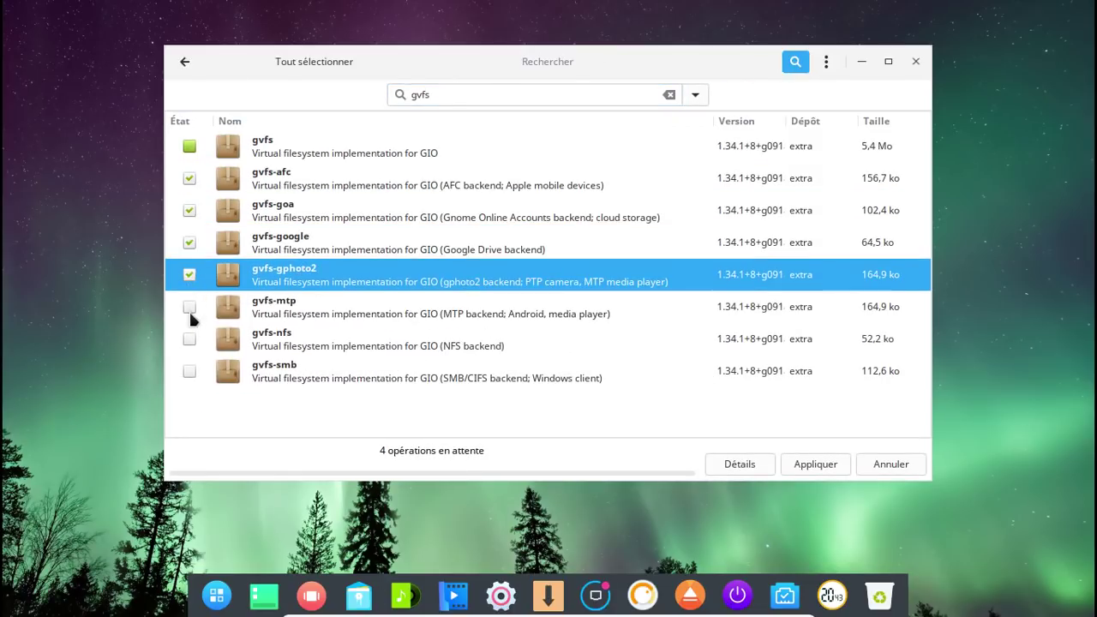
pyautogui.click(189, 306)
pyautogui.click(189, 339)
pyautogui.click(189, 372)
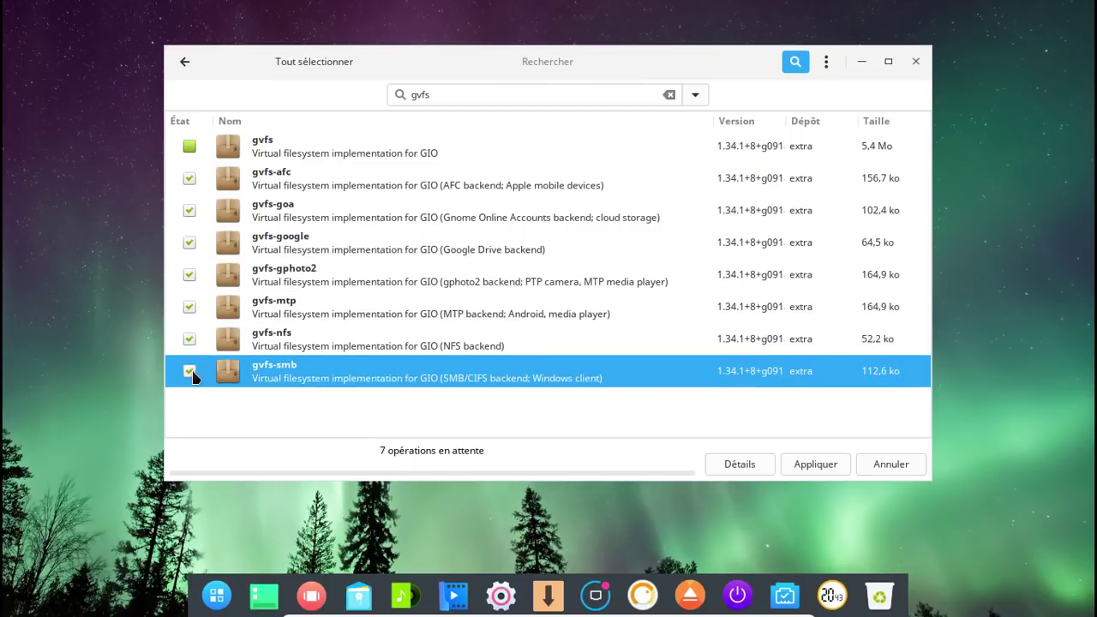
# - Search the packages for gedit and mark gedit, gedit-code-assistance, gedit-plugins and evince for installation
pyautogui.click(485, 96)
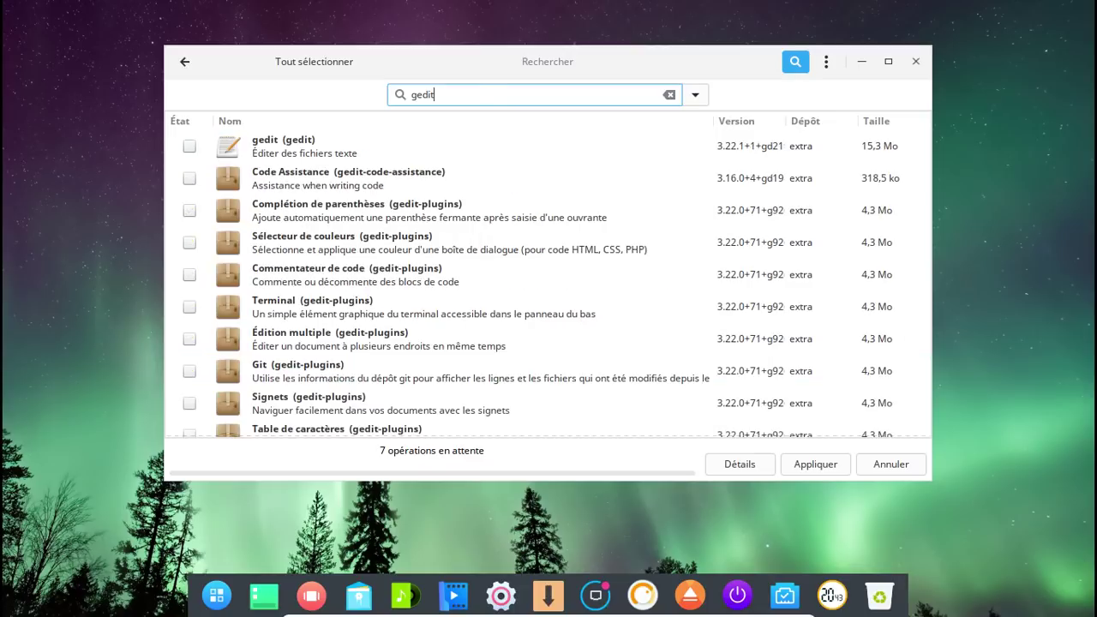
pyautogui.click(190, 147)
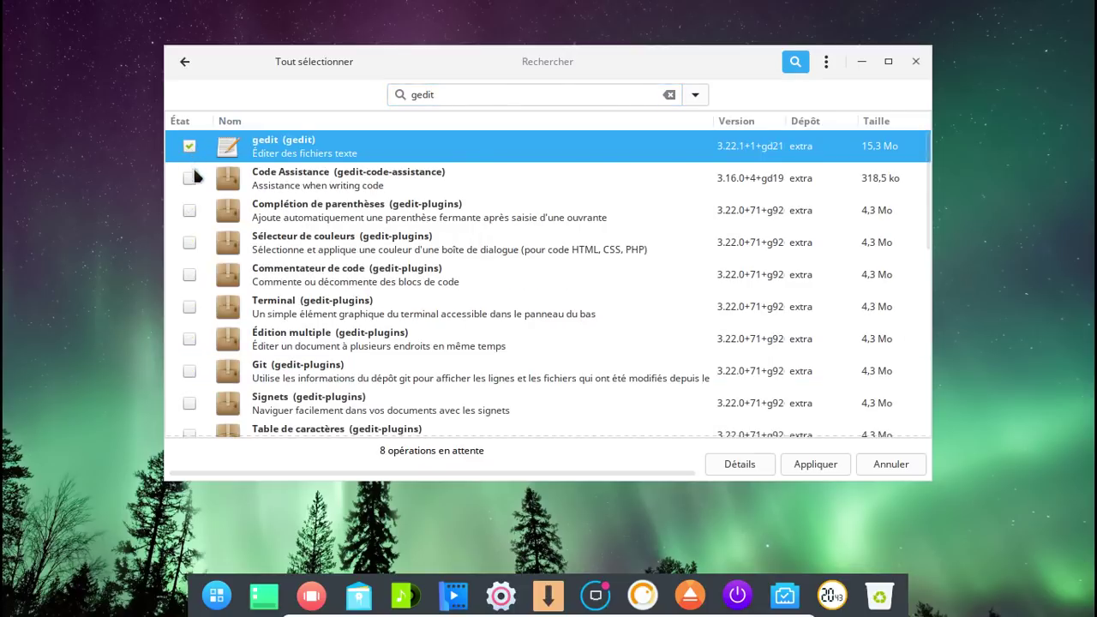
pyautogui.click(190, 177)
pyautogui.click(190, 210)
pyautogui.click(189, 240)
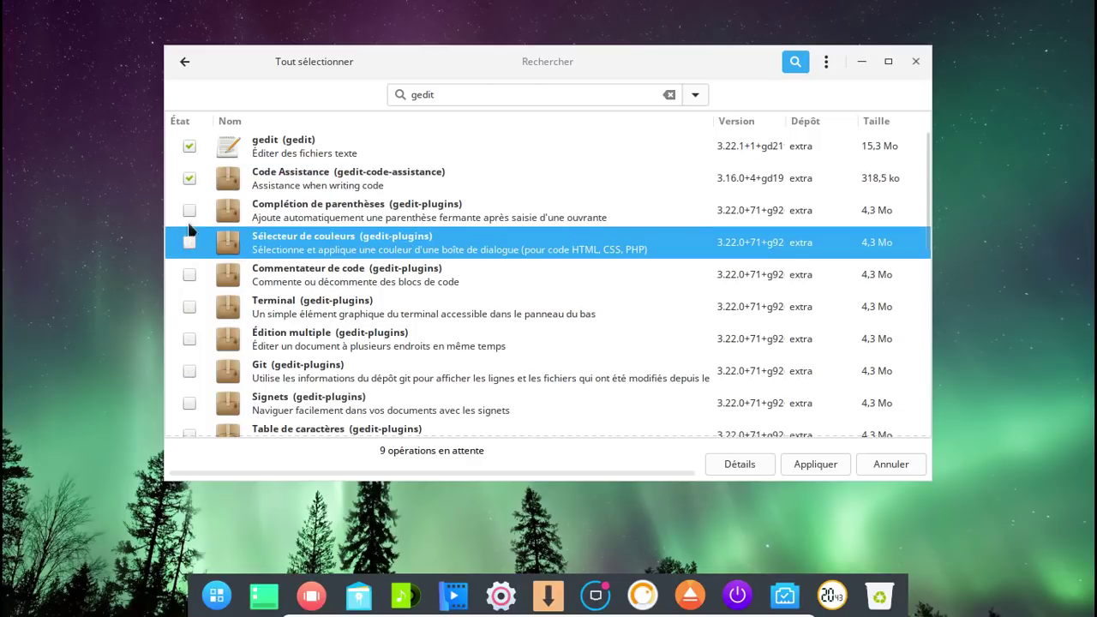
pyautogui.click(189, 210)
pyautogui.scroll(-1, 352, 230)
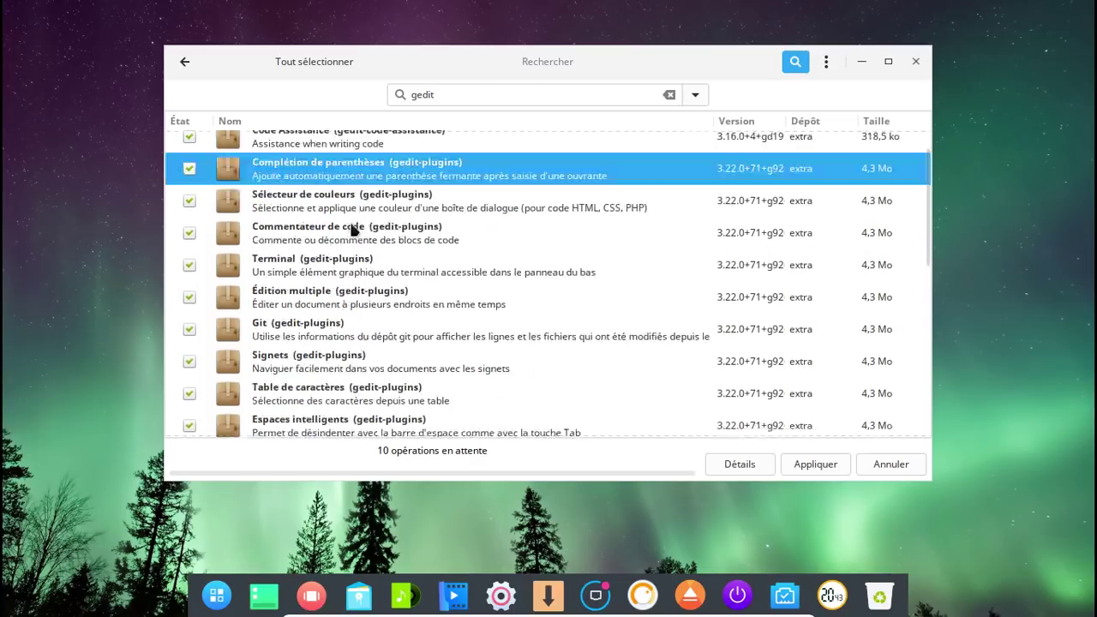
pyautogui.scroll(-10, 351, 230)
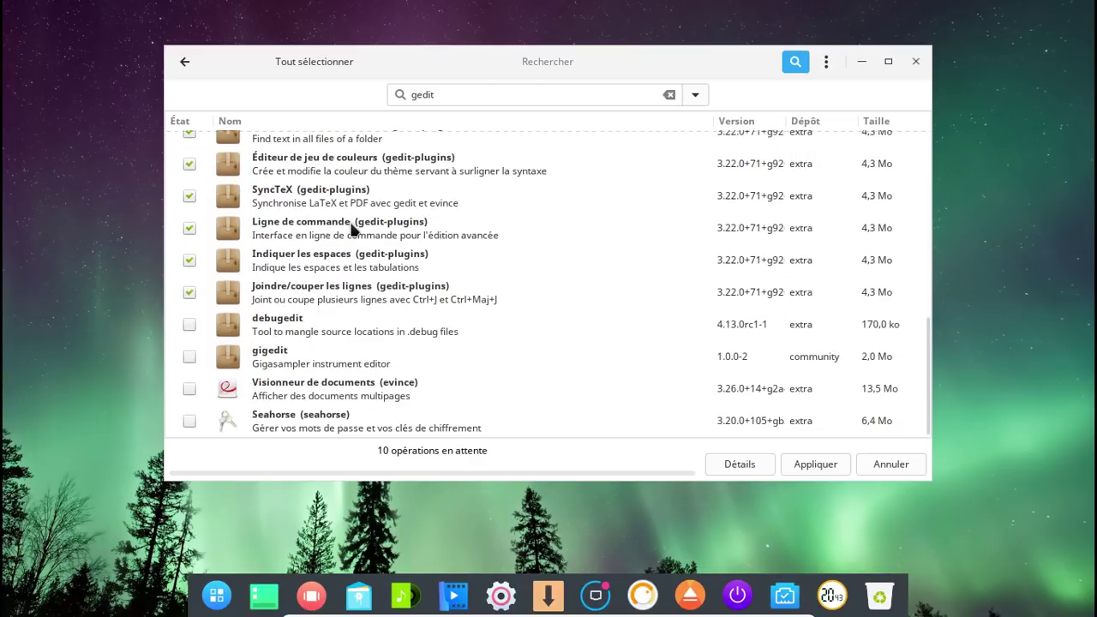
pyautogui.scroll(4, 353, 228)
pyautogui.scroll(-4, 353, 228)
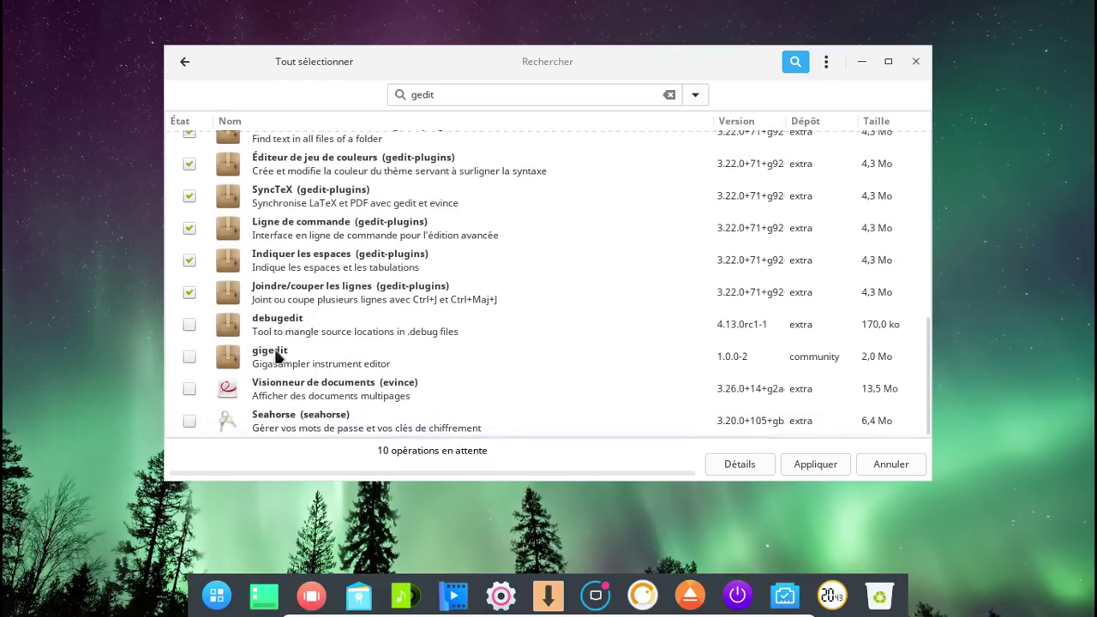
pyautogui.click(188, 389)
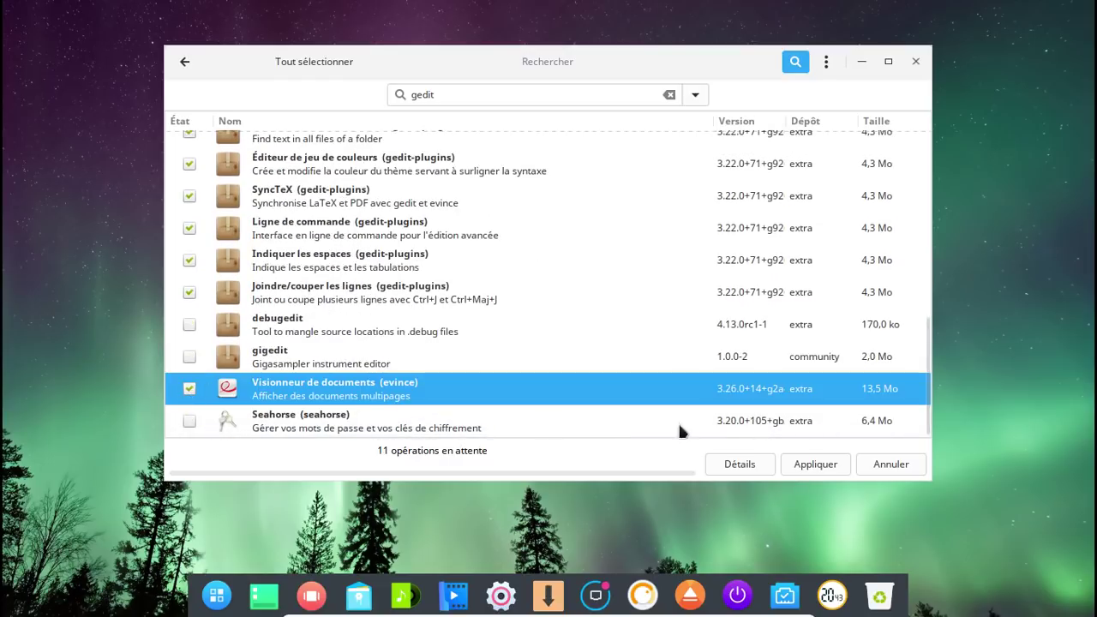
# - Apply the pending package installations, validate the transaction summary and authenticate with the account password
pyautogui.click(816, 468)
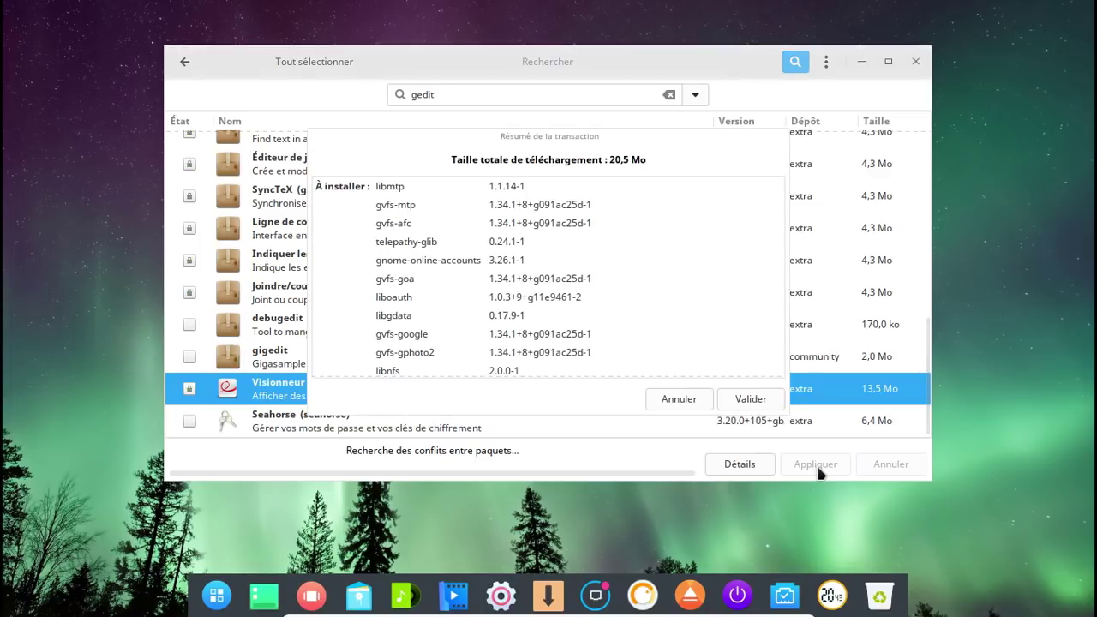
pyautogui.click(751, 399)
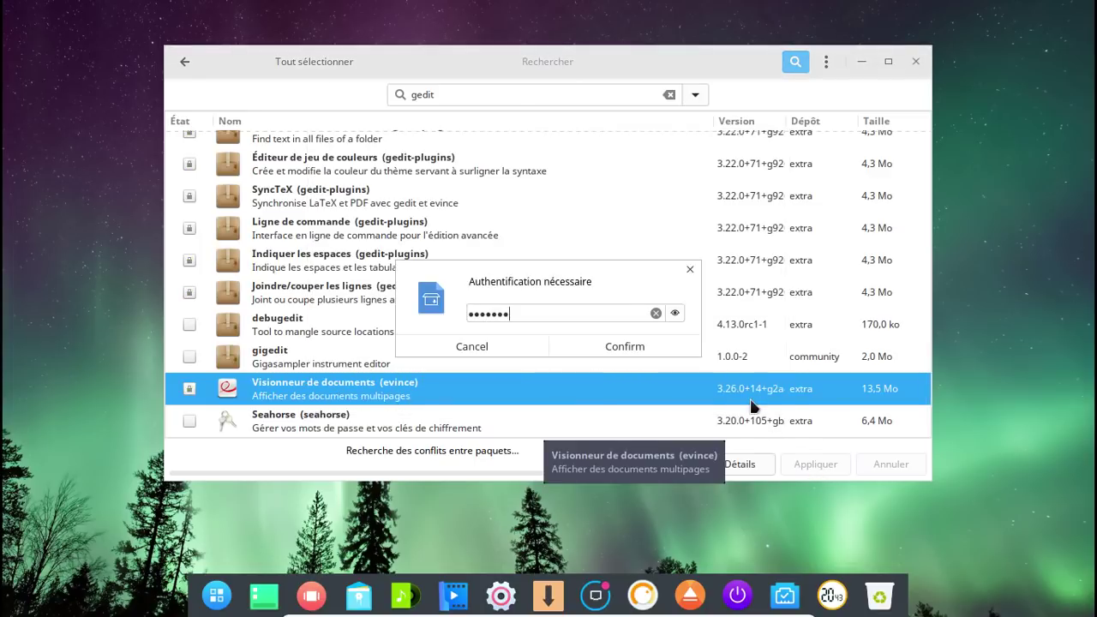
pyautogui.press('Return')
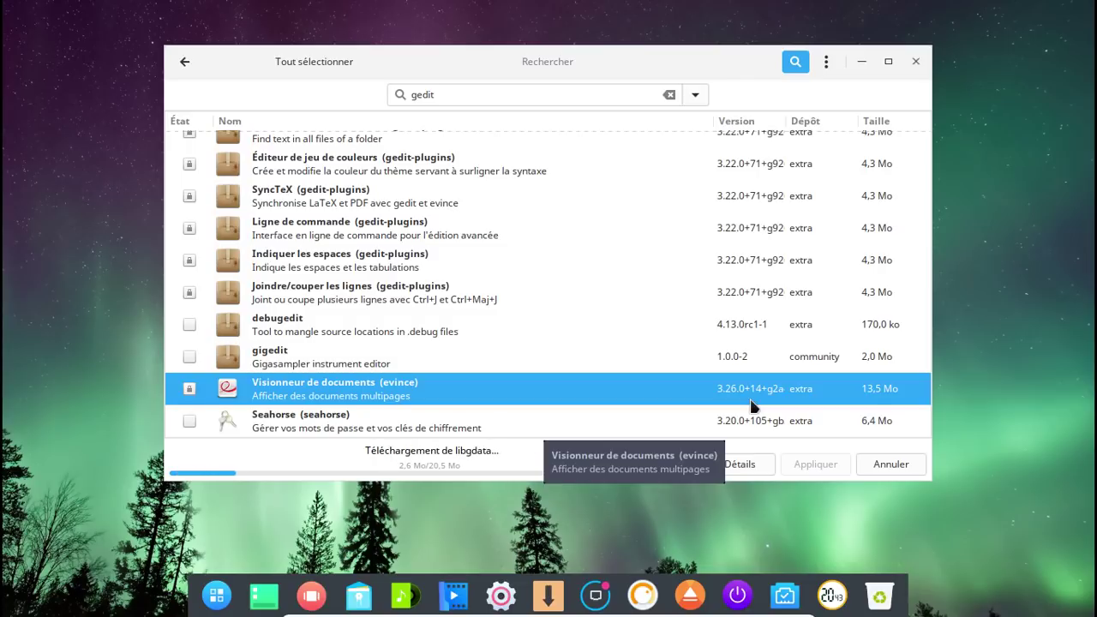
# - Open the control centre's Thème settings under Personnalisation and examine the available window, icon and cursor themes
pyautogui.click(500, 598)
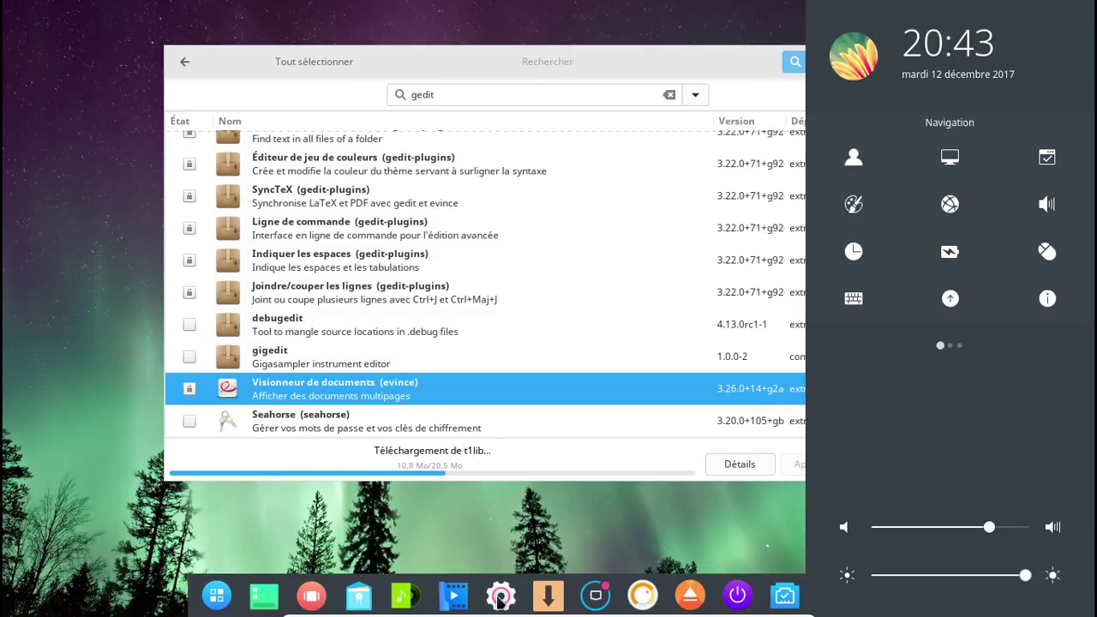
pyautogui.click(861, 168)
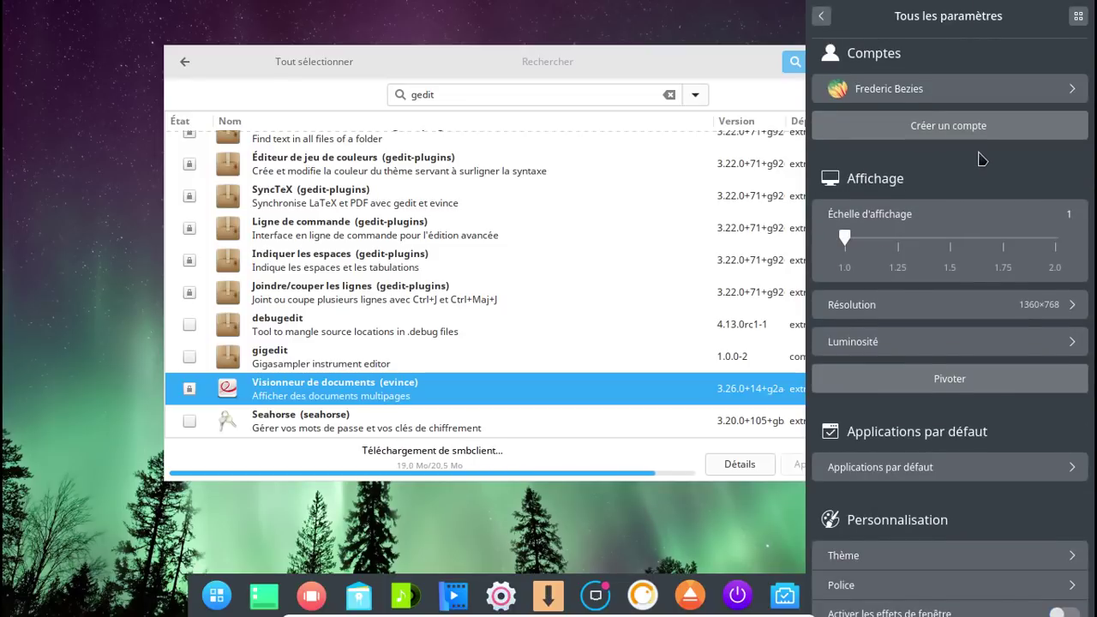
pyautogui.scroll(-2, 979, 157)
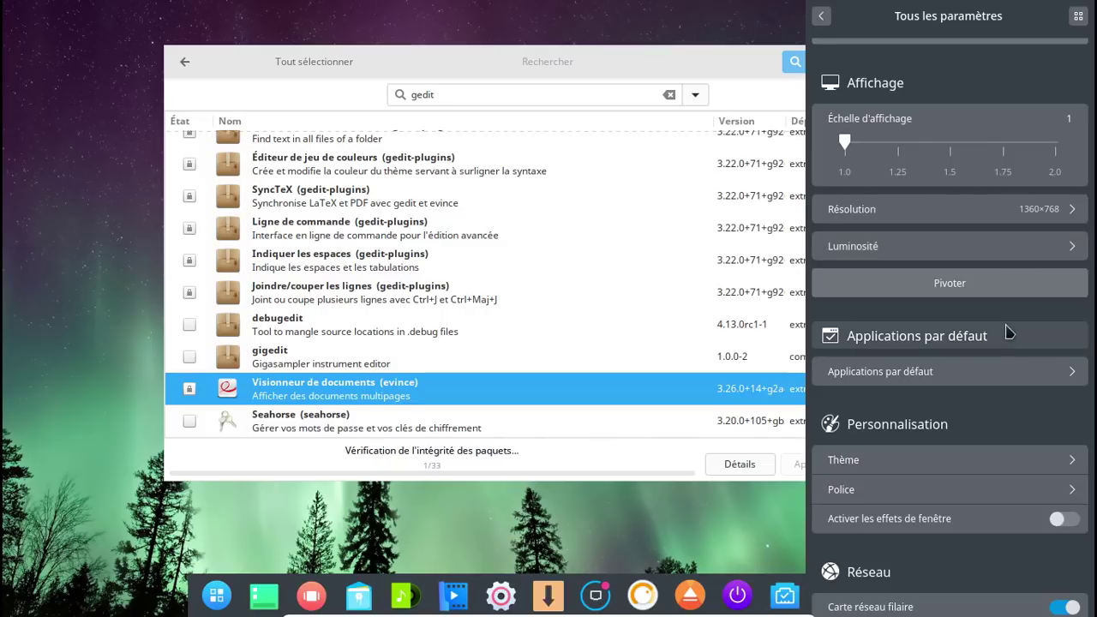
pyautogui.scroll(-2, 1006, 351)
pyautogui.click(1008, 348)
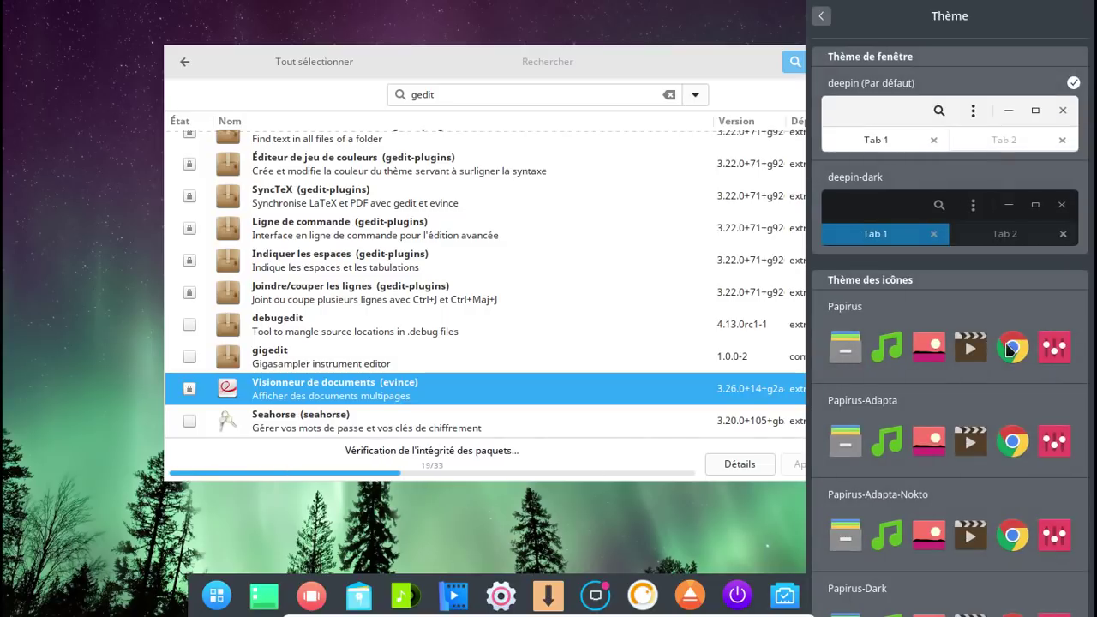
pyautogui.scroll(-8, 1019, 378)
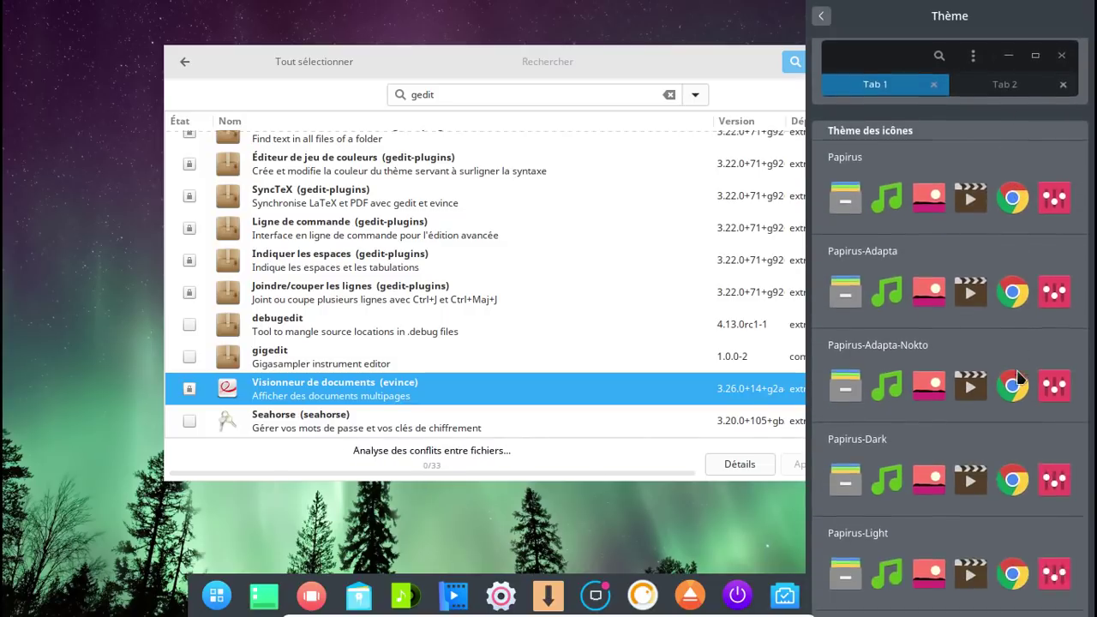
pyautogui.scroll(-6, 1019, 378)
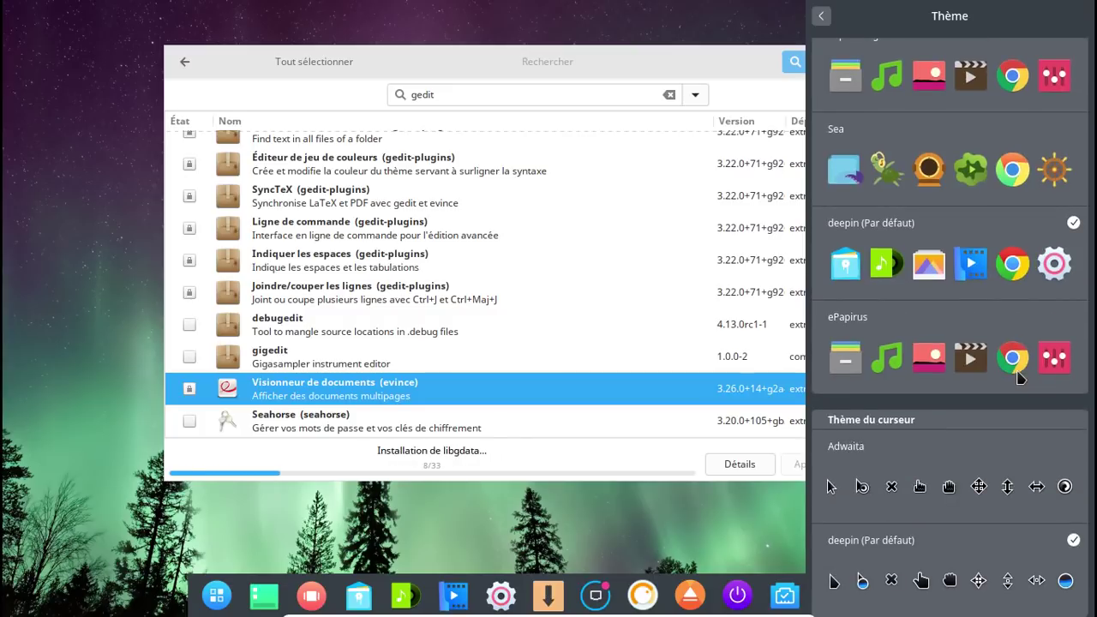
# - Try the deepin-dark window theme and switch back to deepin (Par défaut)
pyautogui.scroll(7, 1018, 377)
pyautogui.scroll(7, 1019, 377)
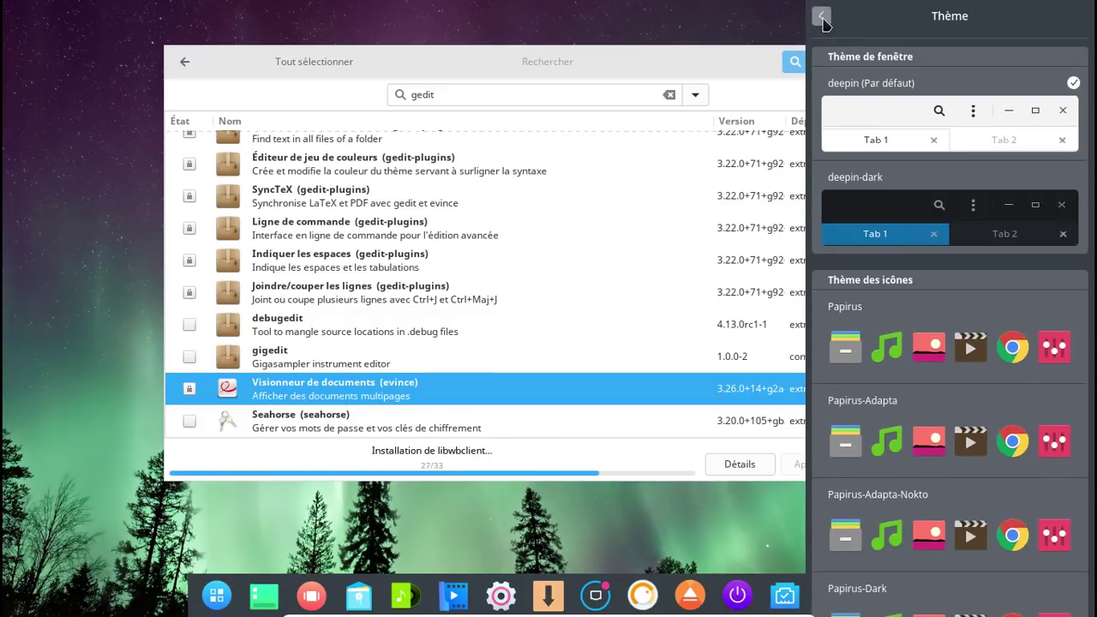
pyautogui.click(913, 193)
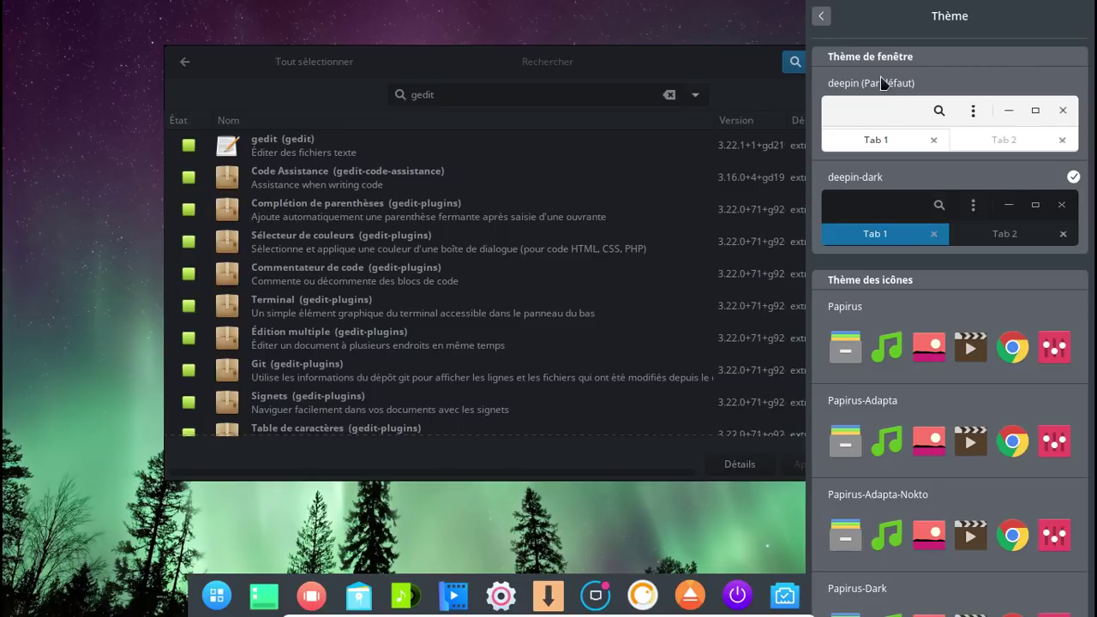
pyautogui.click(882, 83)
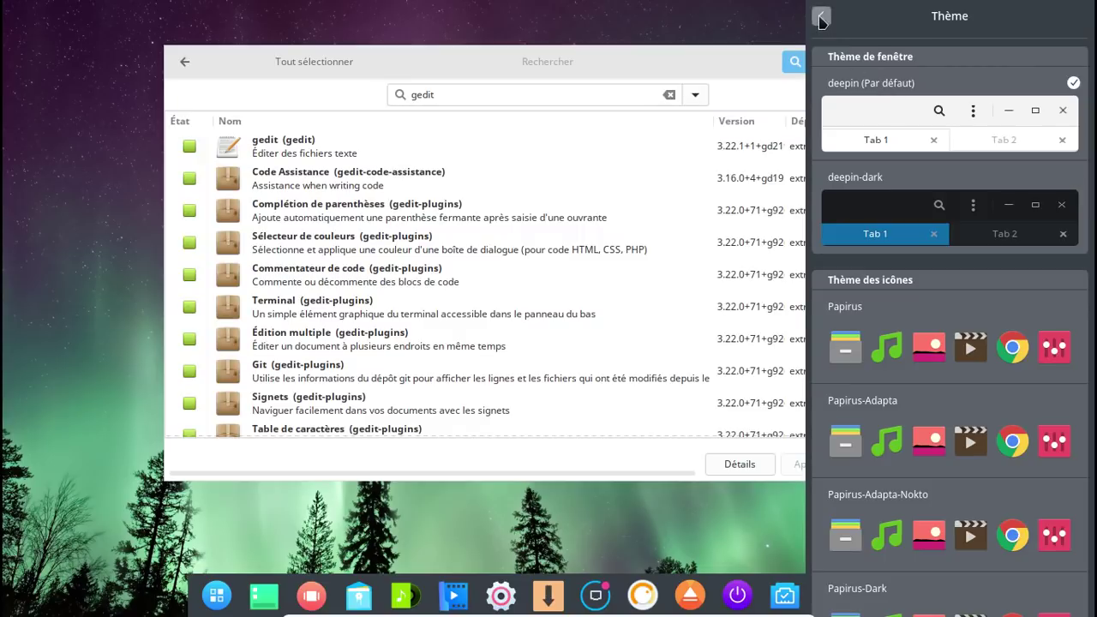
# - Examine the Applications par défaut settings for each category, from browser and mail to image and terminal
pyautogui.click(821, 15)
pyautogui.click(953, 254)
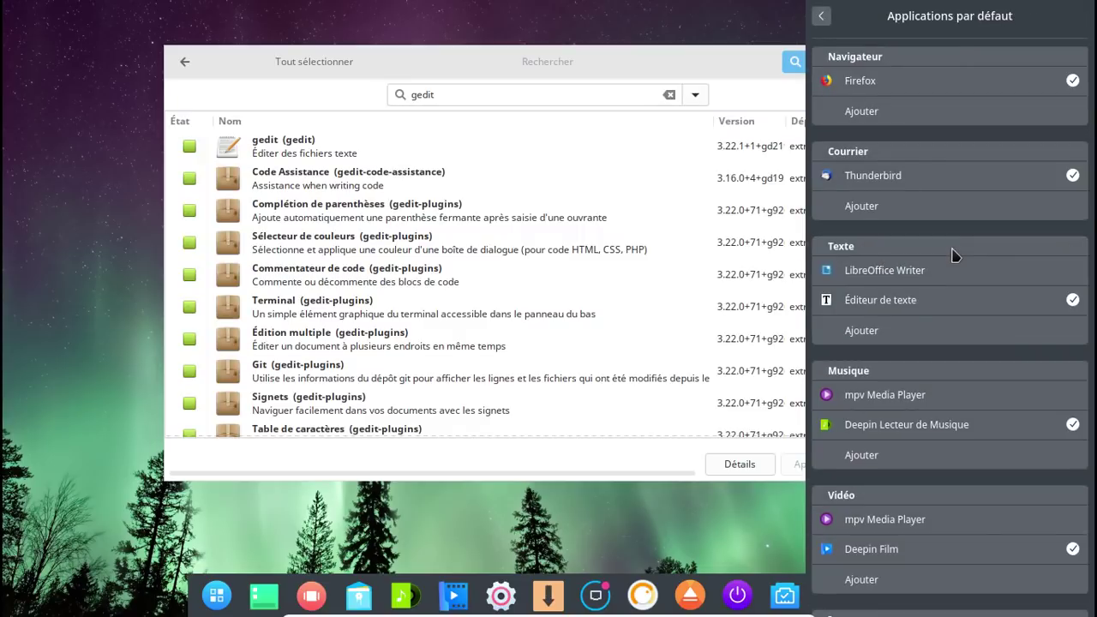
pyautogui.scroll(-3, 935, 110)
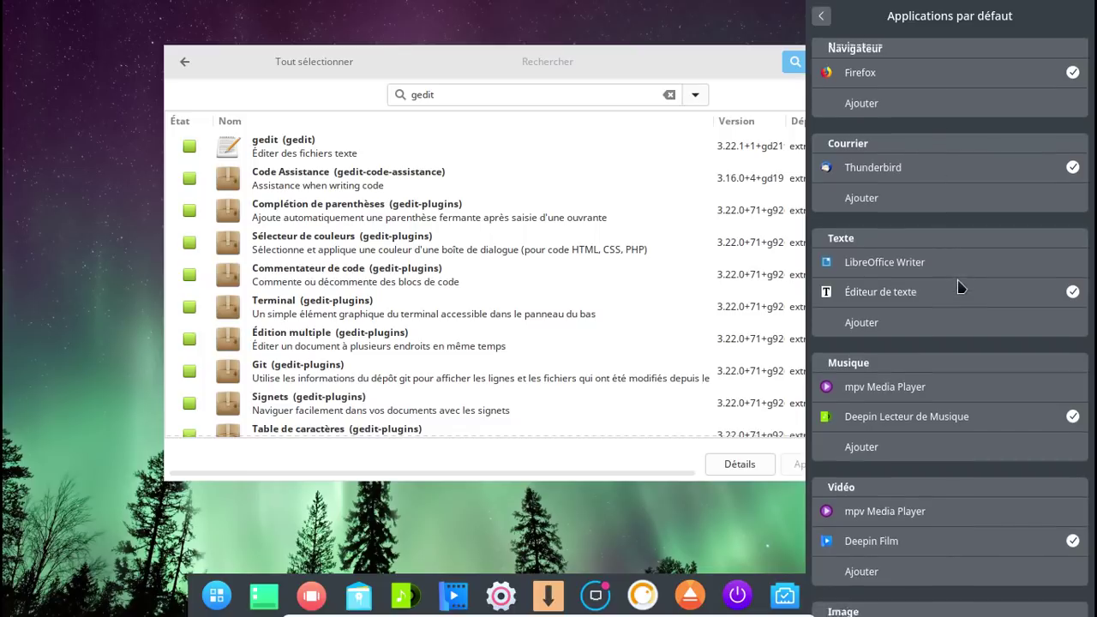
pyautogui.scroll(-1, 961, 286)
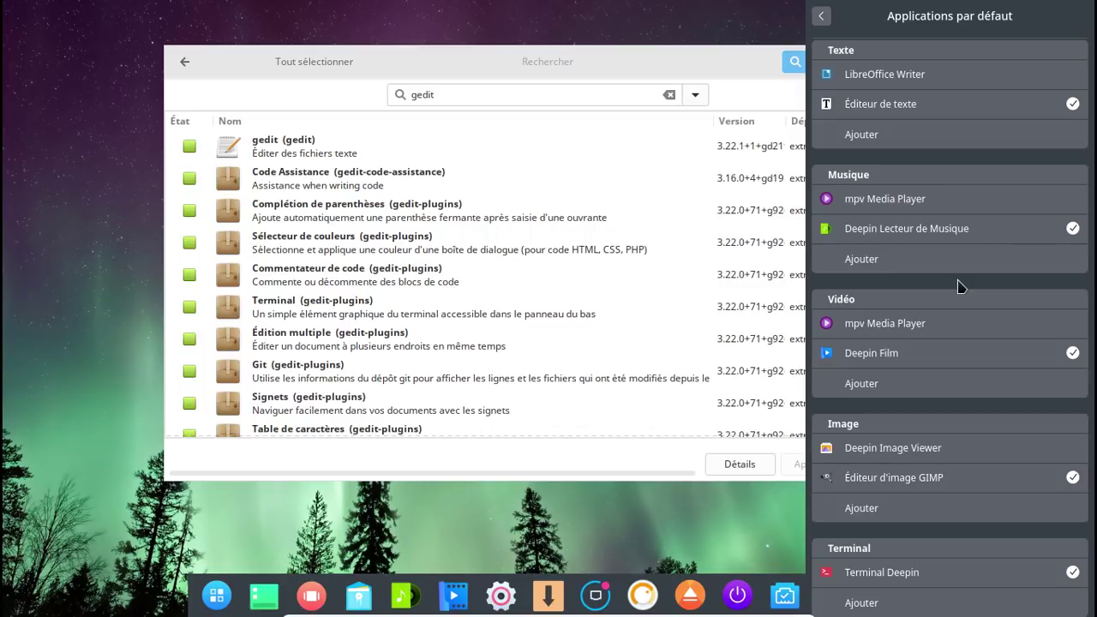
pyautogui.scroll(3, 961, 287)
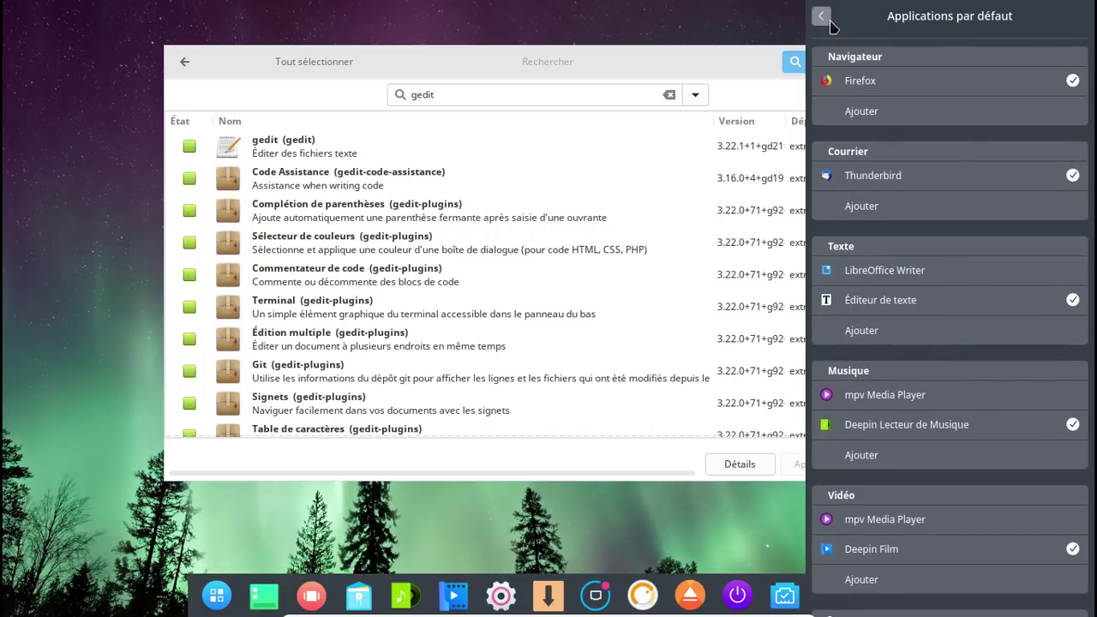
pyautogui.click(822, 16)
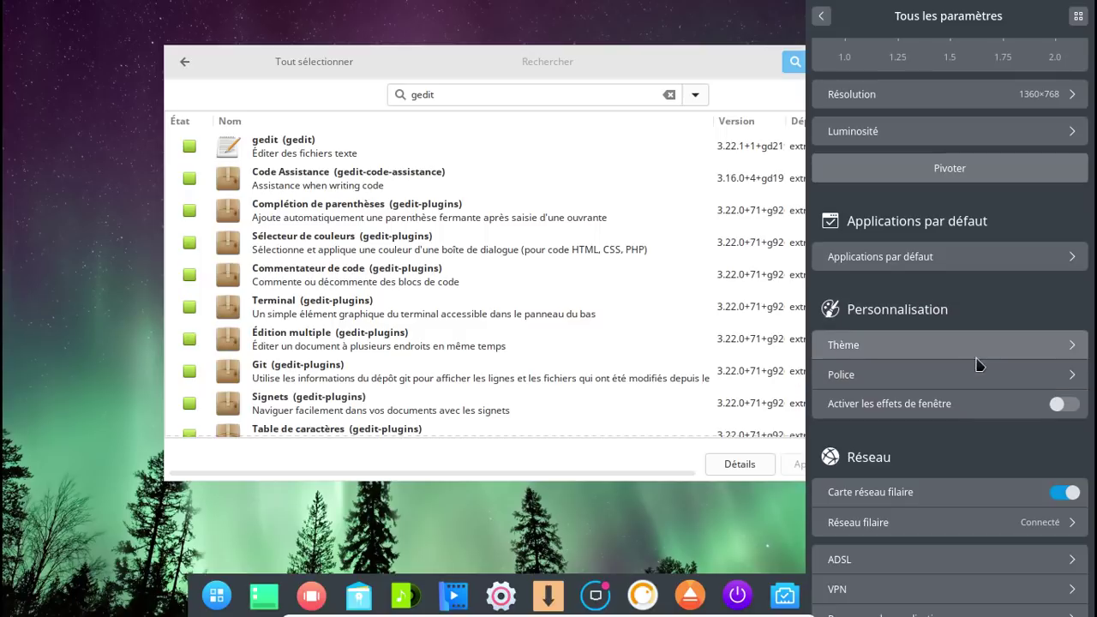
# - Look through the network, sound and date settings, and view the Réglages de l'heure page
pyautogui.scroll(-5, 973, 412)
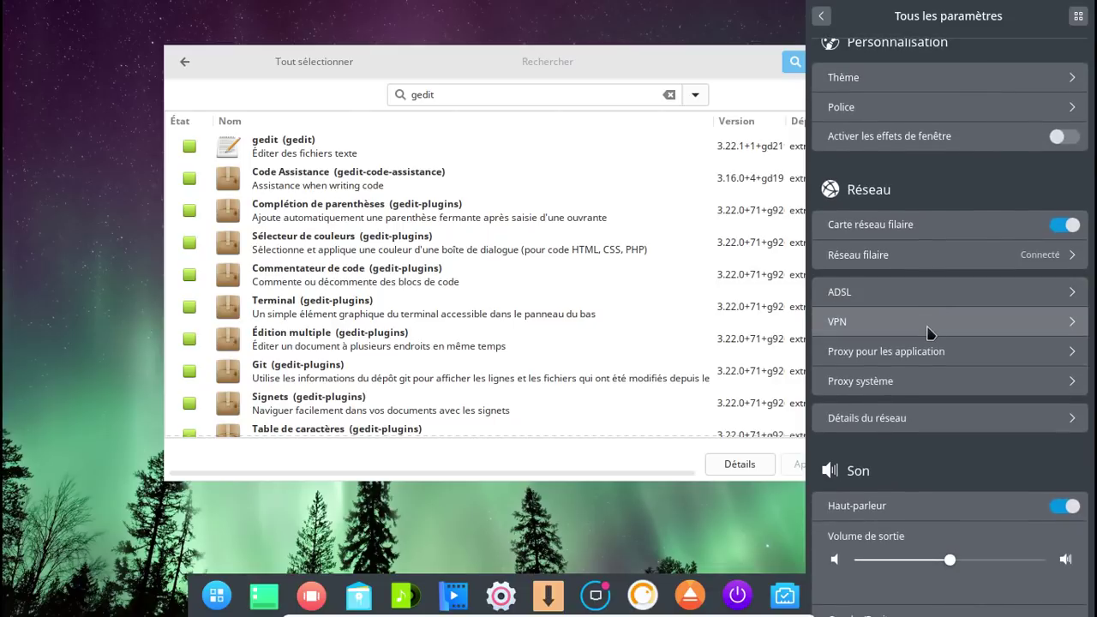
pyautogui.scroll(-10, 997, 370)
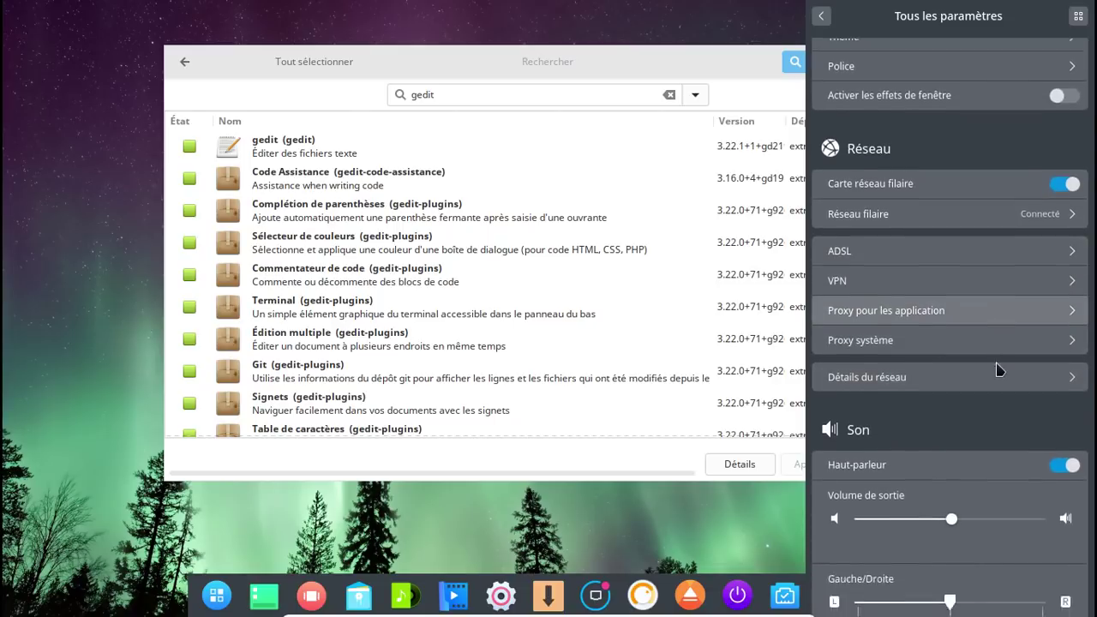
pyautogui.scroll(-8, 997, 370)
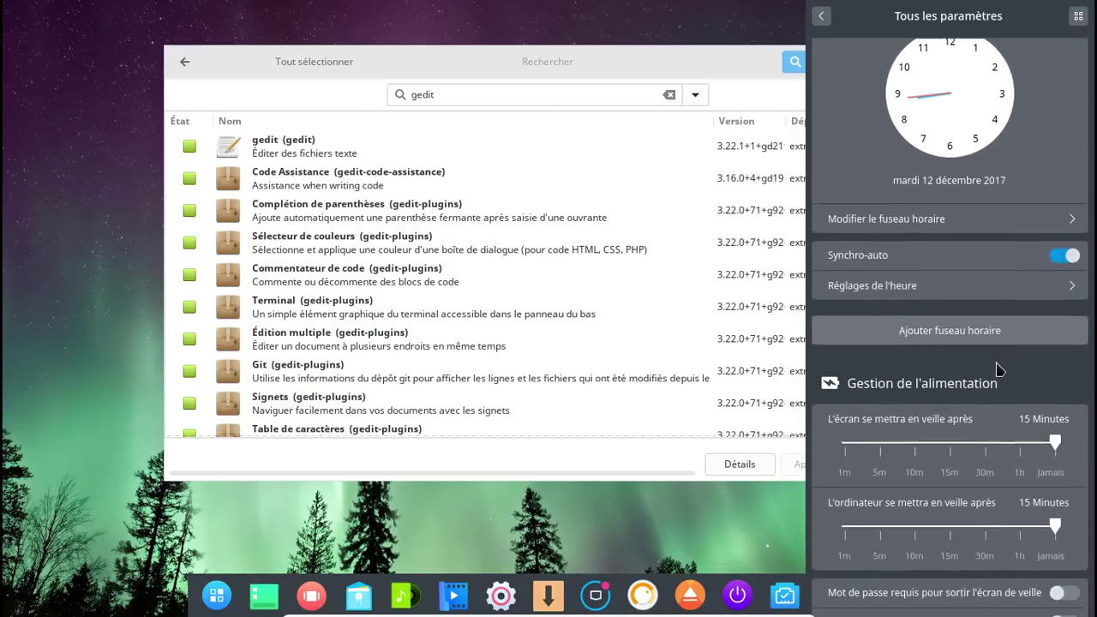
pyautogui.click(1037, 276)
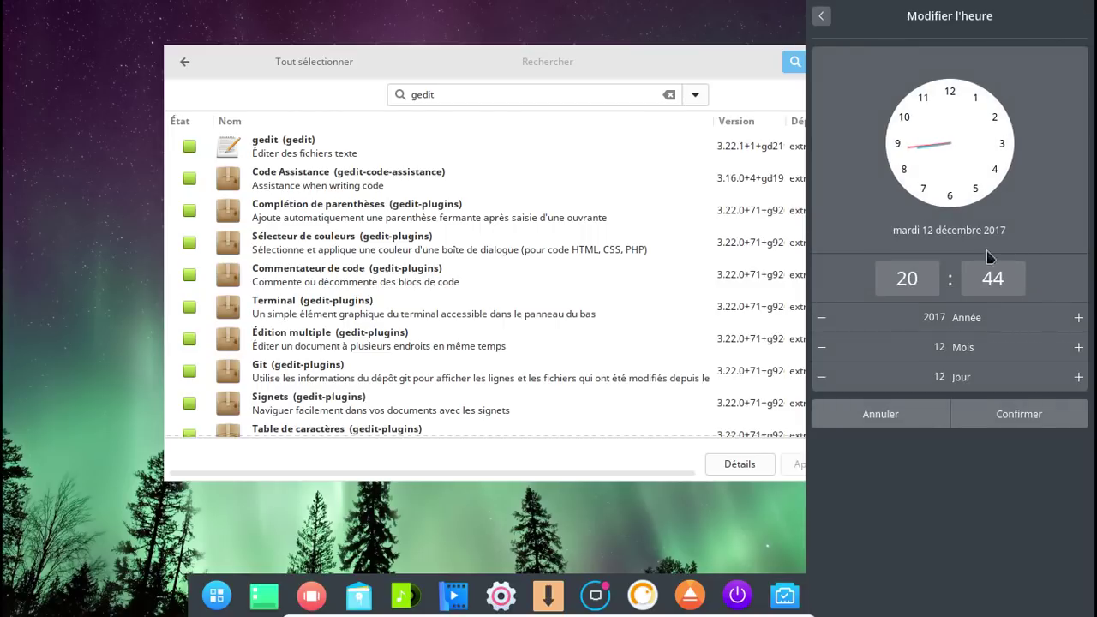
pyautogui.click(821, 15)
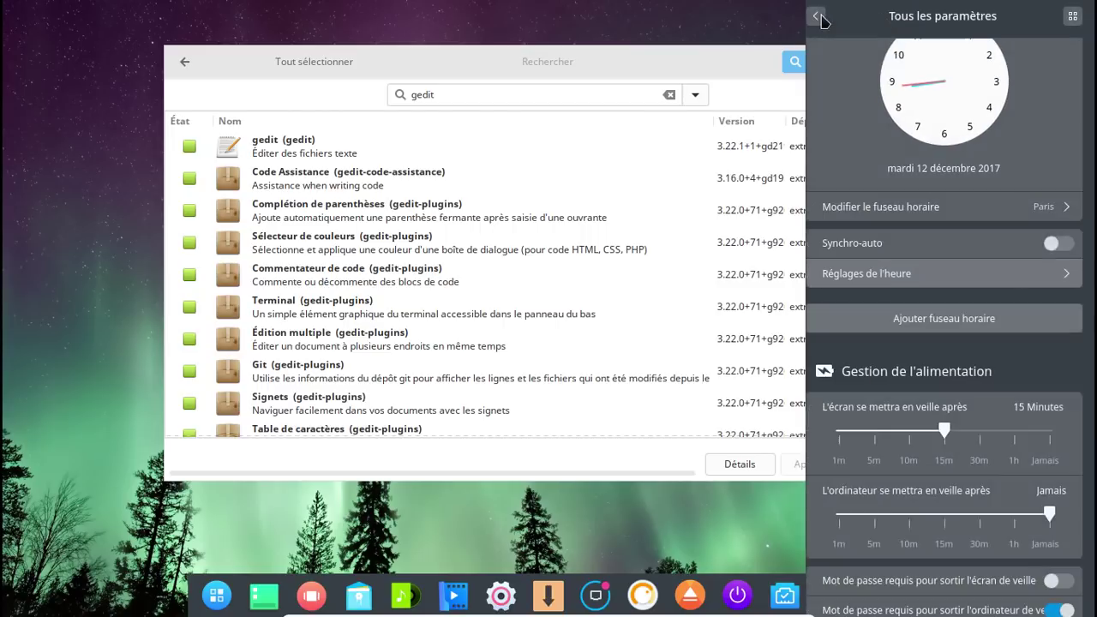
# - Enable Synchro-auto for the network time and authenticate with the account password
pyautogui.click(1067, 245)
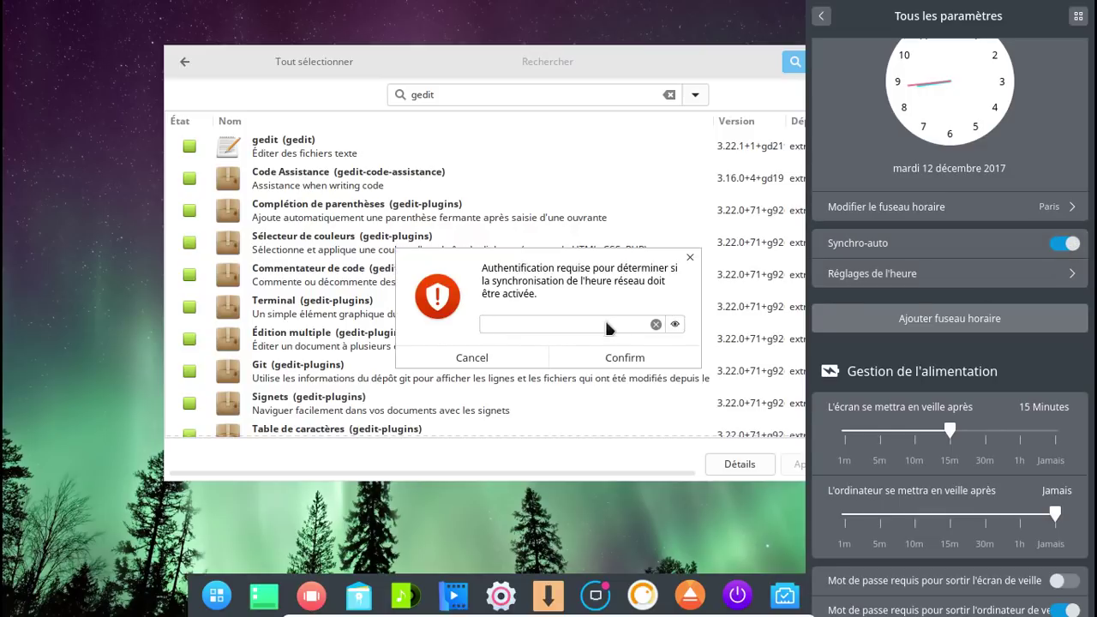
pyautogui.write('********')
pyautogui.press('Return')
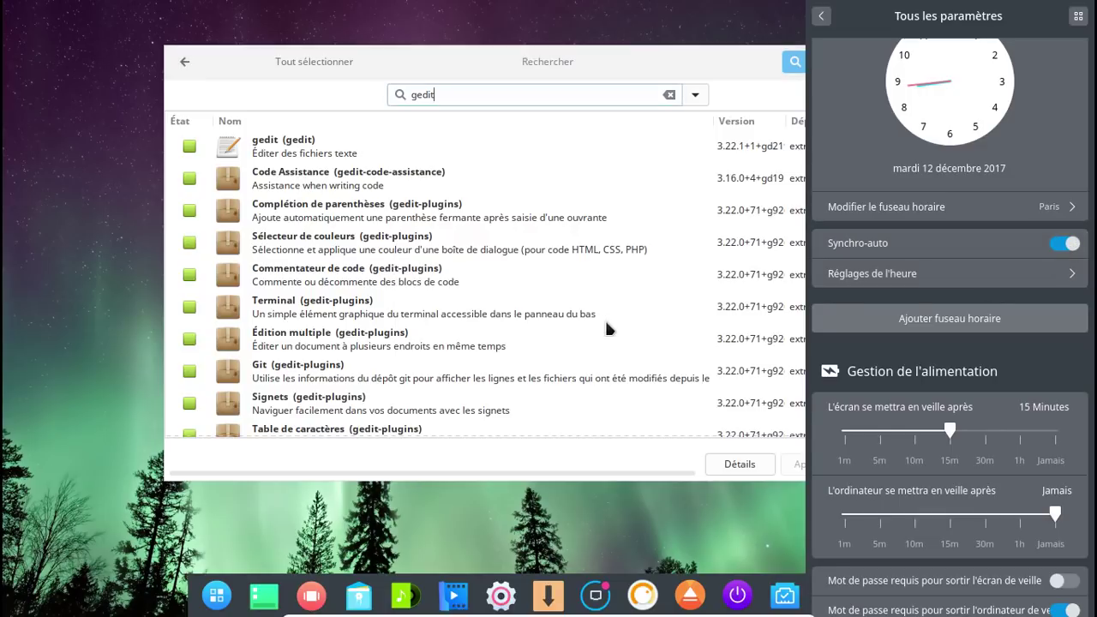
# - Look through the power, mouse and keyboard settings, and check the Disposition du clavier page
pyautogui.scroll(-2, 1042, 375)
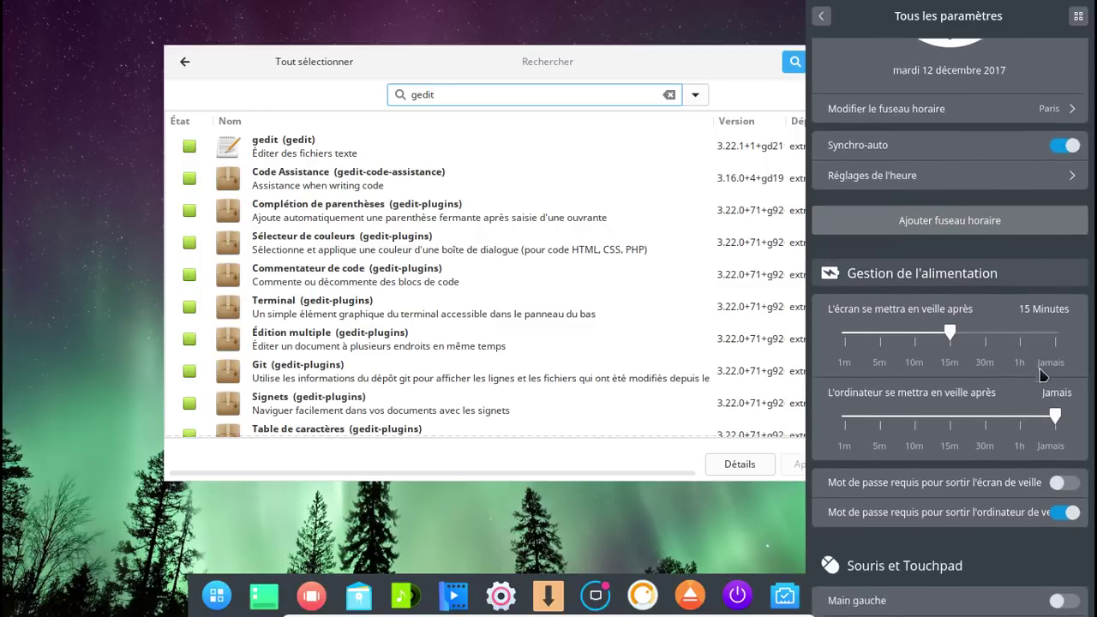
pyautogui.scroll(-10, 1042, 375)
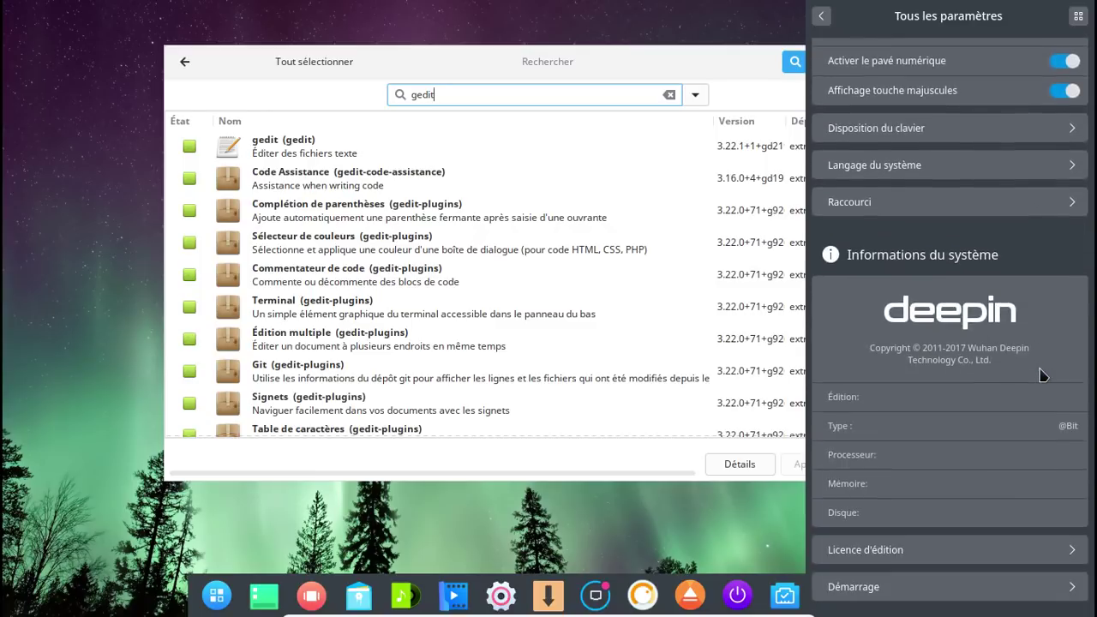
pyautogui.scroll(4, 969, 375)
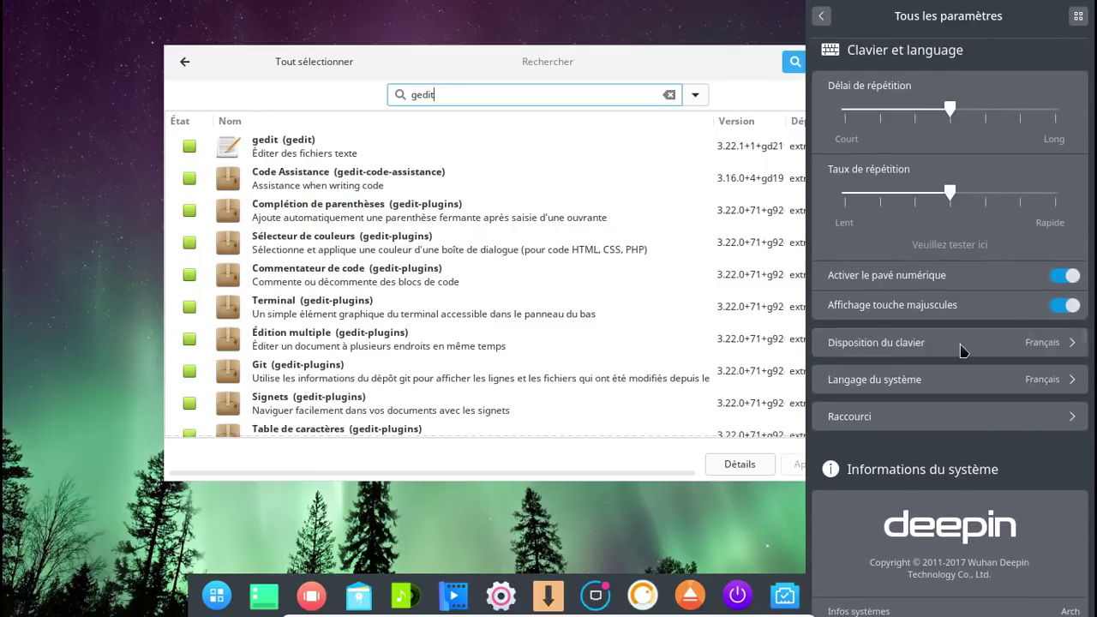
pyautogui.click(962, 349)
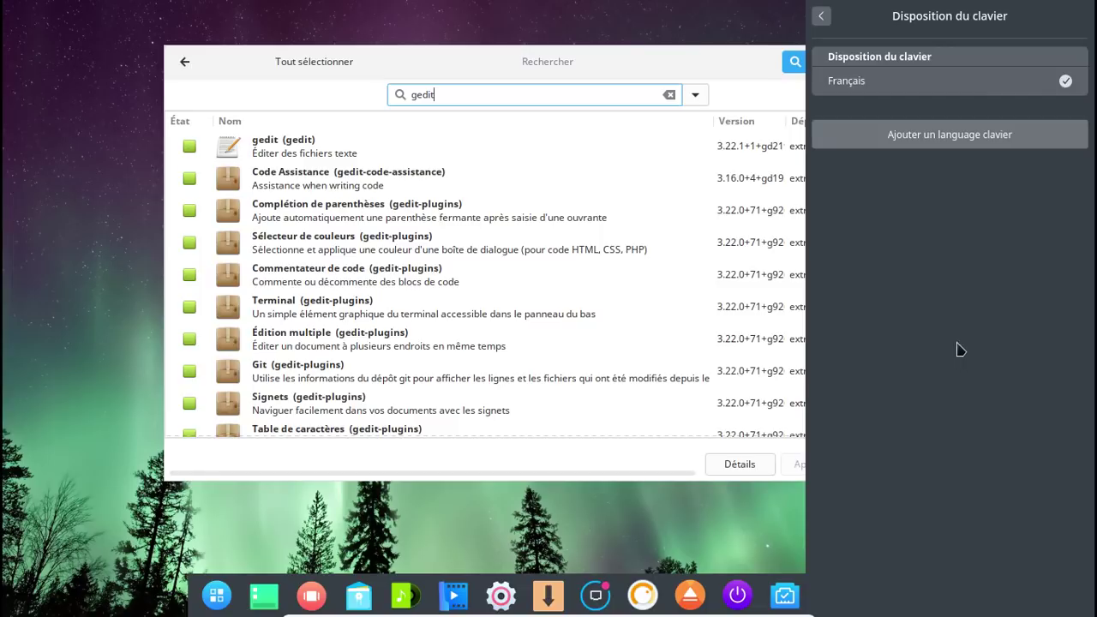
pyautogui.click(828, 21)
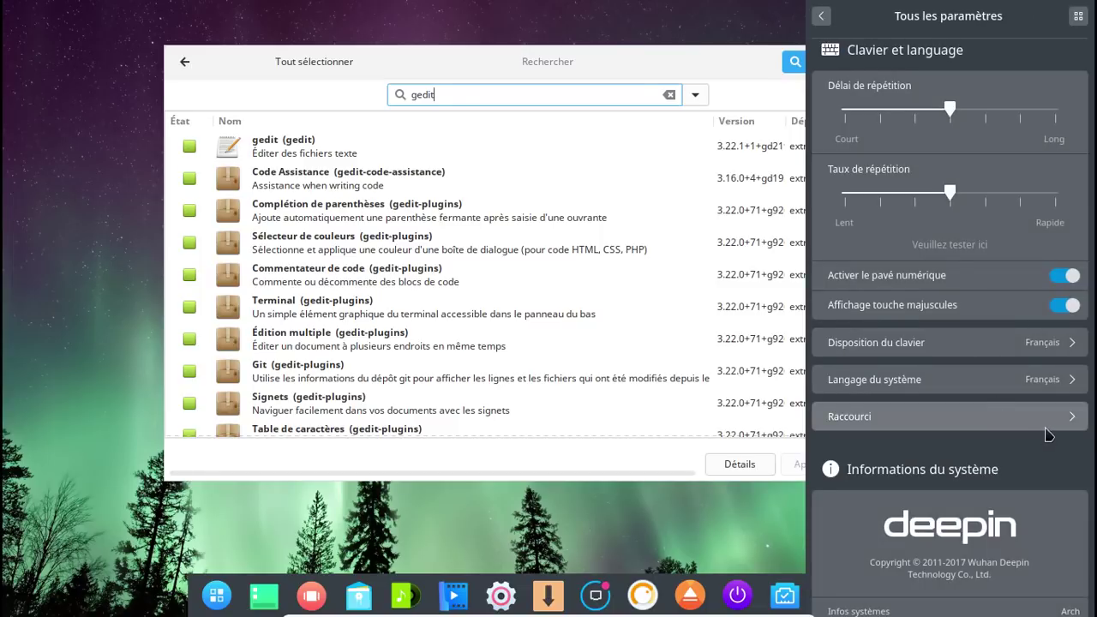
# - Examine Informations du système, including the Licence d'édition text and the Démarrage boot options
pyautogui.scroll(-5, 1046, 436)
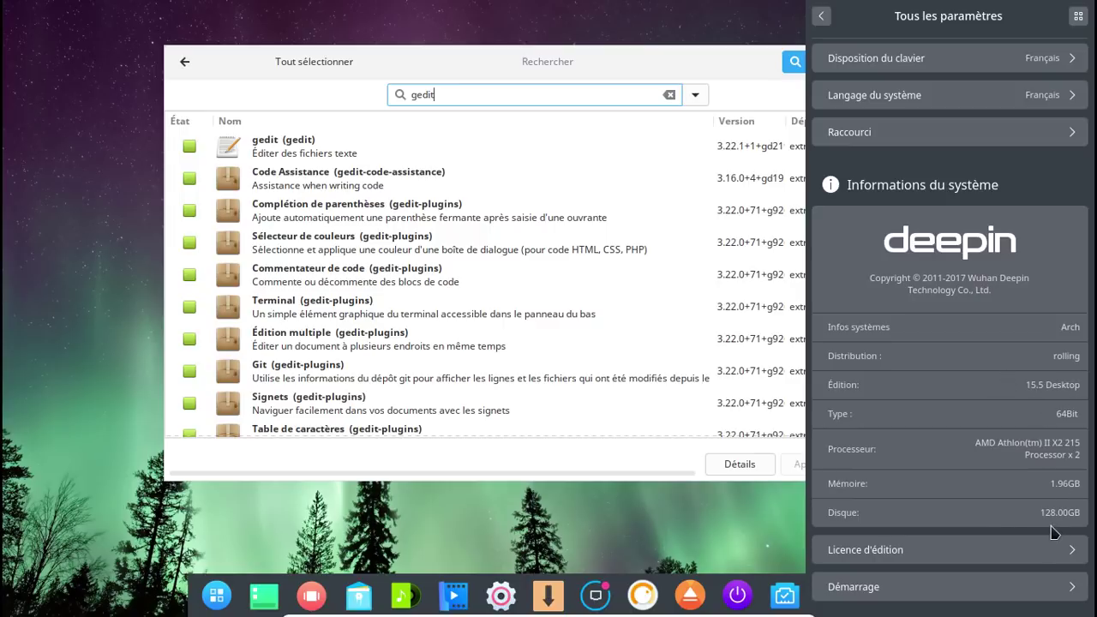
pyautogui.click(1029, 567)
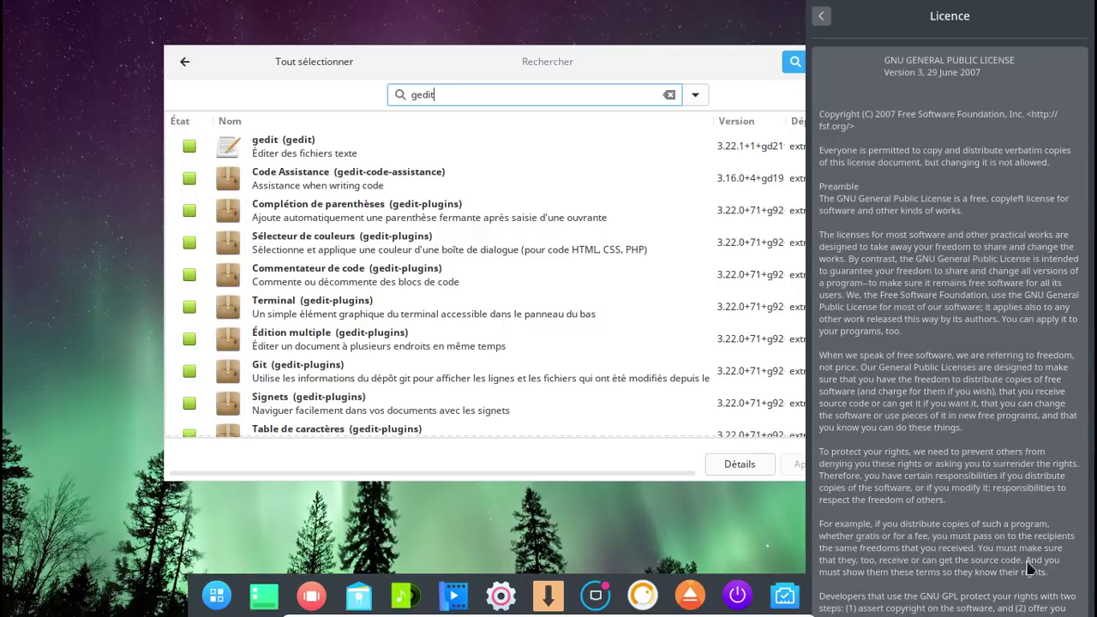
pyautogui.click(822, 18)
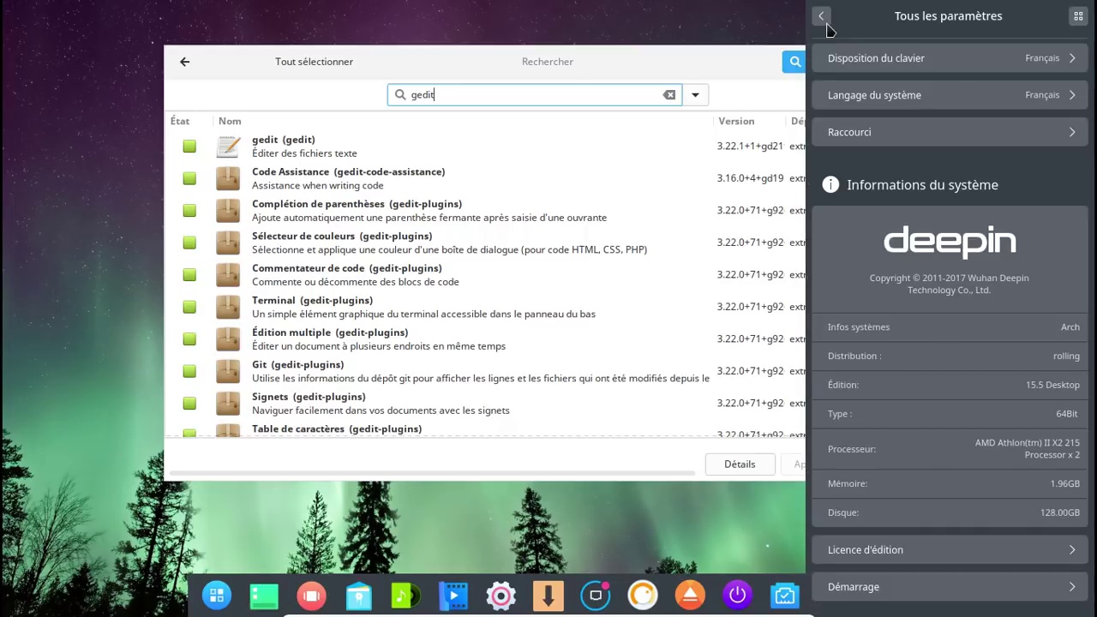
pyautogui.click(997, 598)
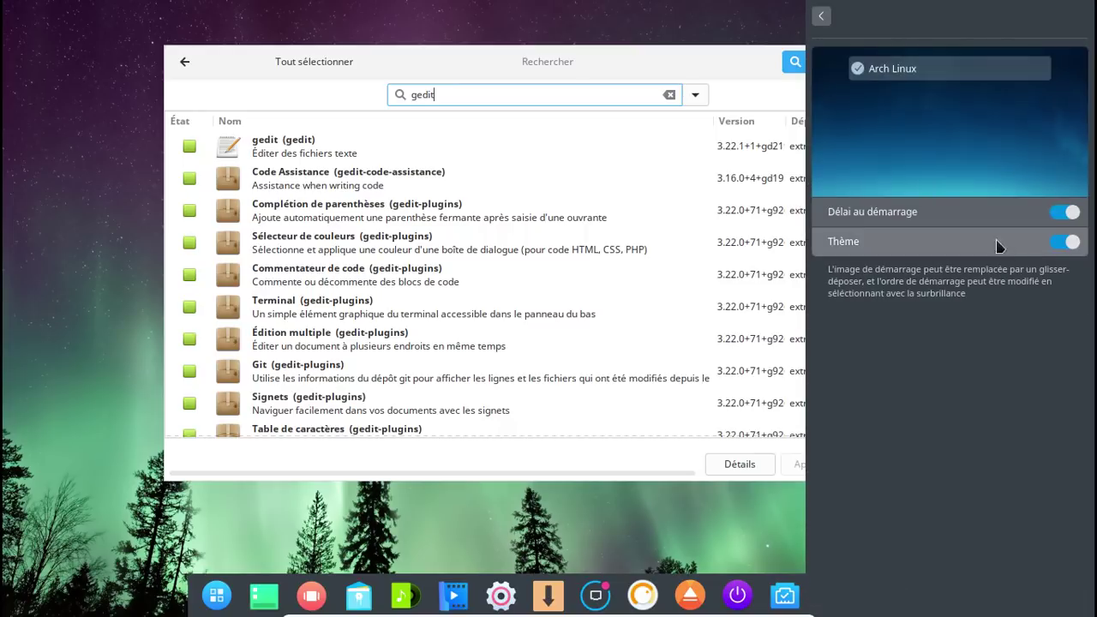
pyautogui.click(822, 19)
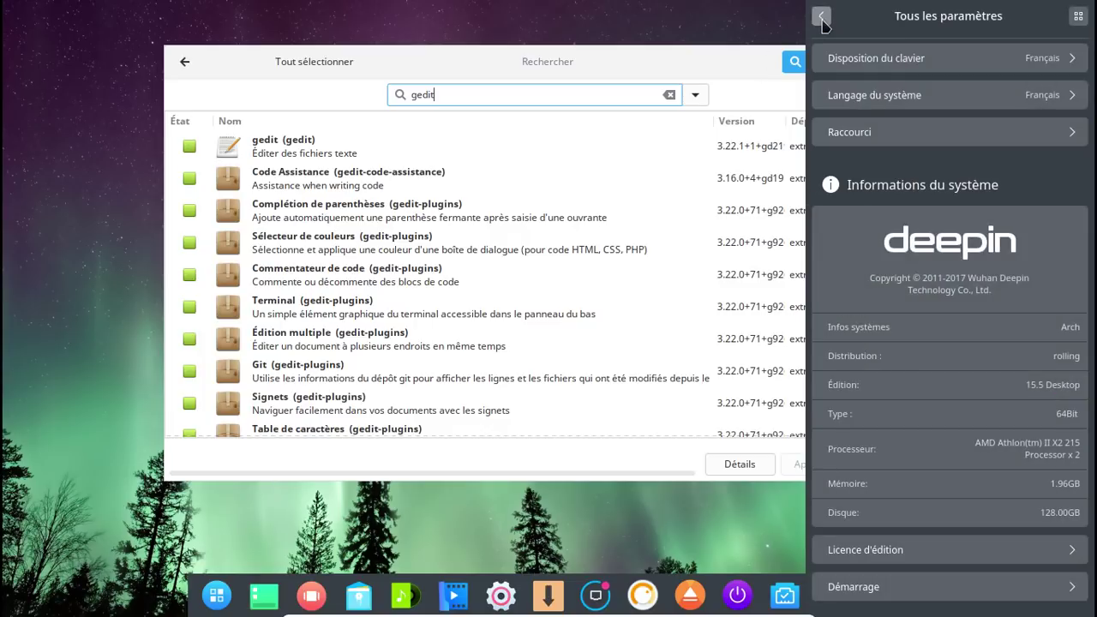
# - Leave the control centre and close the package manager window to return to the empty desktop
pyautogui.click(823, 19)
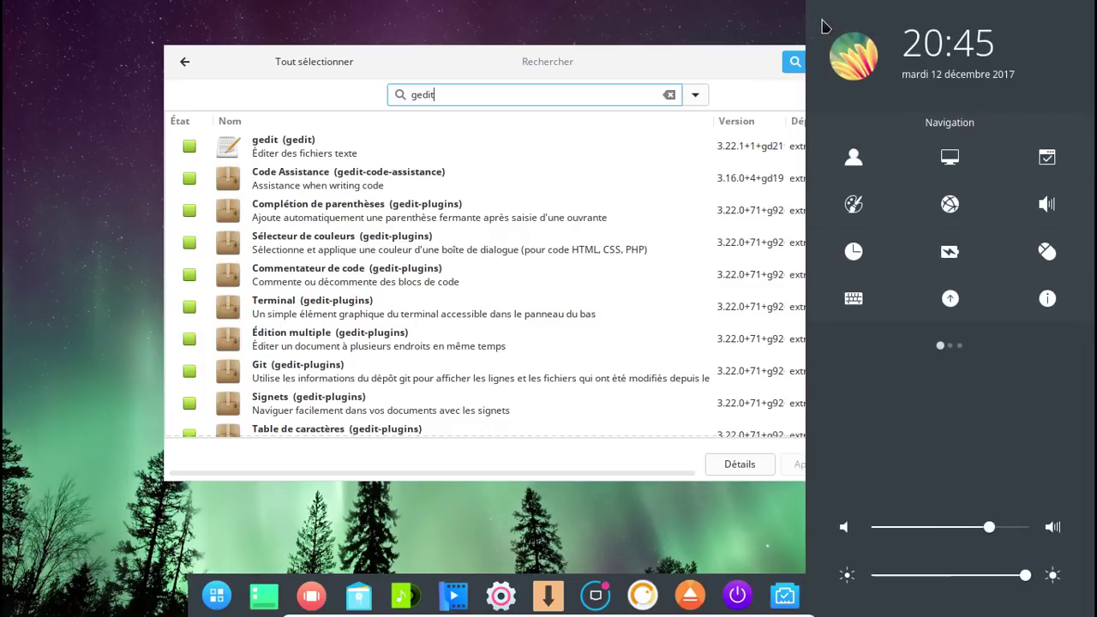
pyautogui.press('Escape')
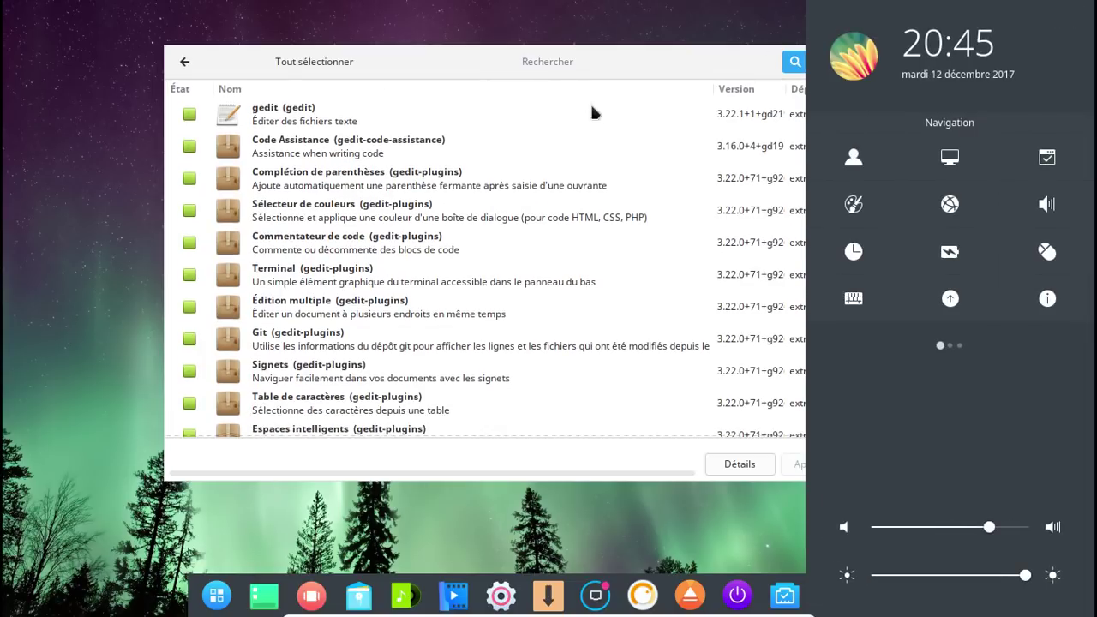
pyautogui.click(606, 55)
pyautogui.click(911, 59)
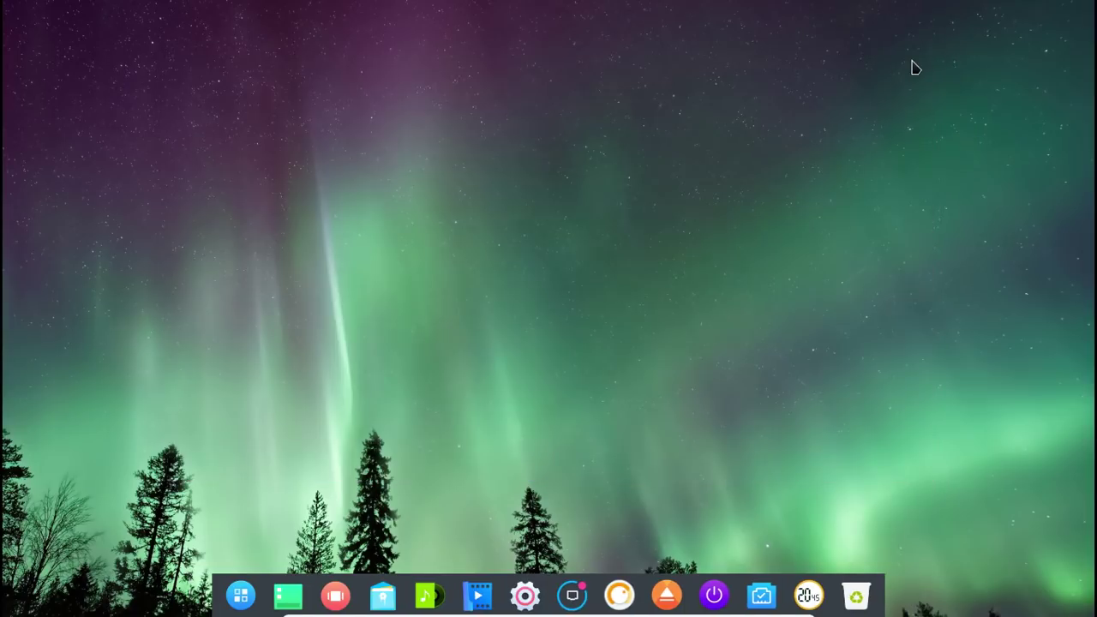
# - Find Deepin Calendrier among the Système applications and launch it
pyautogui.click(240, 596)
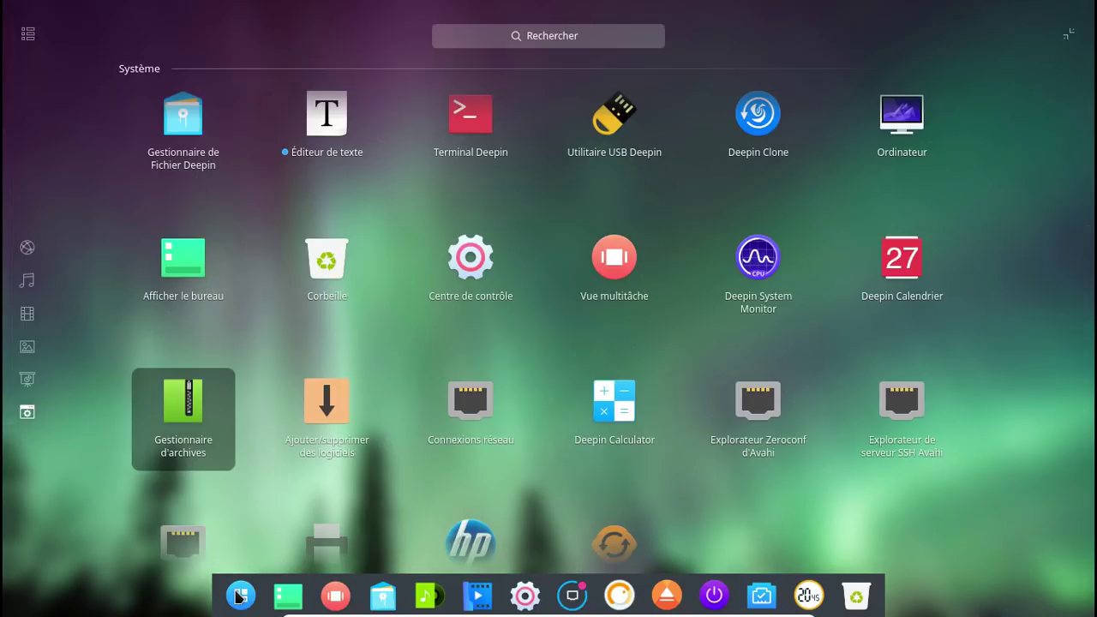
pyautogui.click(38, 389)
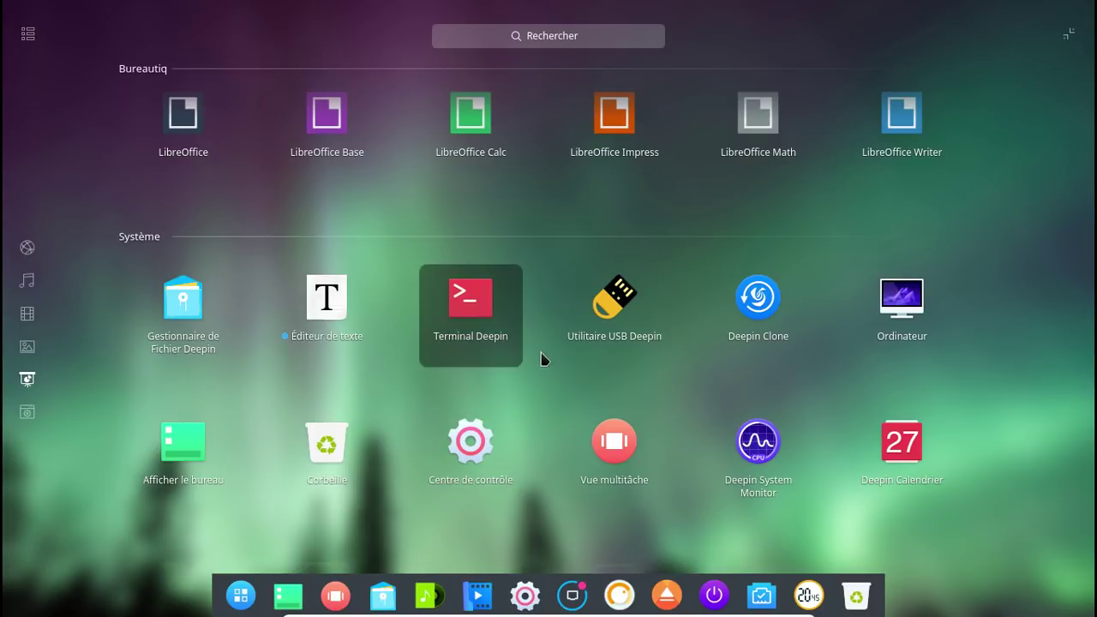
pyautogui.scroll(-2, 541, 361)
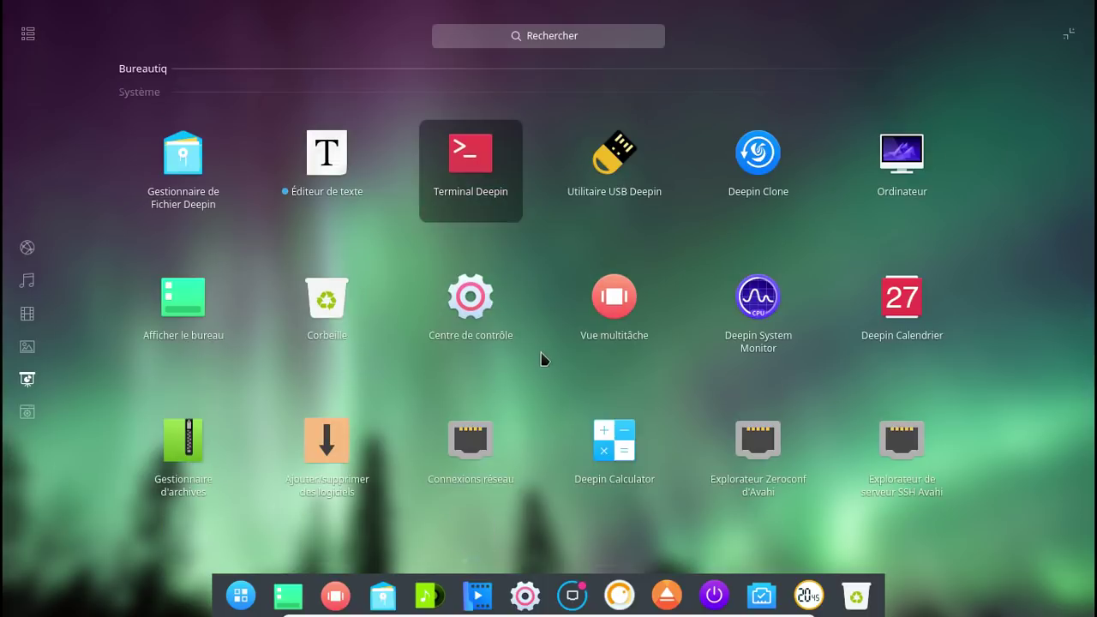
pyautogui.click(874, 333)
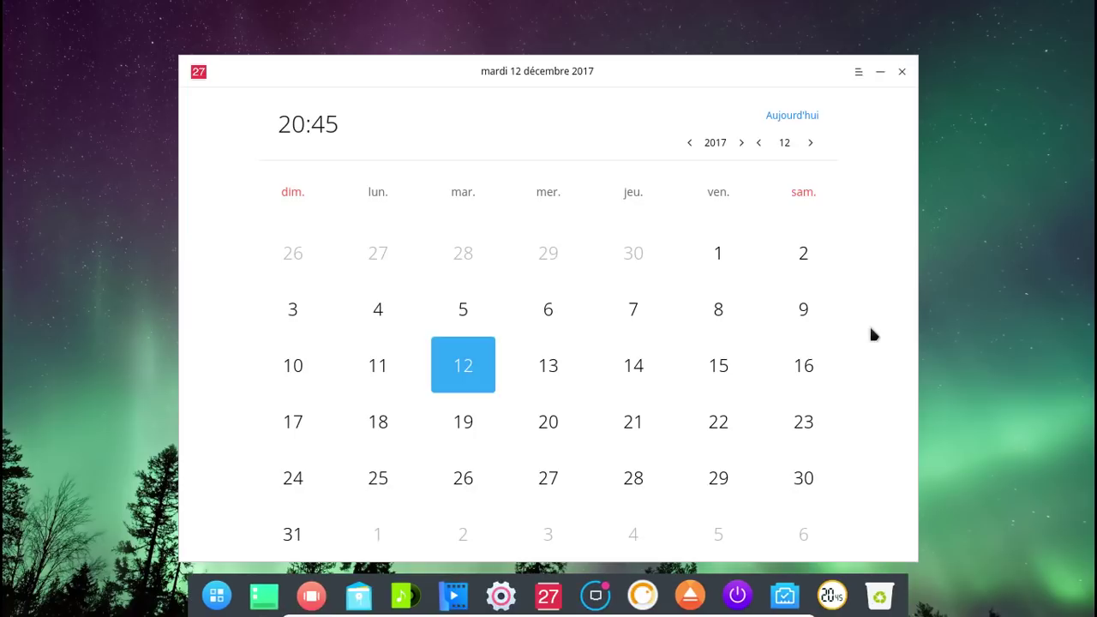
# - View the À propos information of the calendar, and close the calendar window
pyautogui.click(857, 72)
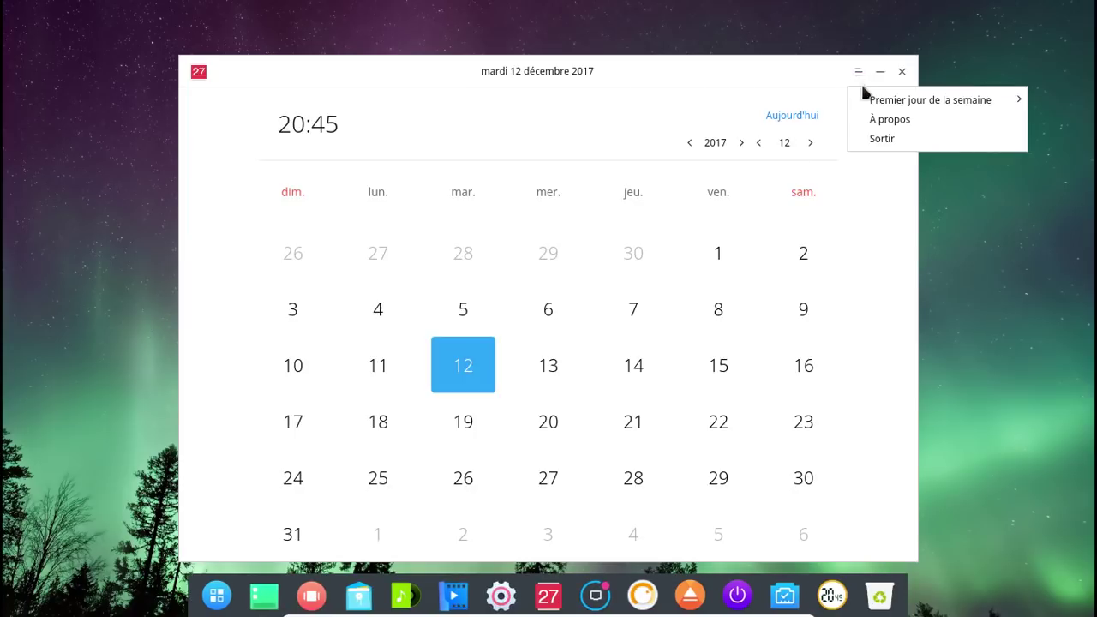
pyautogui.click(890, 121)
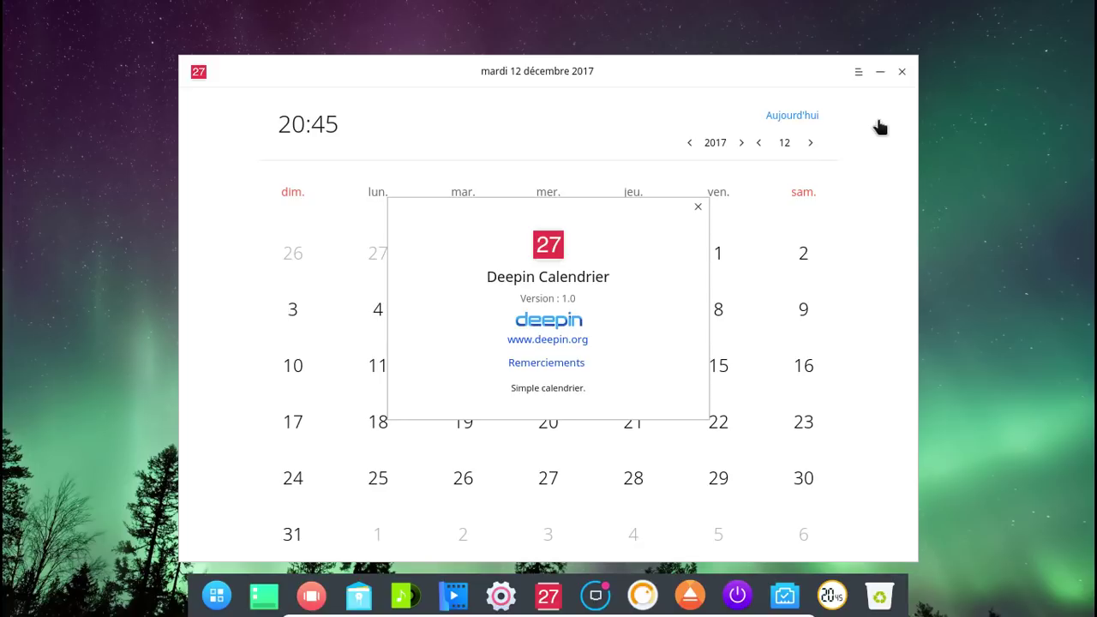
pyautogui.click(819, 85)
pyautogui.click(902, 74)
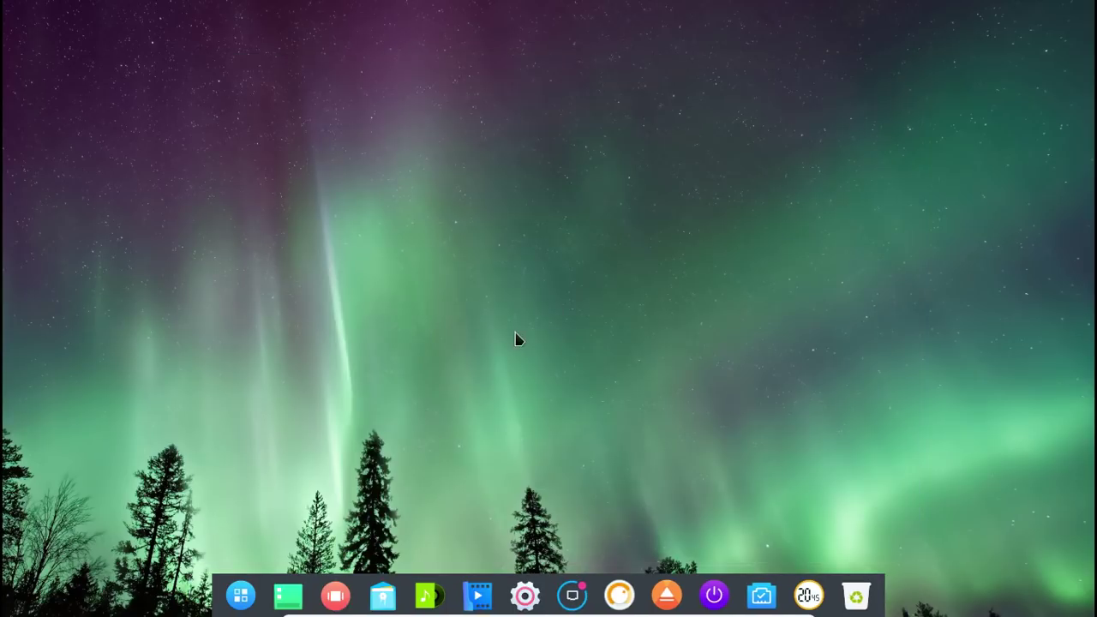
# - Launch LibreOffice Writer from the Bureautique applications
pyautogui.click(240, 598)
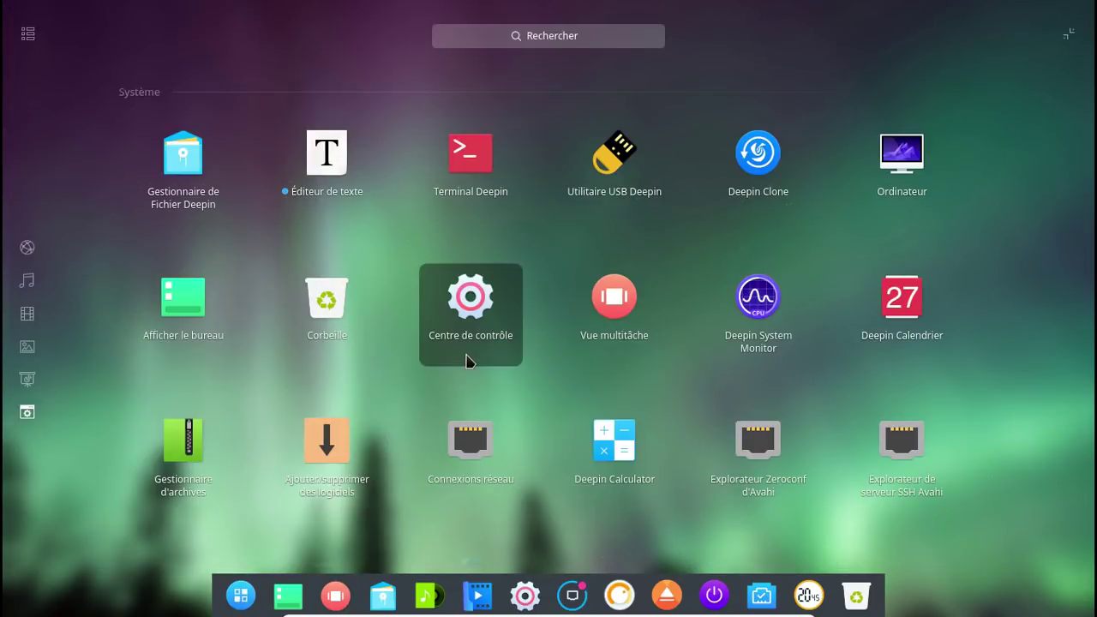
pyautogui.scroll(5, 476, 357)
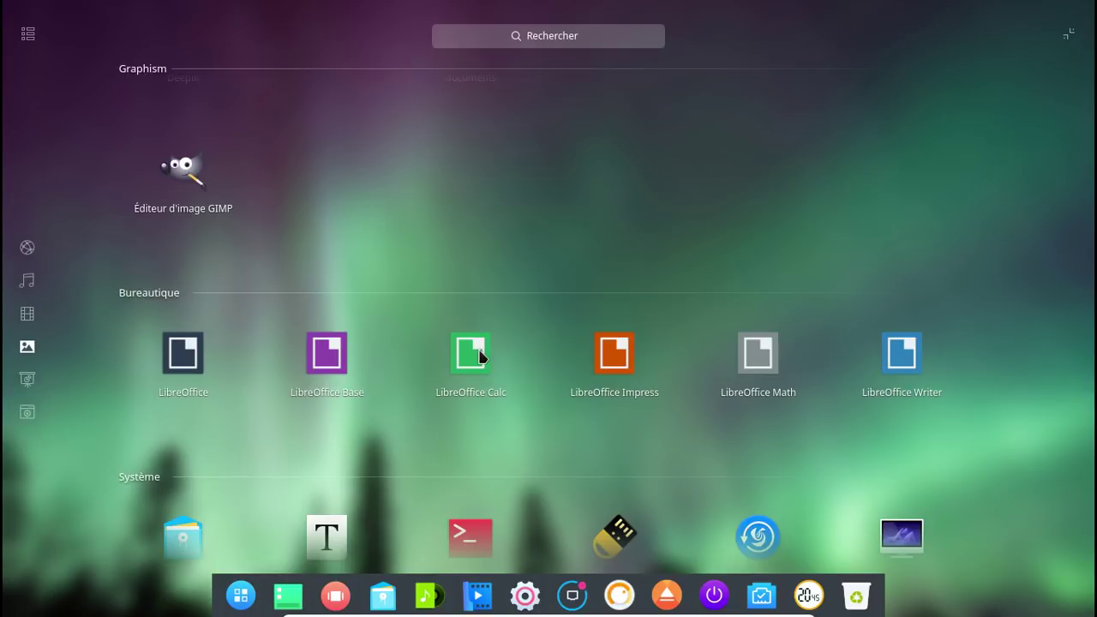
pyautogui.click(887, 383)
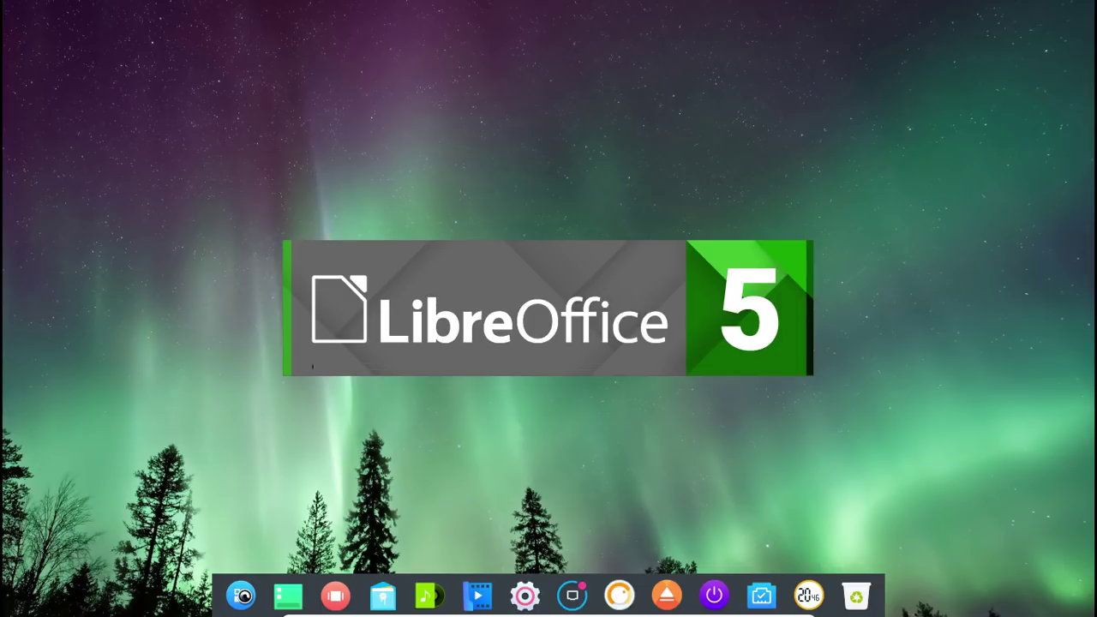
# - Launch Firefox from the Internet applications while LibreOffice is still loading
pyautogui.click(243, 595)
pyautogui.scroll(3, 314, 373)
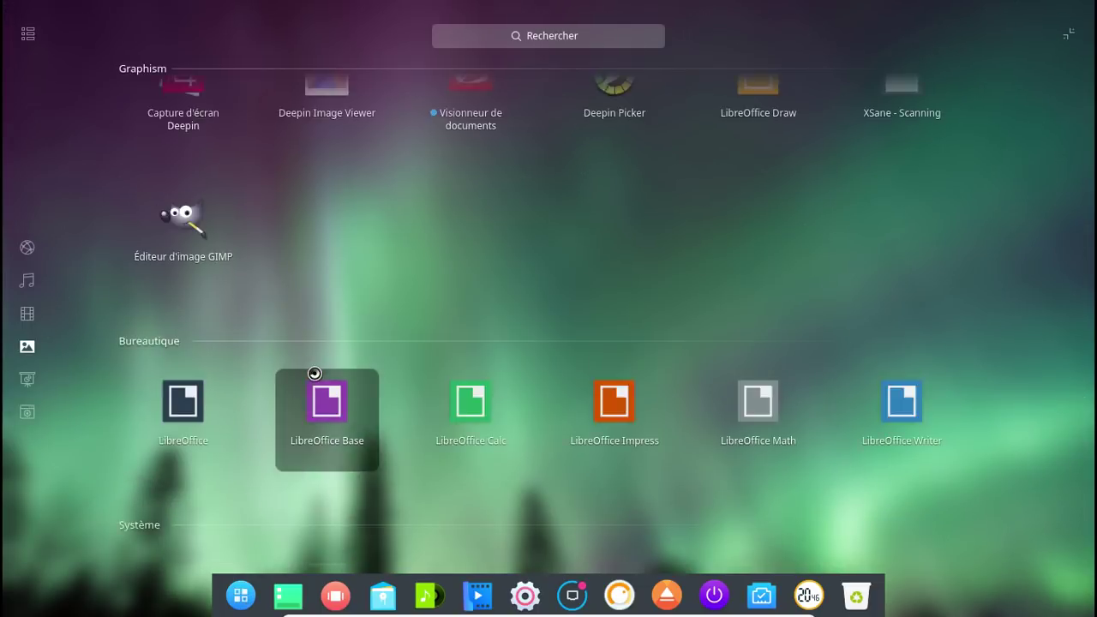
pyautogui.scroll(5, 315, 373)
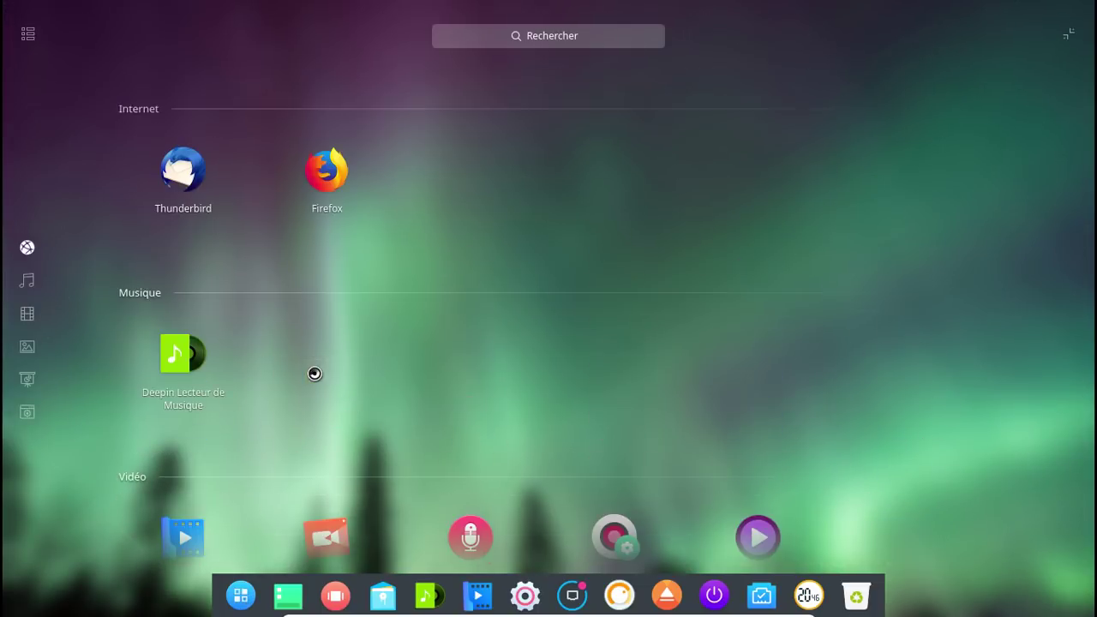
pyautogui.click(338, 152)
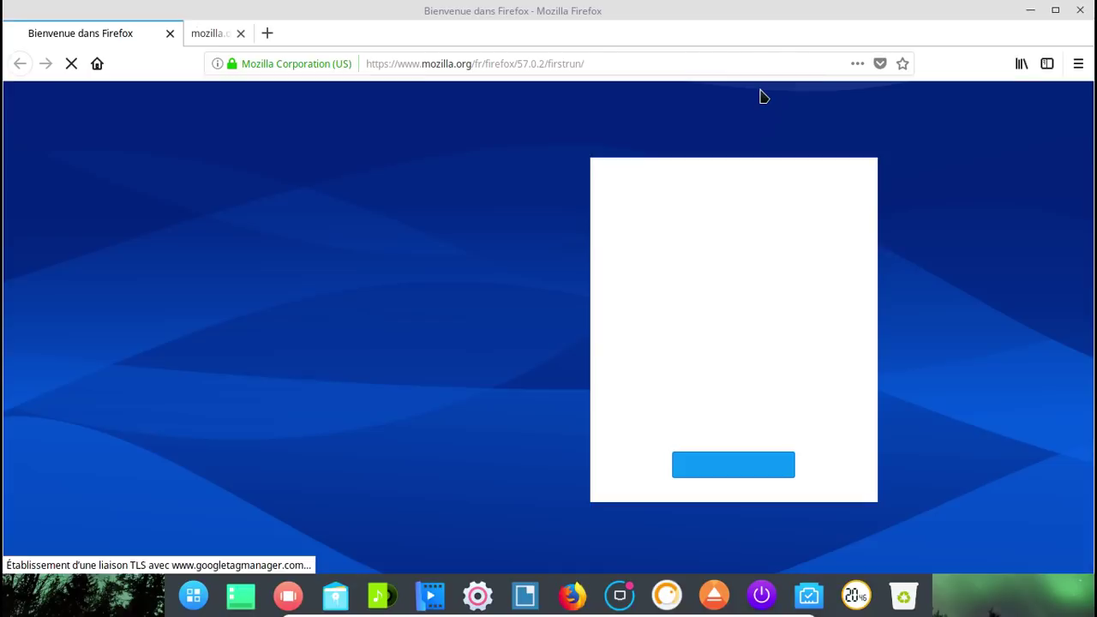
# - Cycle through the open windows back to Firefox and close the Bienvenue dans Firefox tab
pyautogui.hotkey('alt', 'Tab')
pyautogui.hotkey('alt', 'Tab')
pyautogui.hotkey('alt', 'Tab')
pyautogui.hotkey('alt', 'Tab')
pyautogui.hotkey('alt', 'Tab')
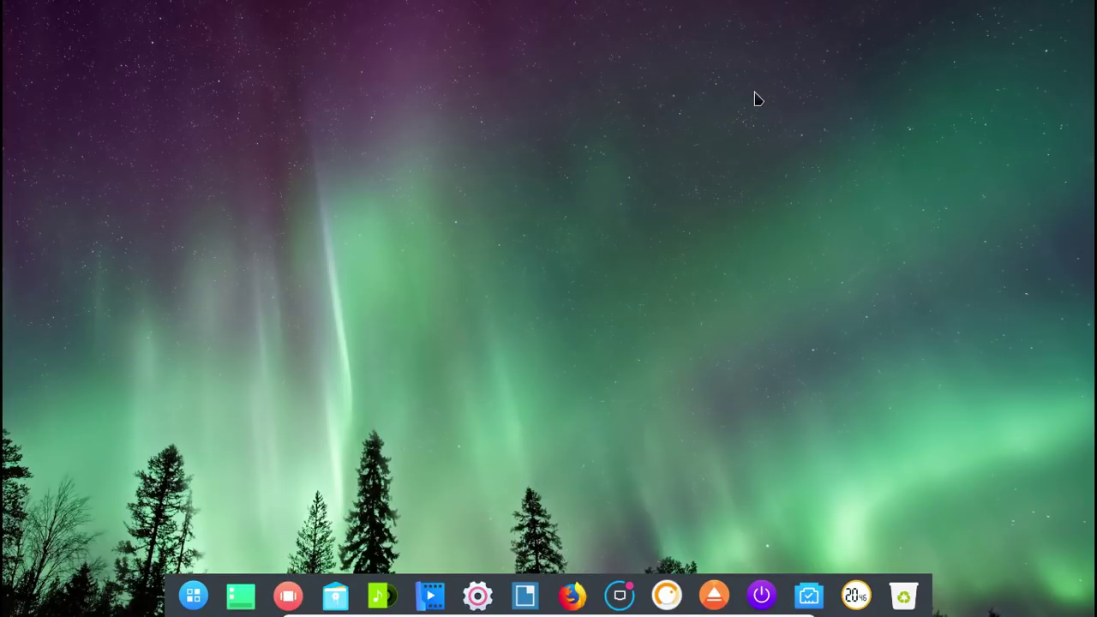
pyautogui.hotkey('alt', 'Tab')
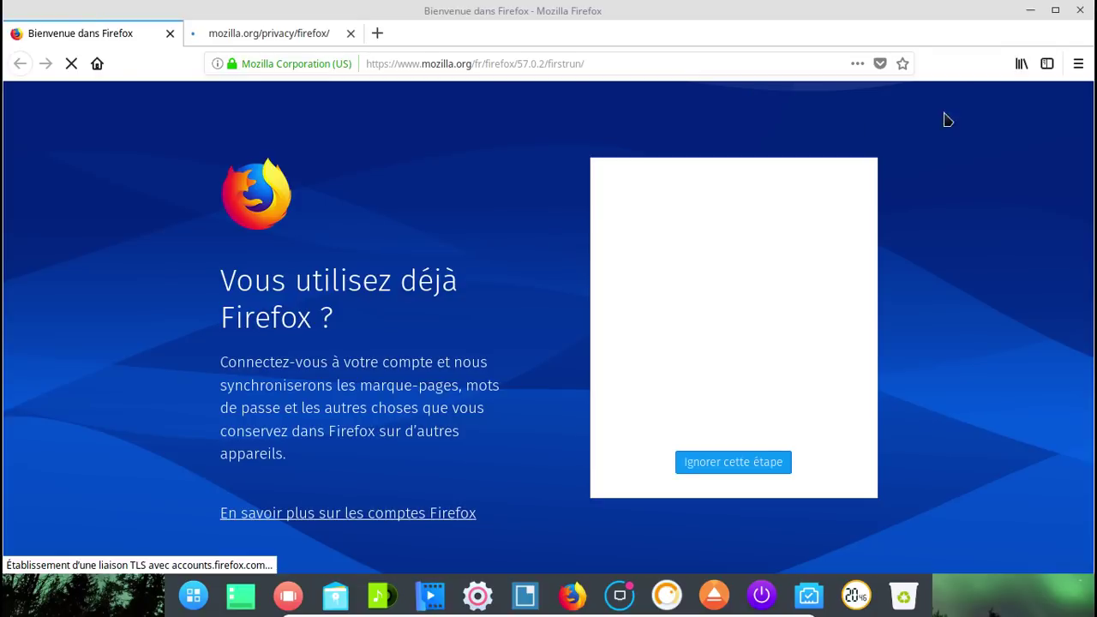
pyautogui.click(170, 34)
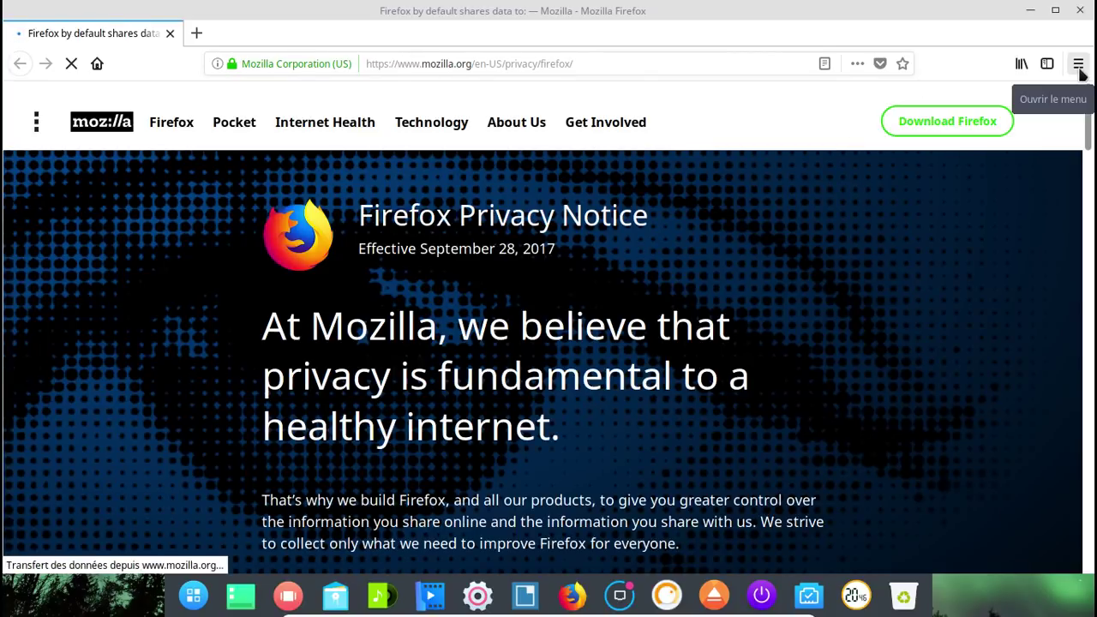
# - Check the Firefox version in À propos de Firefox, and close the browser
pyautogui.click(1081, 70)
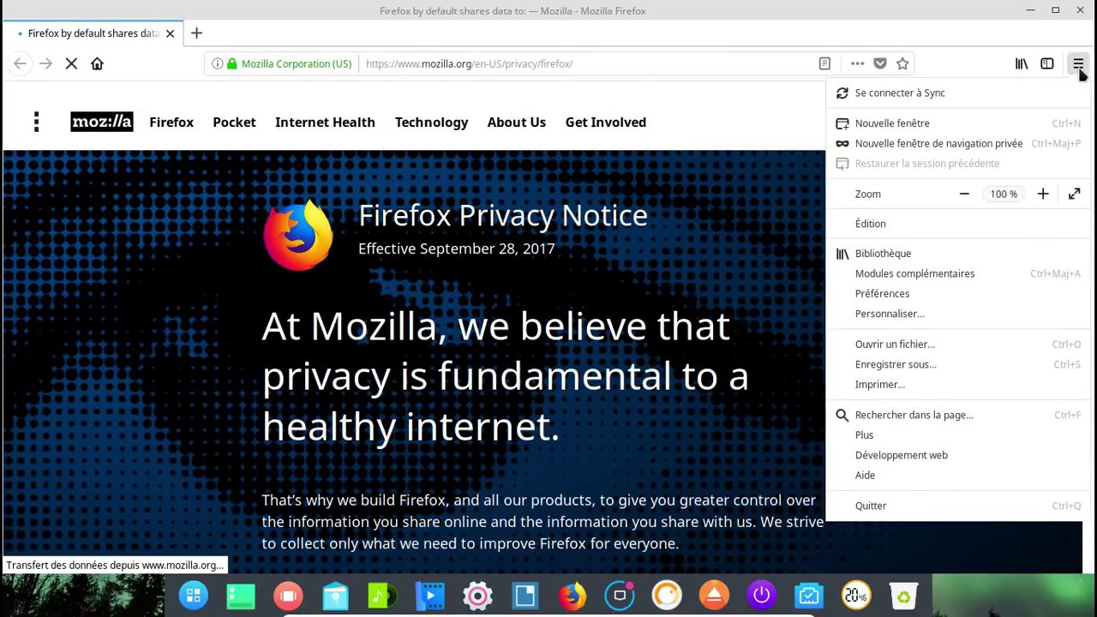
pyautogui.click(943, 480)
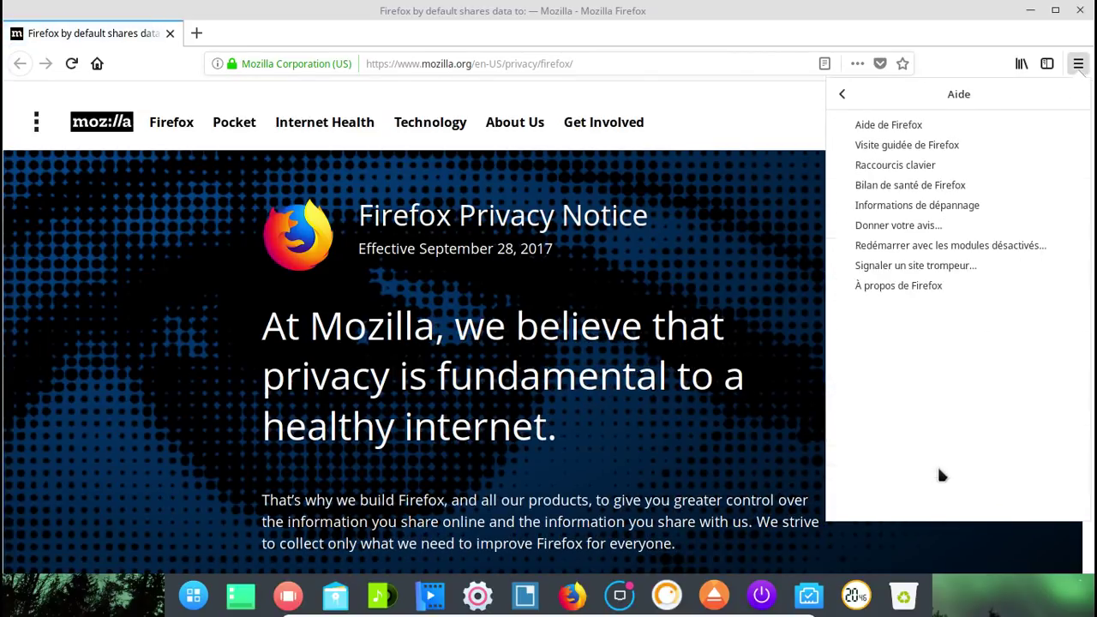
pyautogui.click(887, 292)
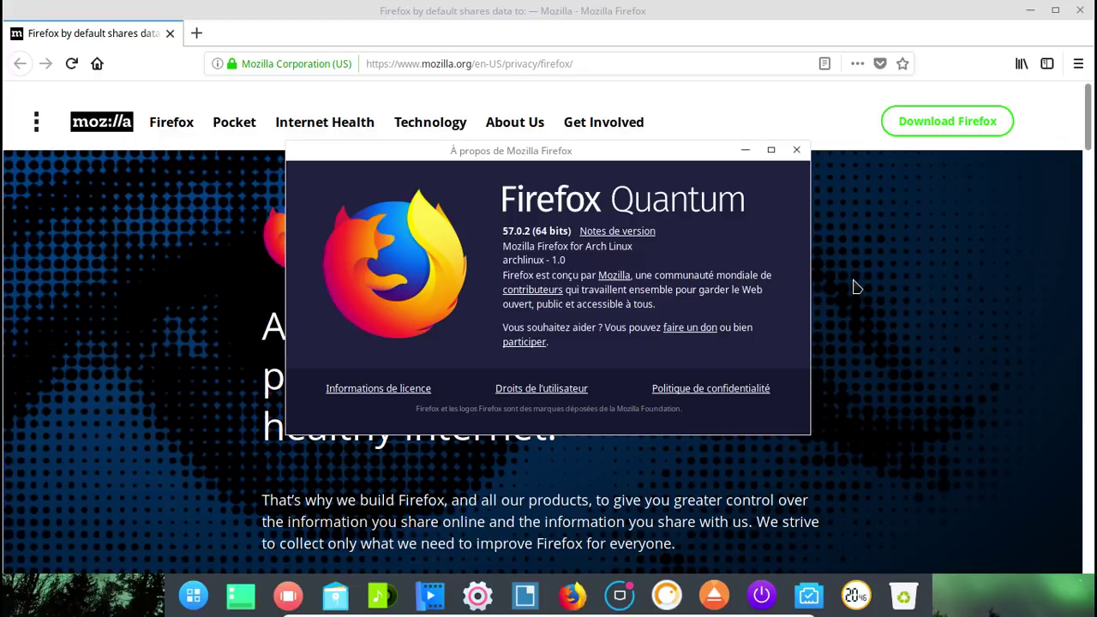
pyautogui.click(796, 150)
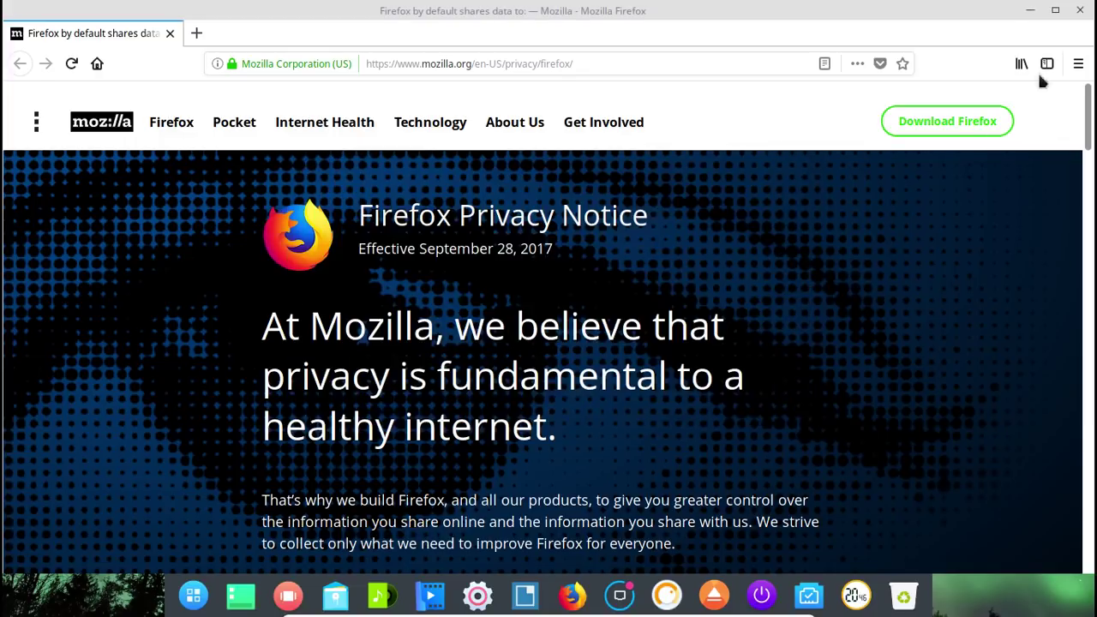
pyautogui.click(1080, 10)
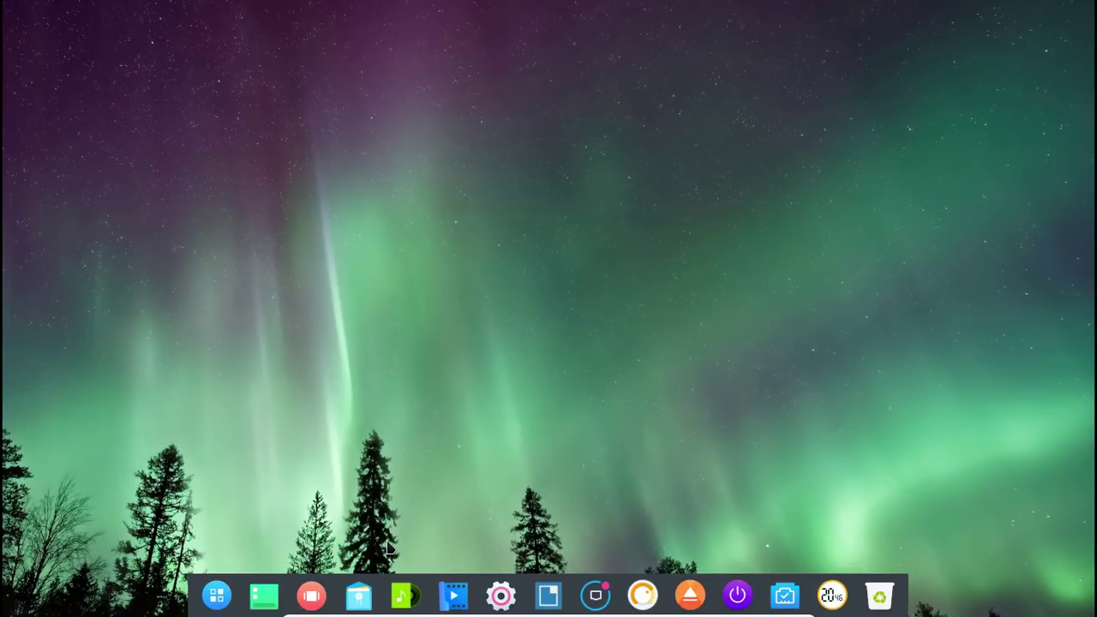
# - Look through the installed applications in the launcher, from the Internet category to the Système category
pyautogui.click(217, 597)
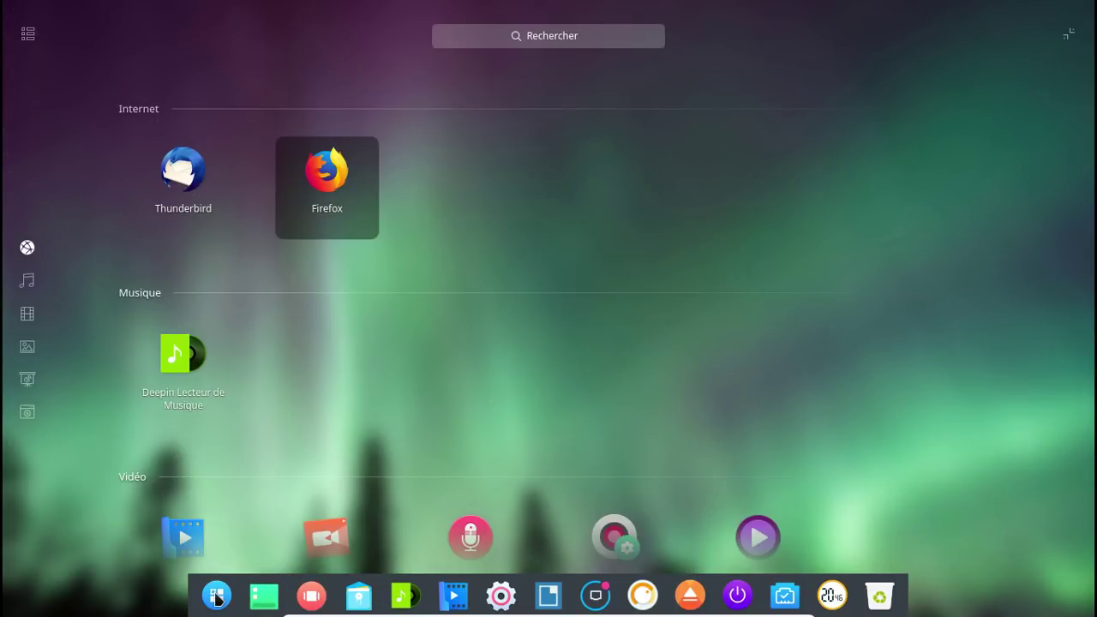
pyautogui.scroll(-4, 242, 431)
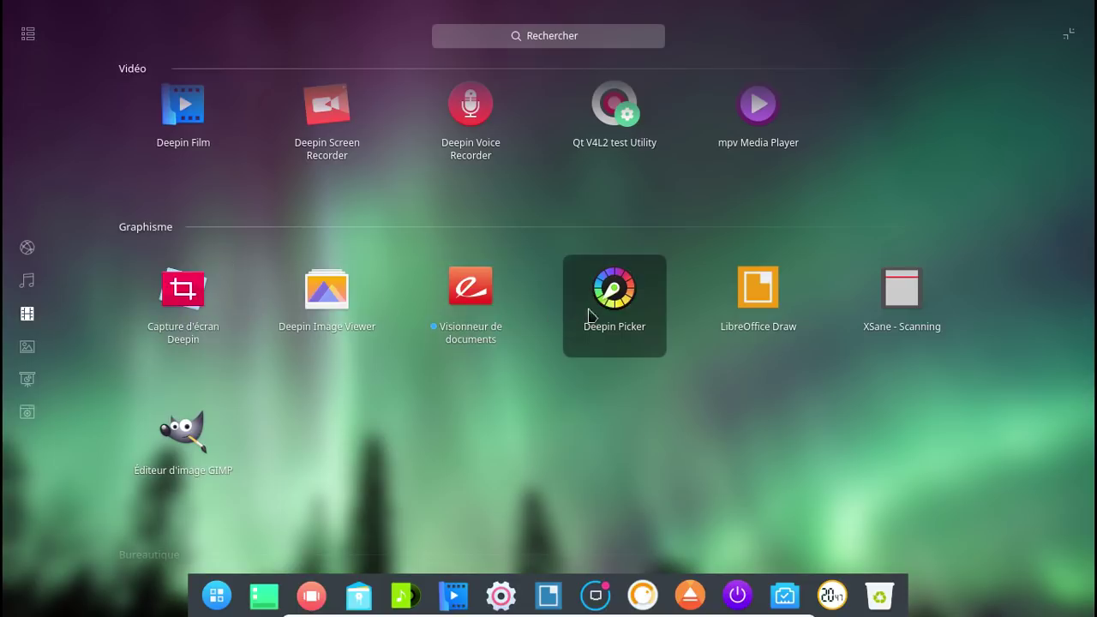
pyautogui.scroll(1, 560, 228)
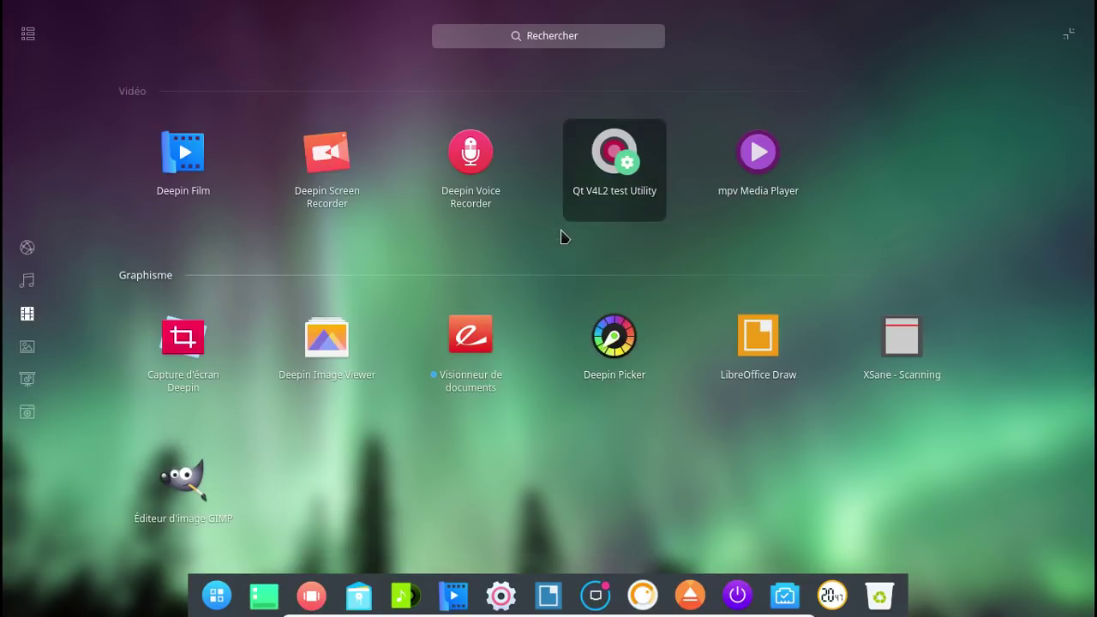
pyautogui.scroll(3, 564, 237)
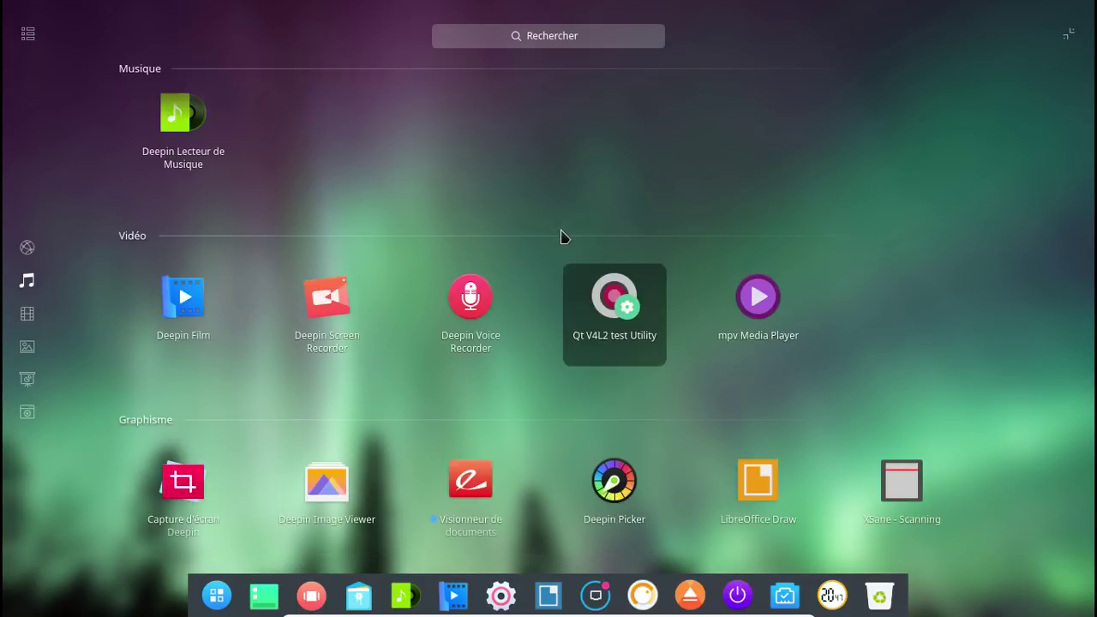
pyautogui.scroll(4, 564, 236)
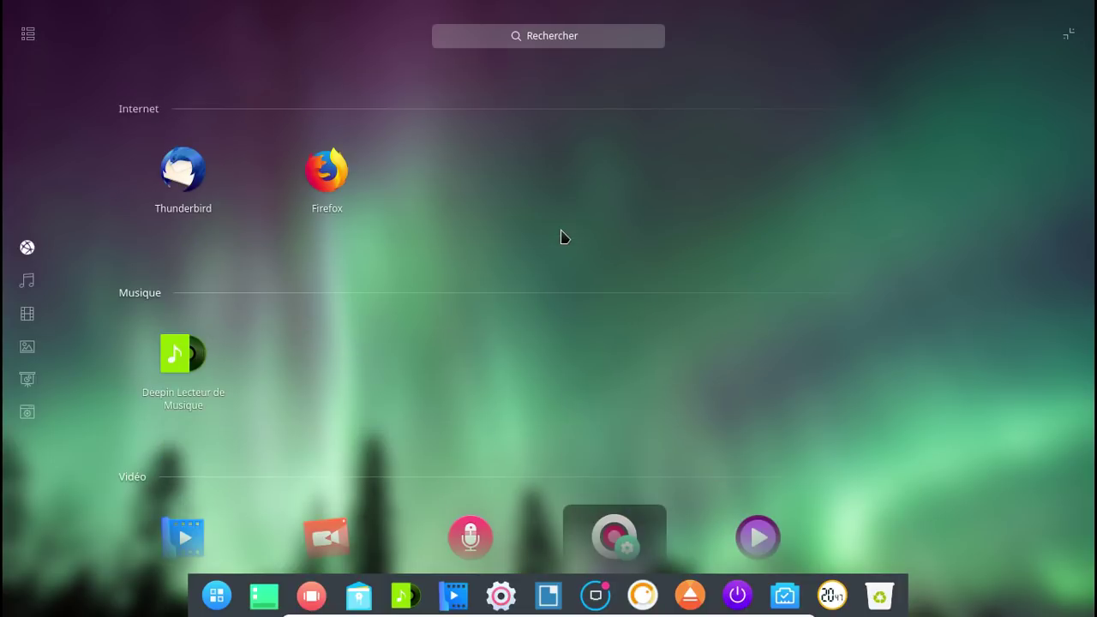
pyautogui.scroll(-1, 385, 273)
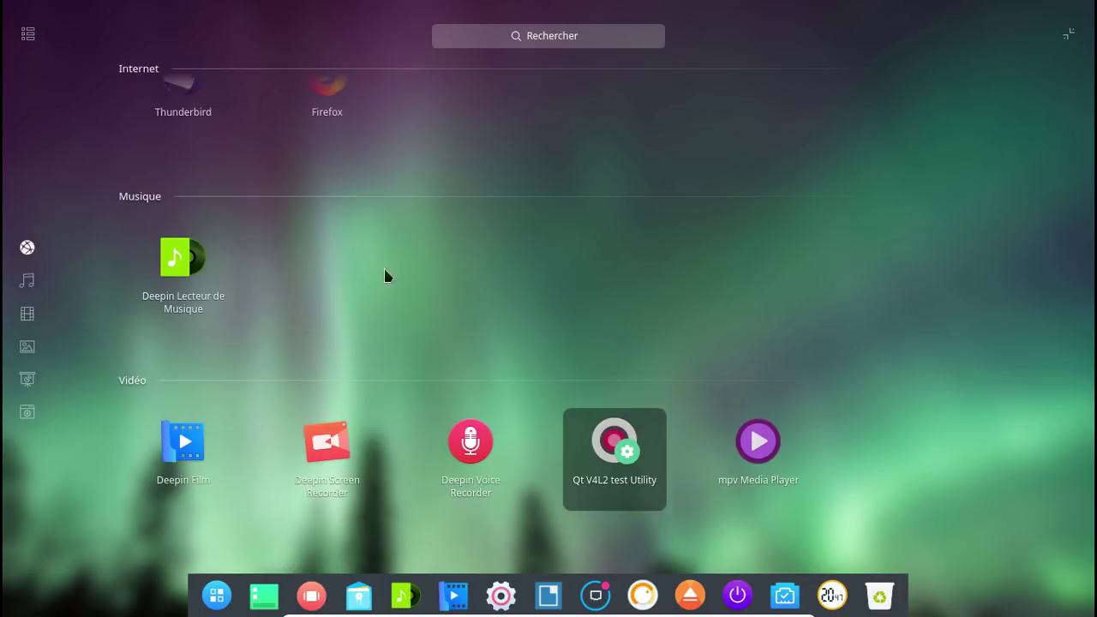
pyautogui.scroll(-9, 419, 300)
pyautogui.scroll(-3, 419, 306)
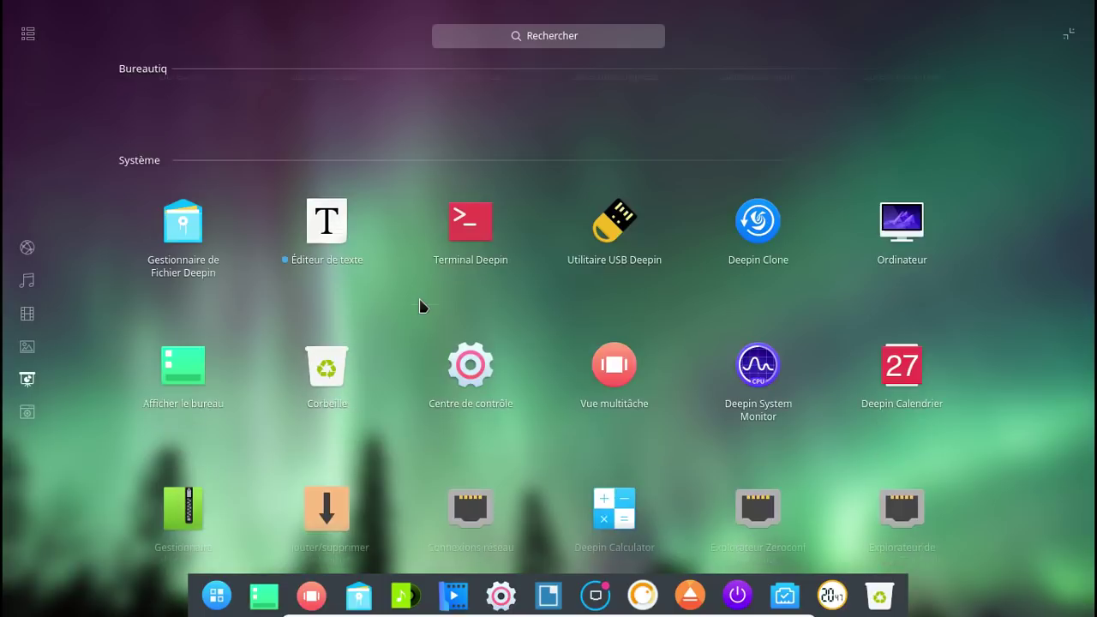
# - Open Gestionnaire de Fichier Deepin, view the Ordinateurs en LAN location, and close the file manager
pyautogui.click(192, 248)
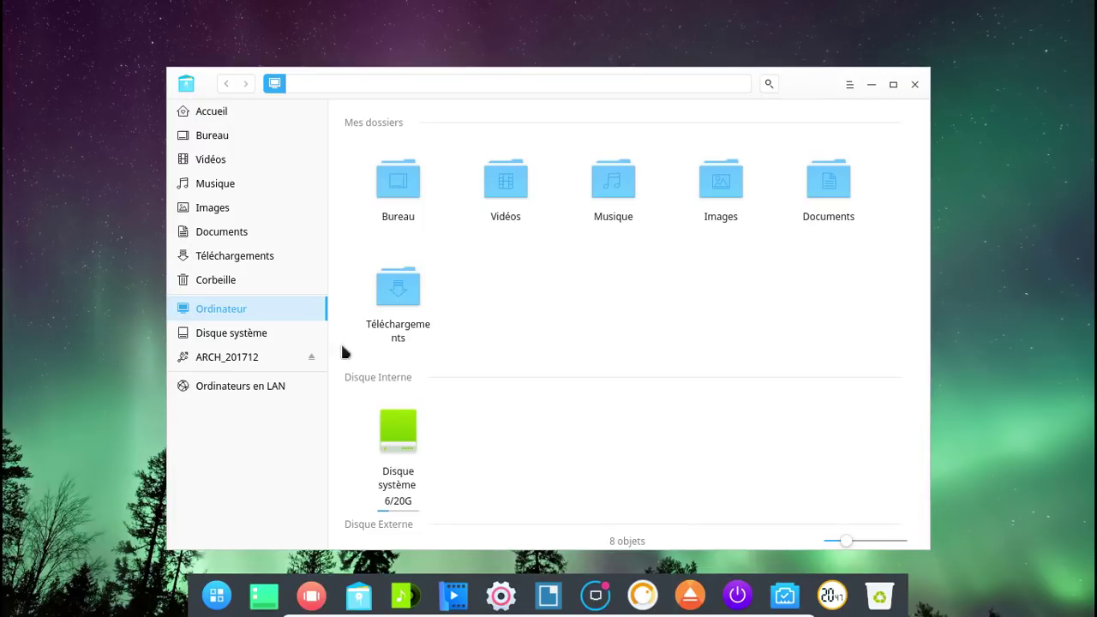
pyautogui.click(266, 379)
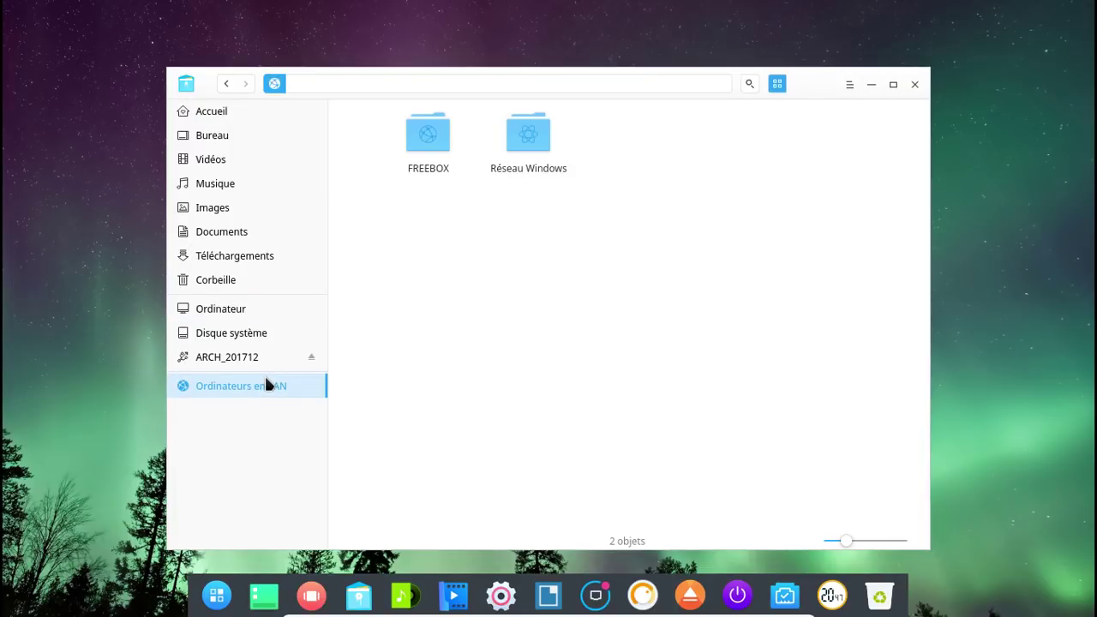
pyautogui.click(916, 87)
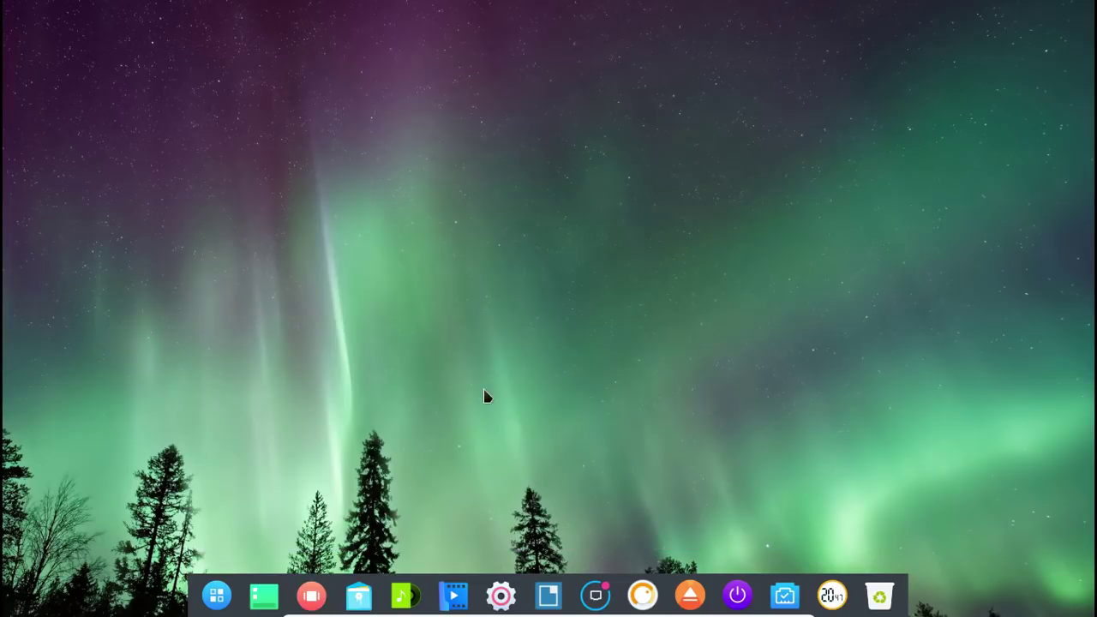
# - Open the package manager Ajouter/supprimer from the launcher and list the installed packages that are Orphelins
pyautogui.click(219, 594)
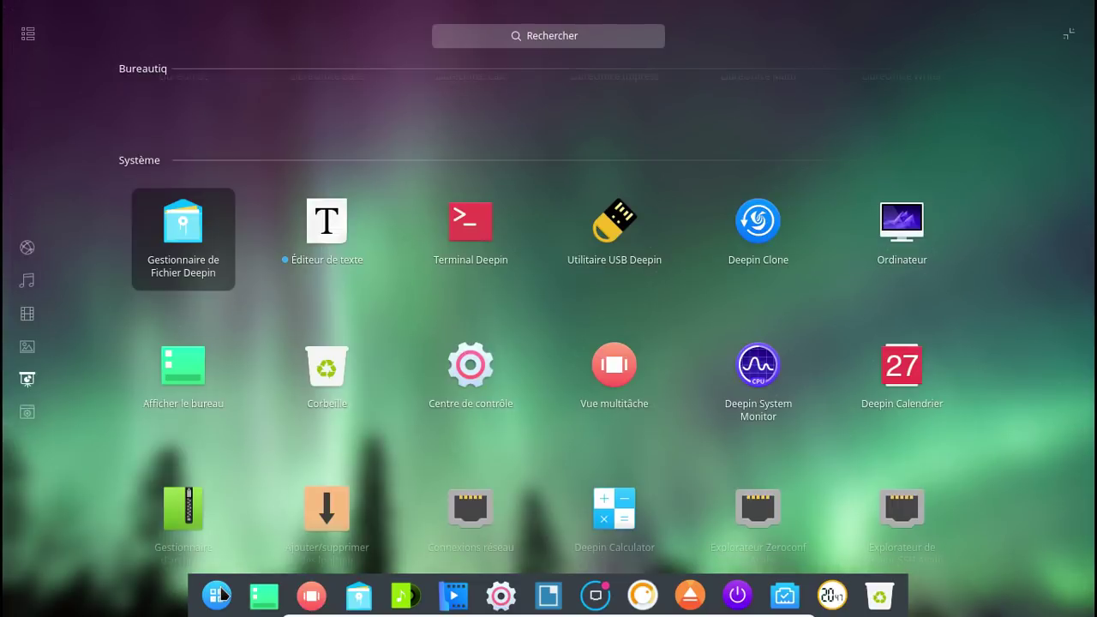
pyautogui.scroll(-2, 532, 435)
pyautogui.click(335, 311)
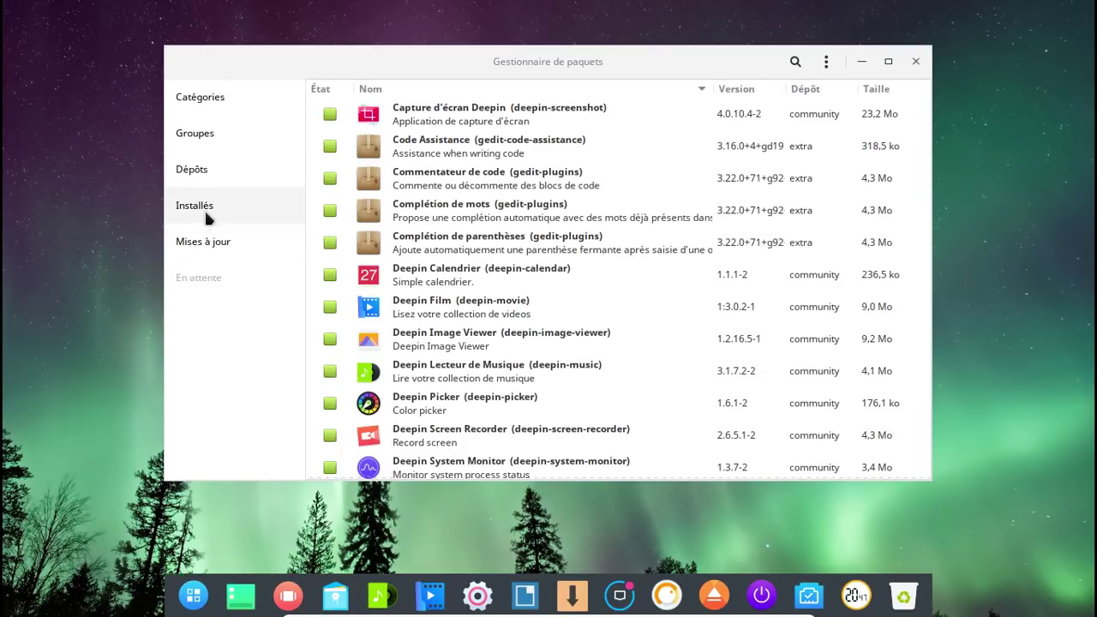
pyautogui.click(205, 204)
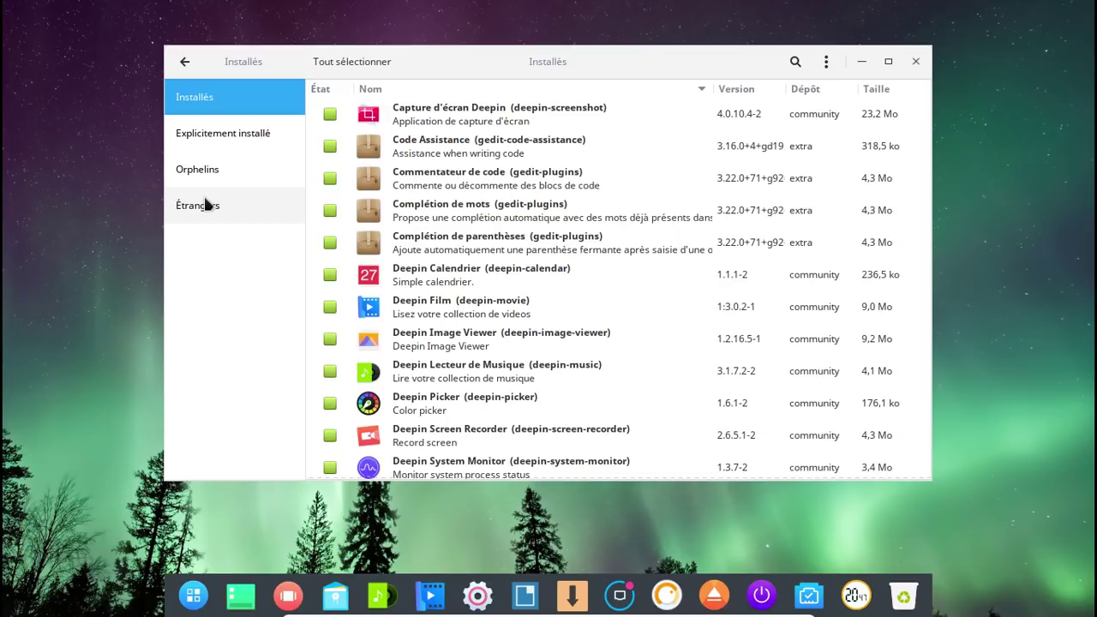
pyautogui.click(206, 168)
# - Uninstall the orphaned packages itstool and meson, authorising the transaction with the account password
pyautogui.click(331, 117)
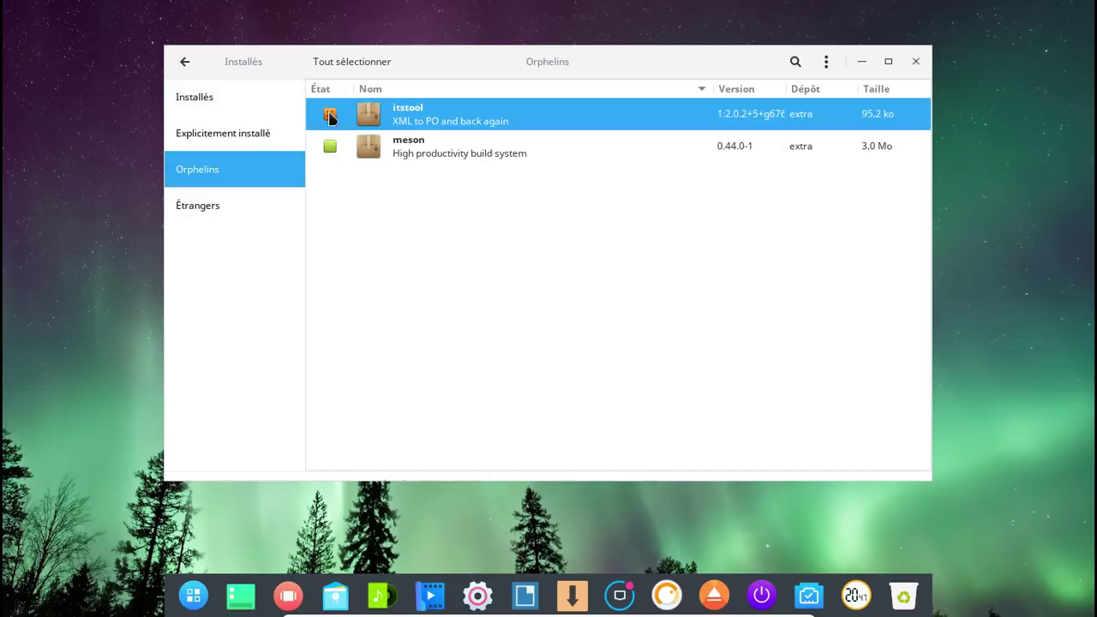
pyautogui.click(329, 142)
pyautogui.click(813, 464)
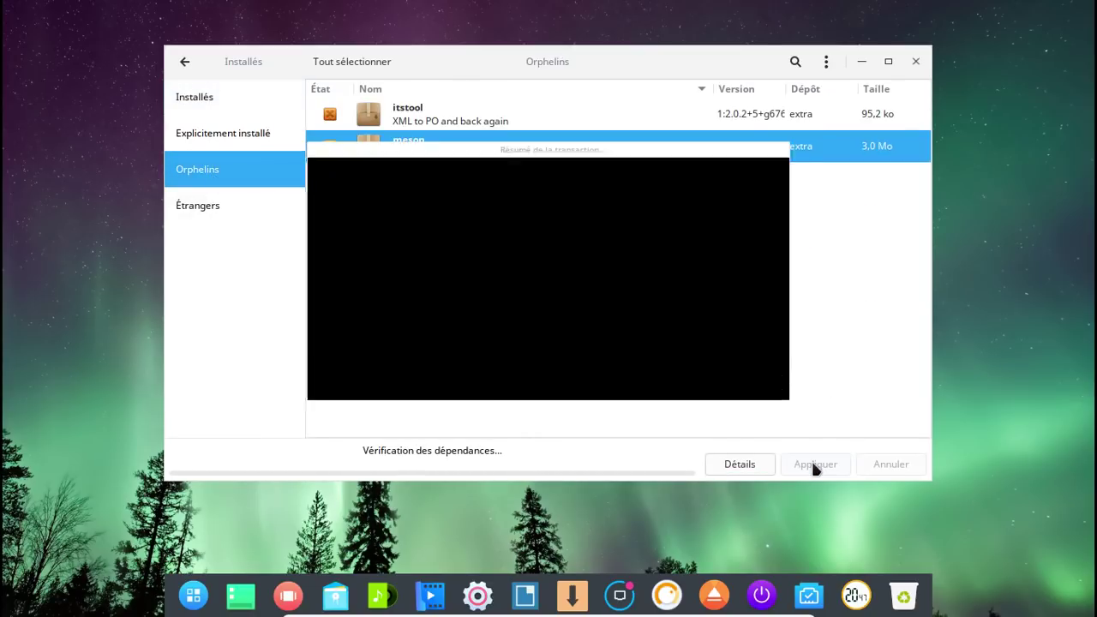
pyautogui.click(744, 387)
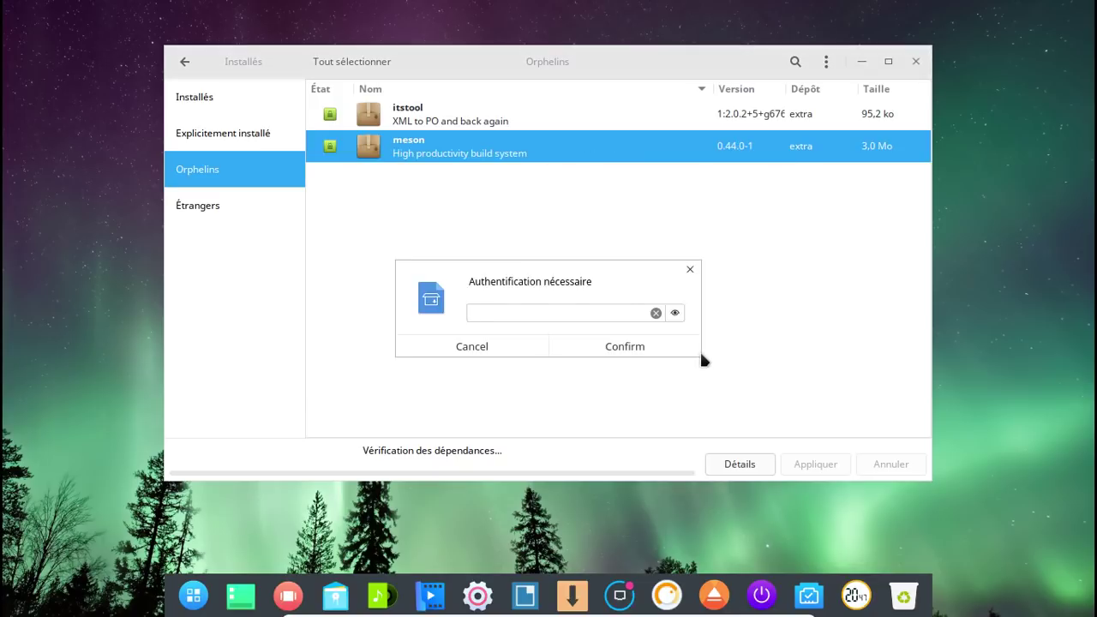
pyautogui.write('********')
pyautogui.press('Return')
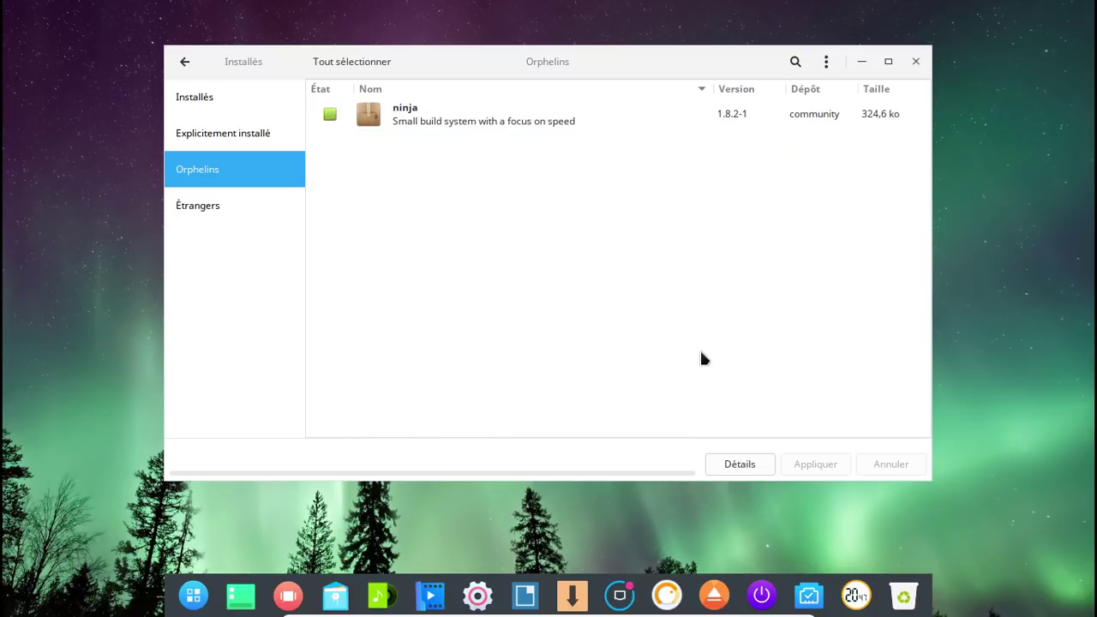
# - Uninstall the orphaned package ninja, and view the Étrangers packages before closing the package manager
pyautogui.click(331, 115)
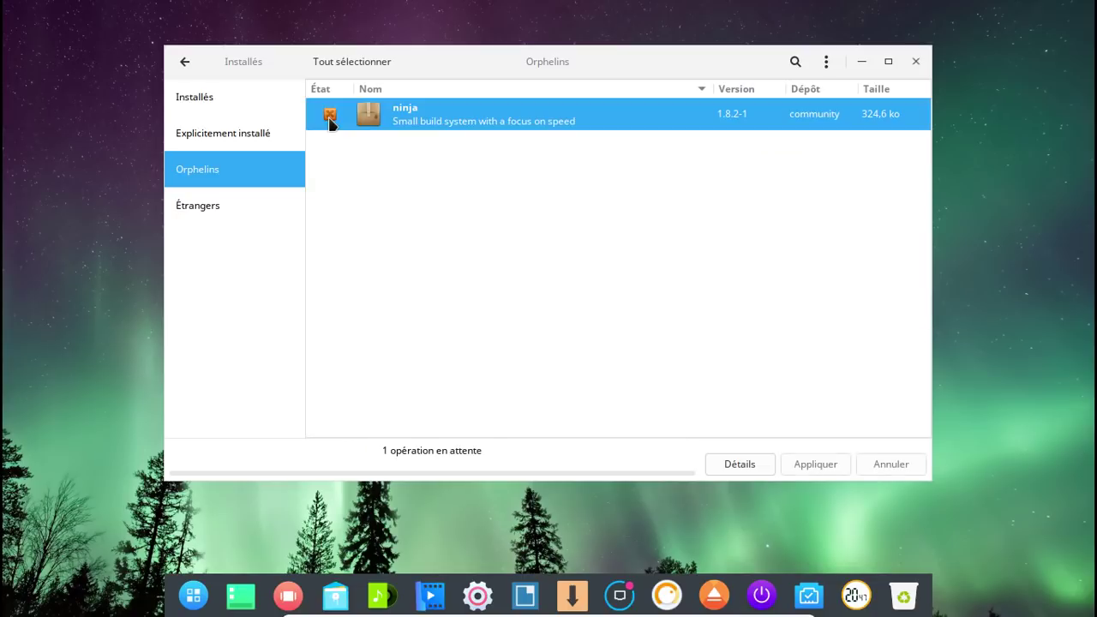
pyautogui.click(801, 463)
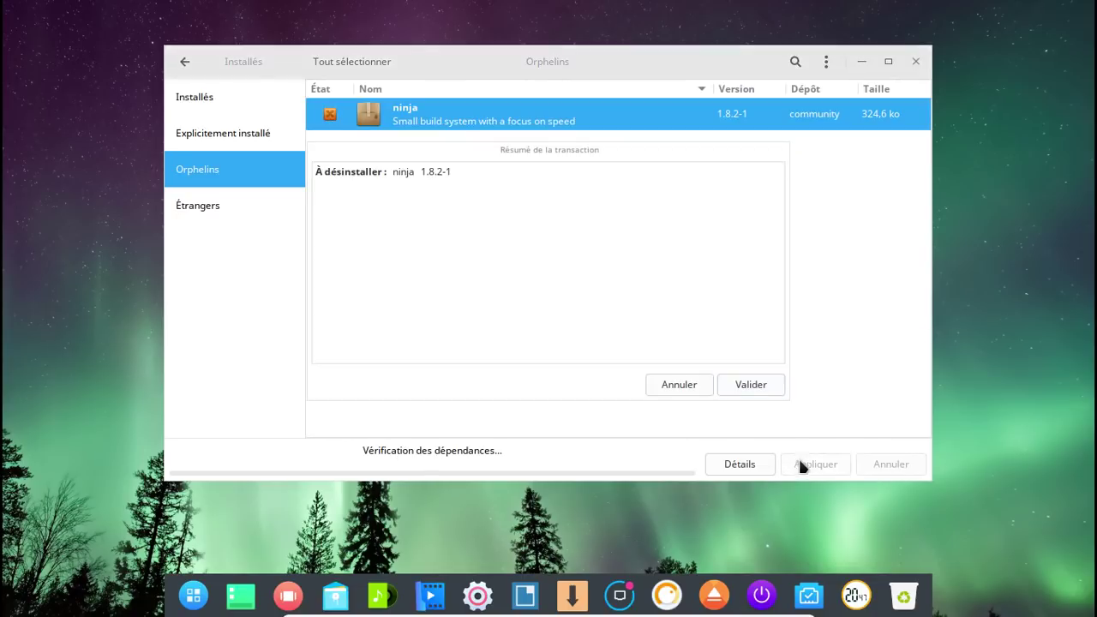
pyautogui.click(749, 390)
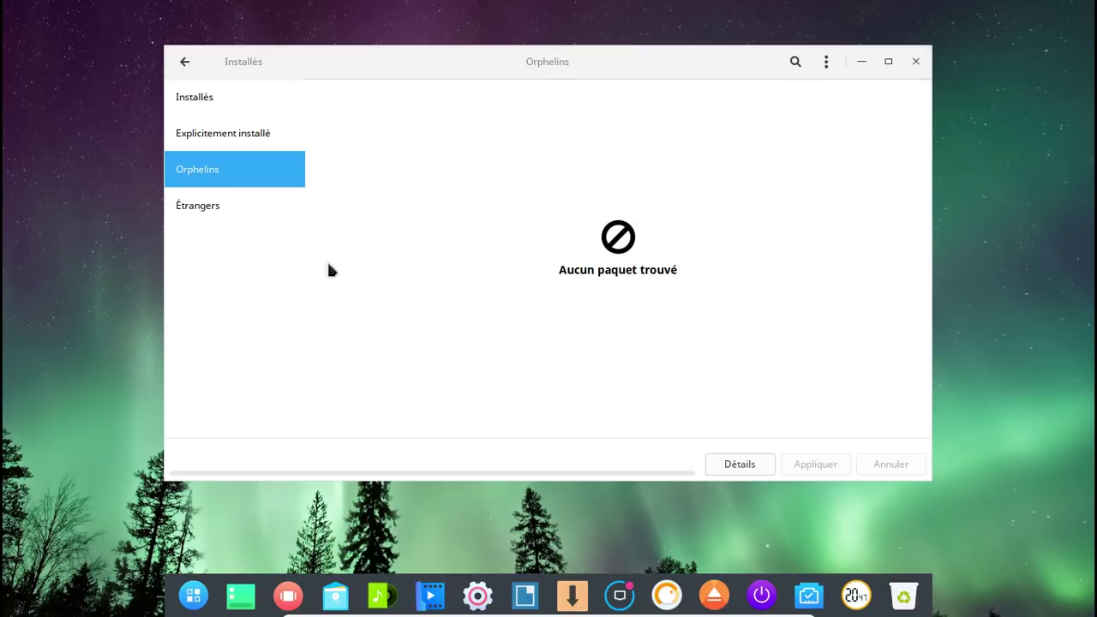
pyautogui.click(253, 196)
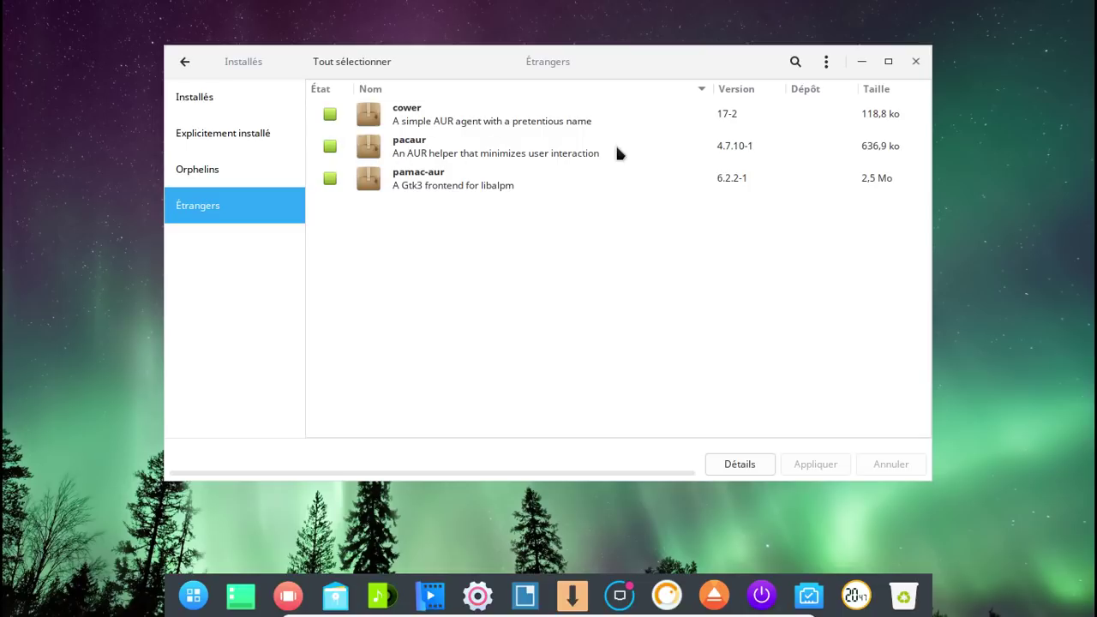
pyautogui.click(918, 62)
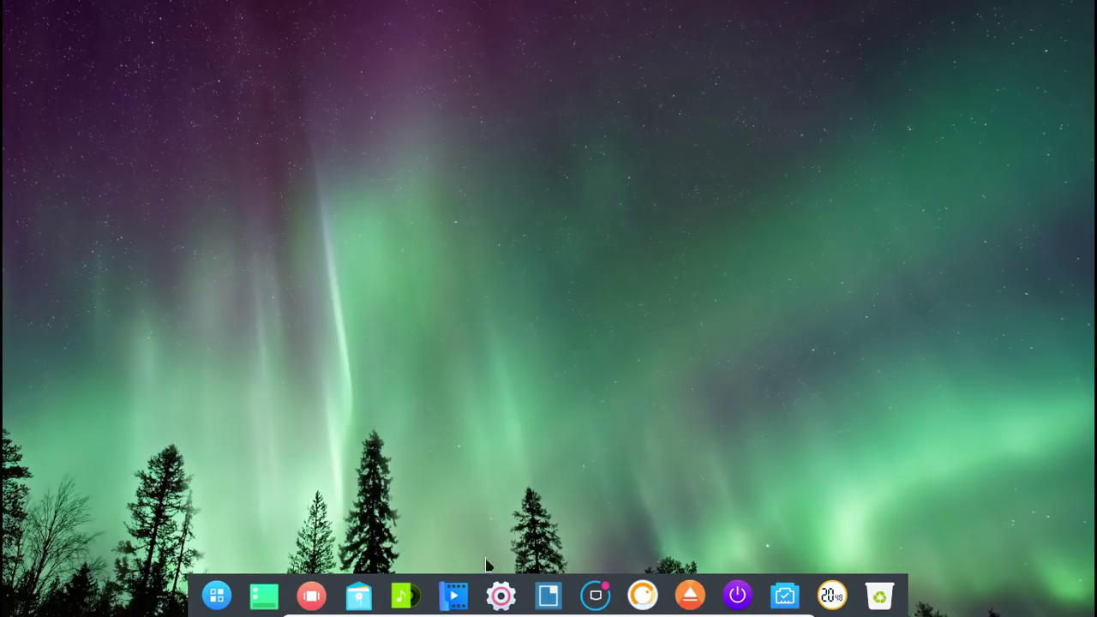
# - Open and close Deepin Film, and check the version of Deepin Musique in À propos
pyautogui.click(454, 593)
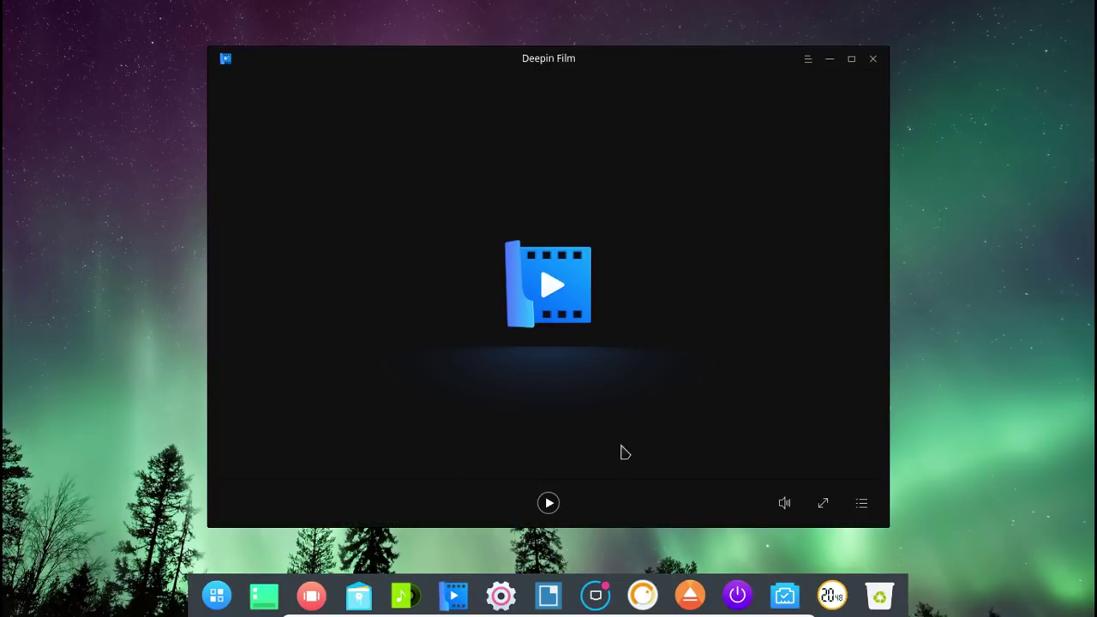
pyautogui.click(869, 65)
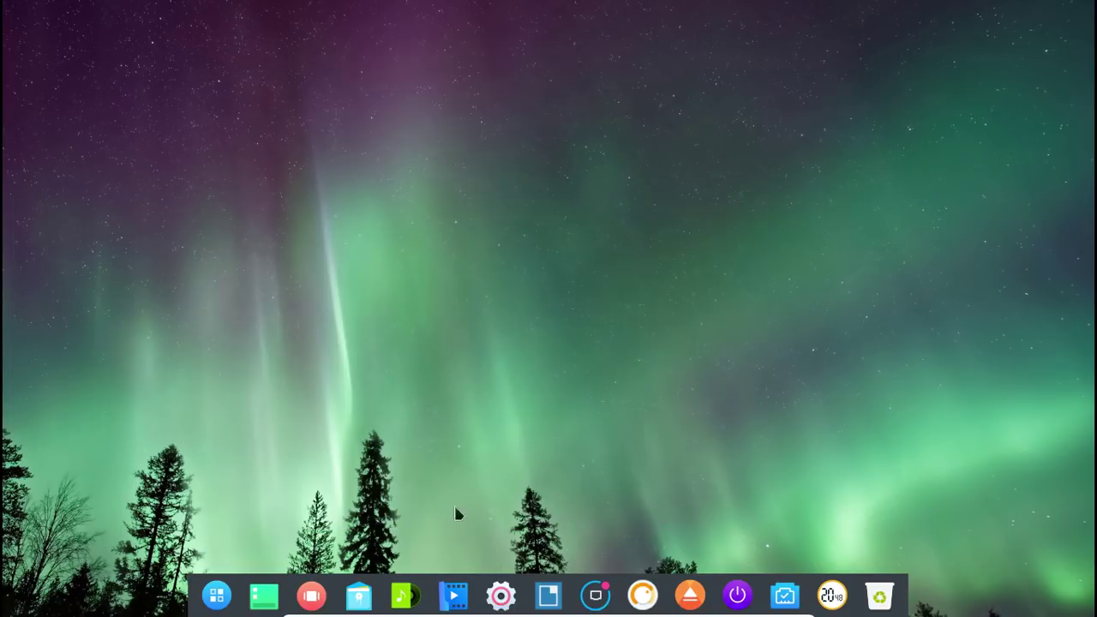
pyautogui.click(409, 593)
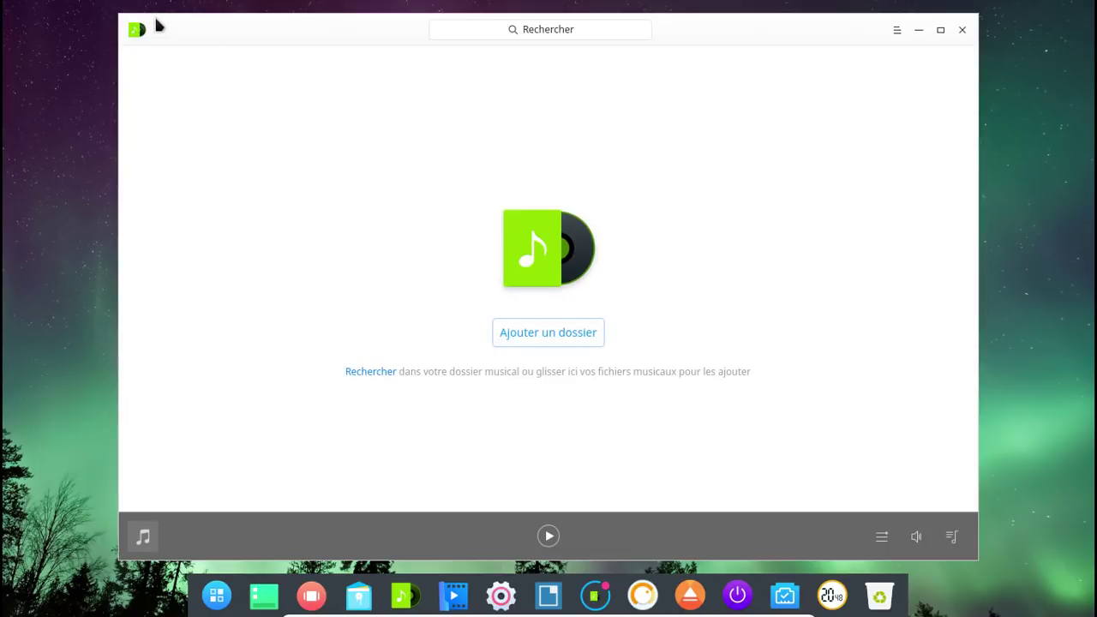
pyautogui.click(896, 33)
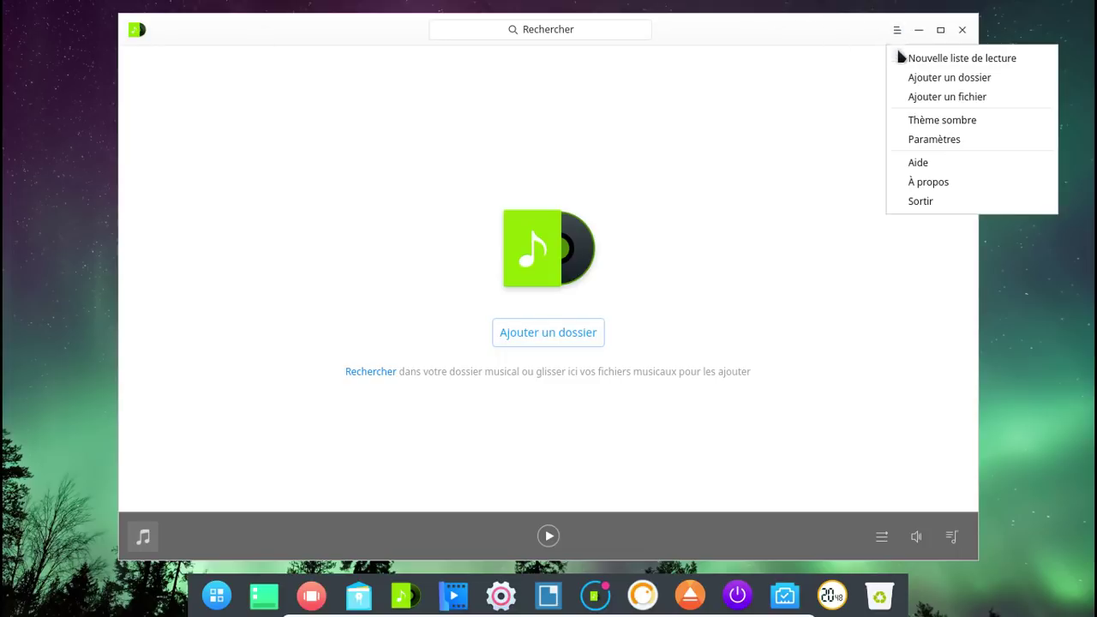
pyautogui.click(930, 183)
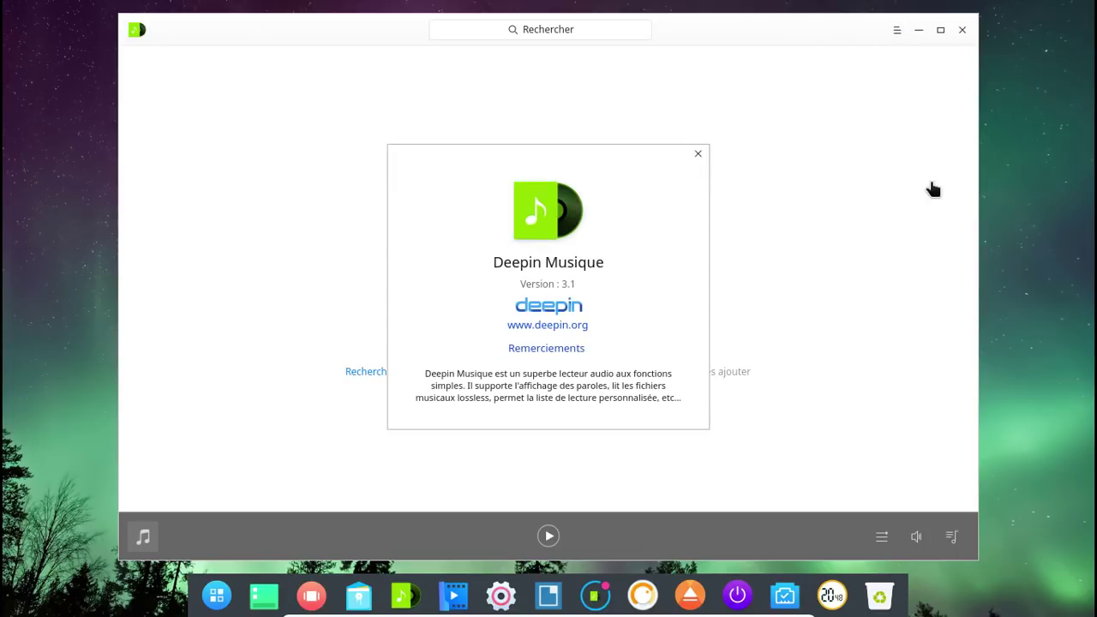
pyautogui.click(696, 156)
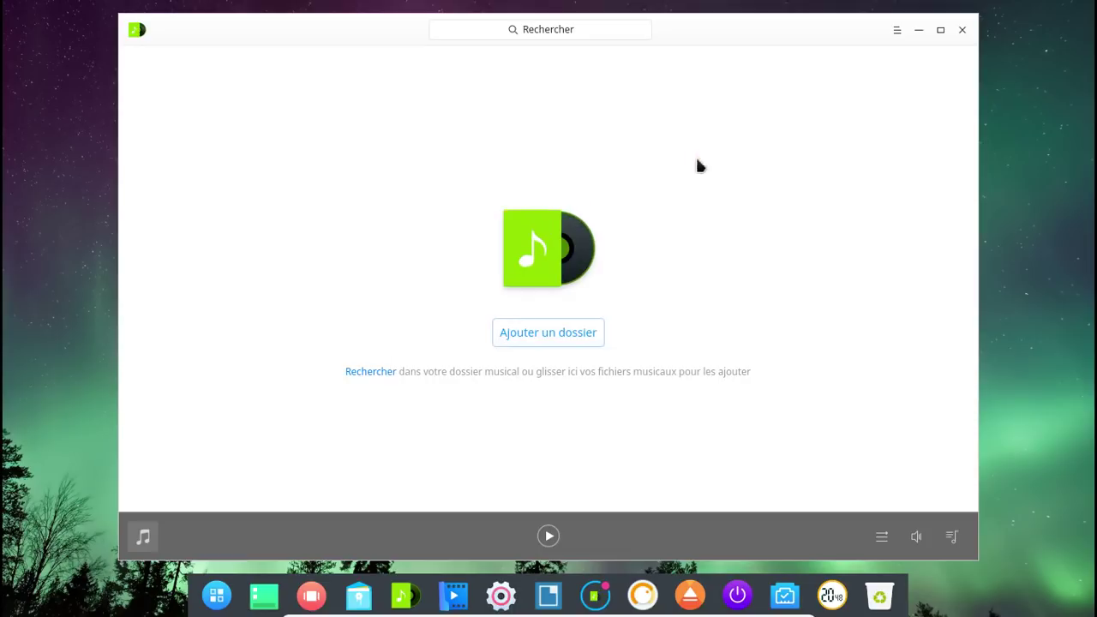
# - Close the Deepin Musique window with the option Réduire dans la zone de notification
pyautogui.click(961, 30)
pyautogui.click(468, 275)
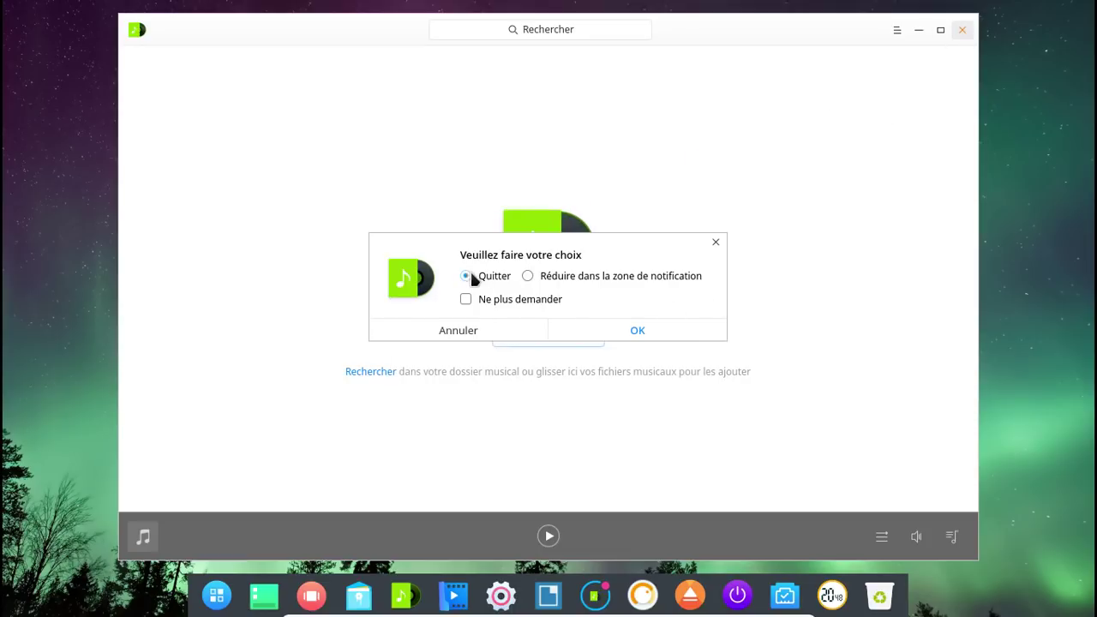
pyautogui.click(528, 277)
pyautogui.click(620, 334)
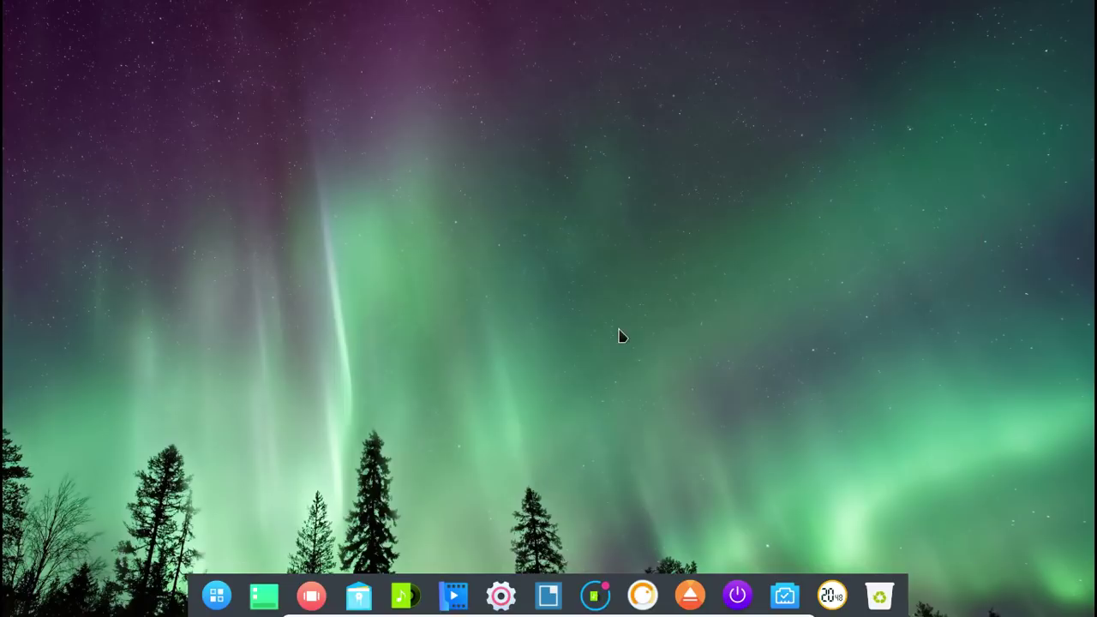
# - Stop Deepin Musique from the system tray with Arrêter, and close the package manager window
pyautogui.click(600, 598)
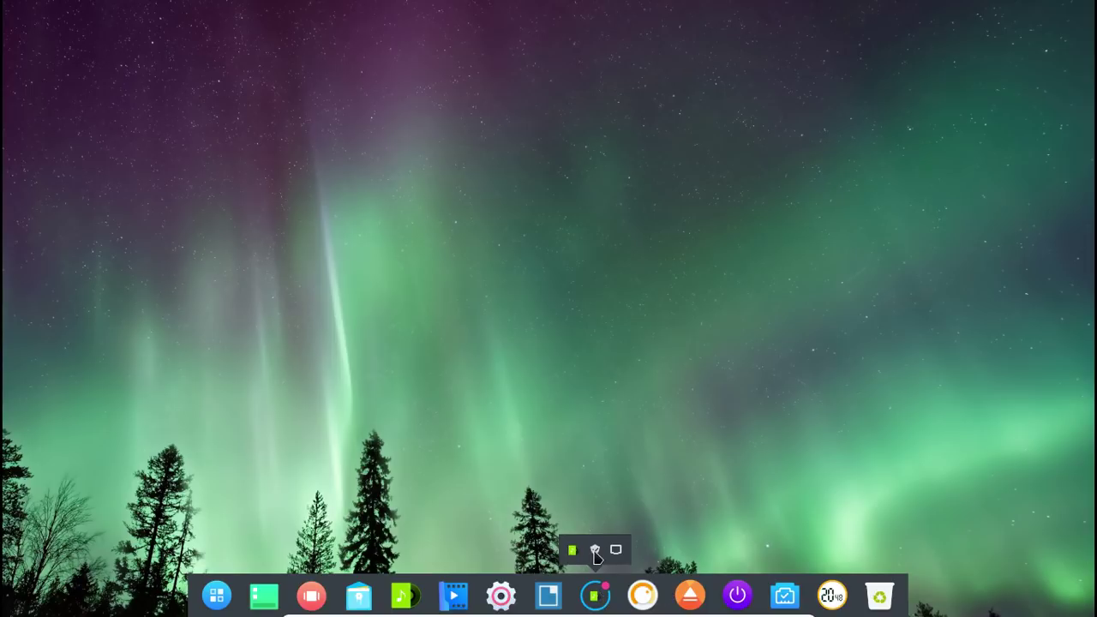
pyautogui.click(596, 552)
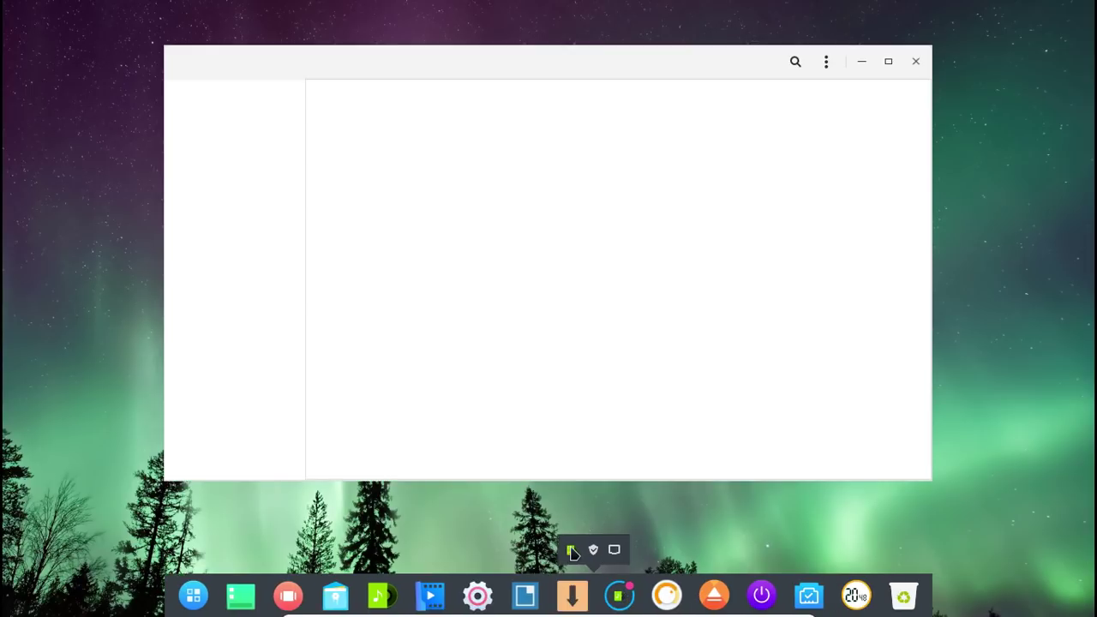
pyautogui.rightClick(598, 550)
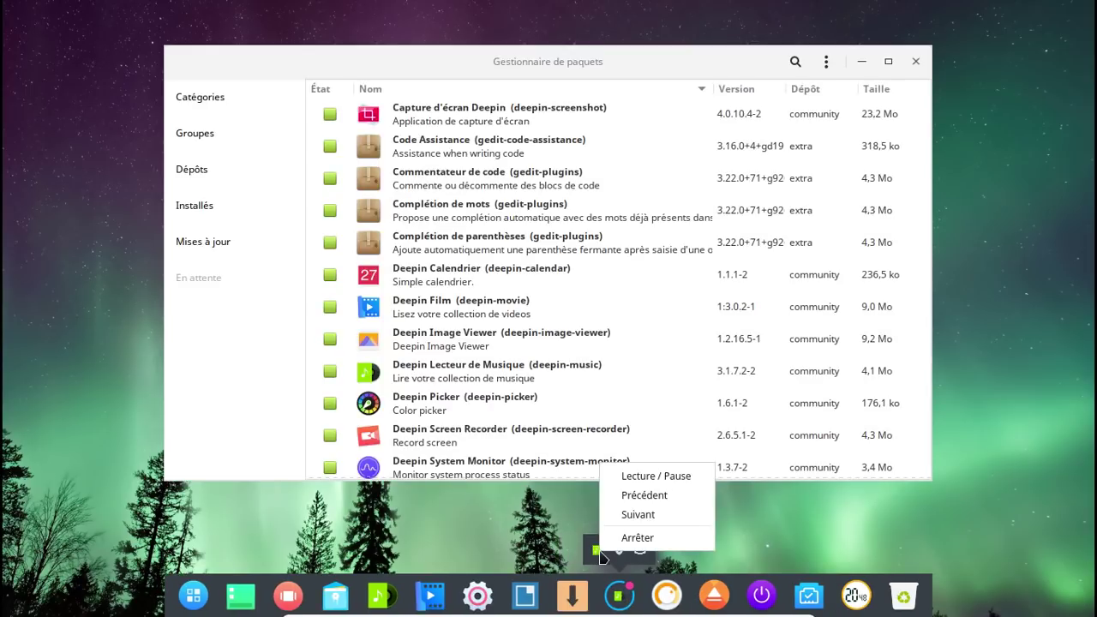
pyautogui.click(640, 539)
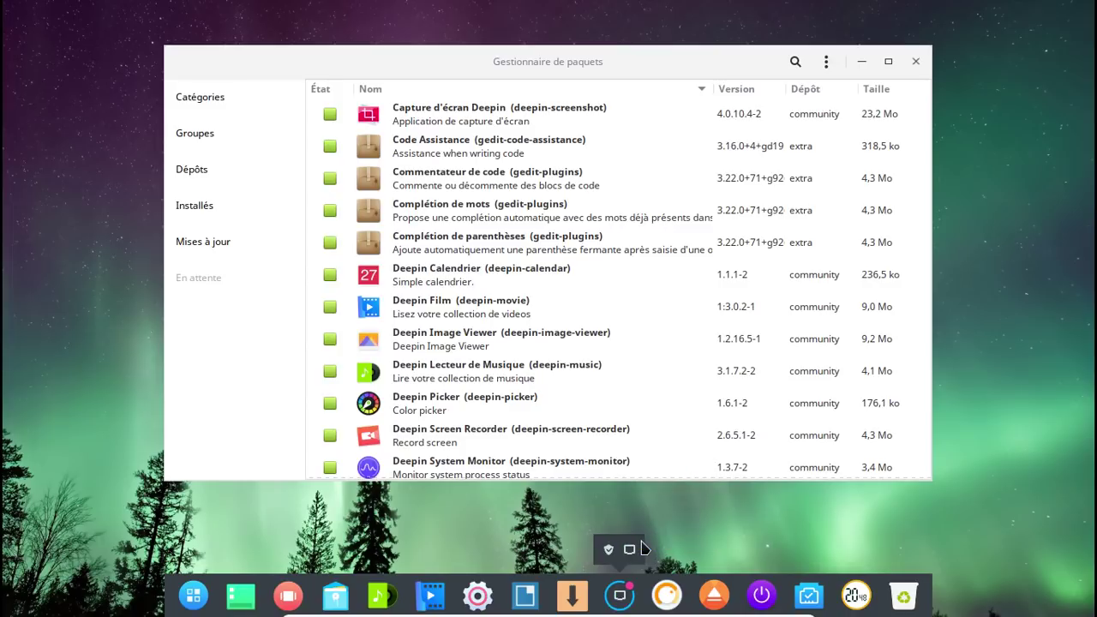
pyautogui.click(915, 64)
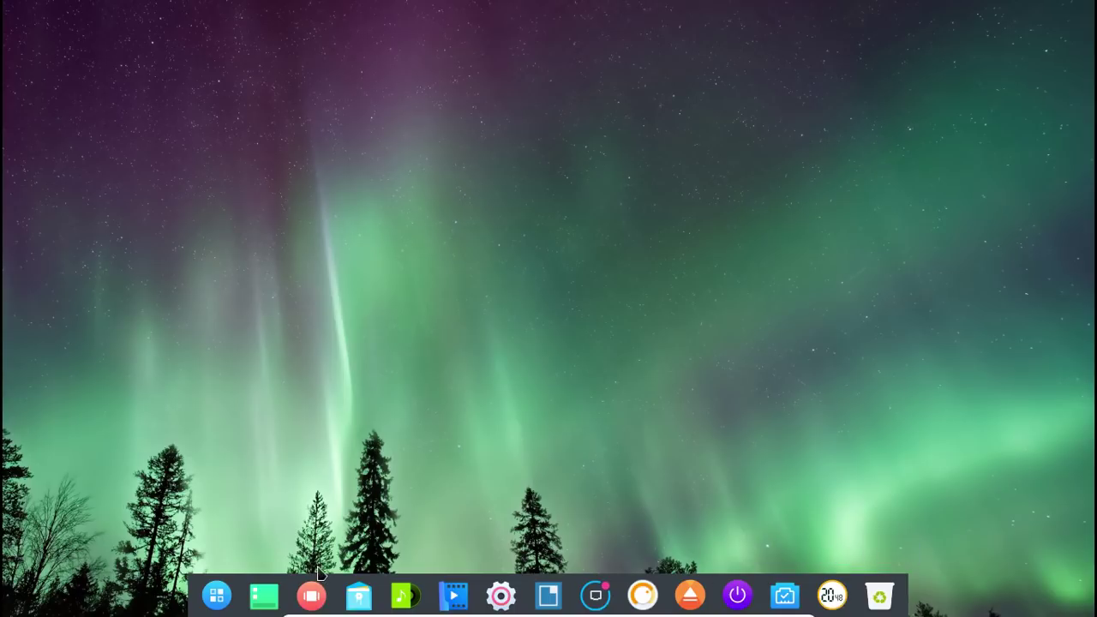
# - Open the display settings from the desktop, enable Activer les effets de fenêtre, and show the desktop again
pyautogui.rightClick(191, 65)
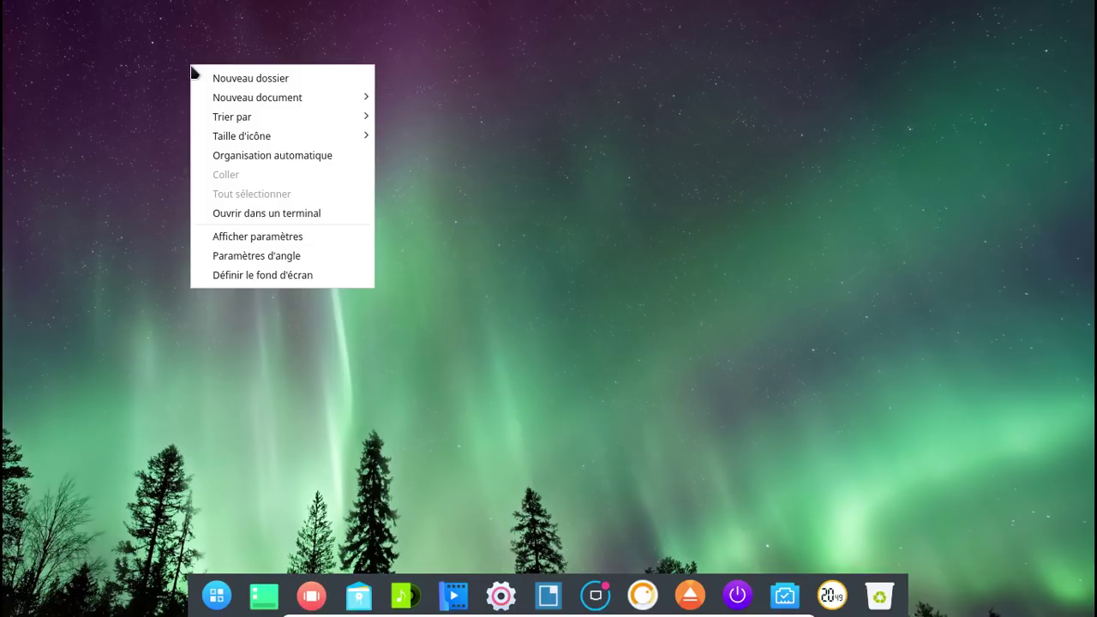
pyautogui.click(319, 245)
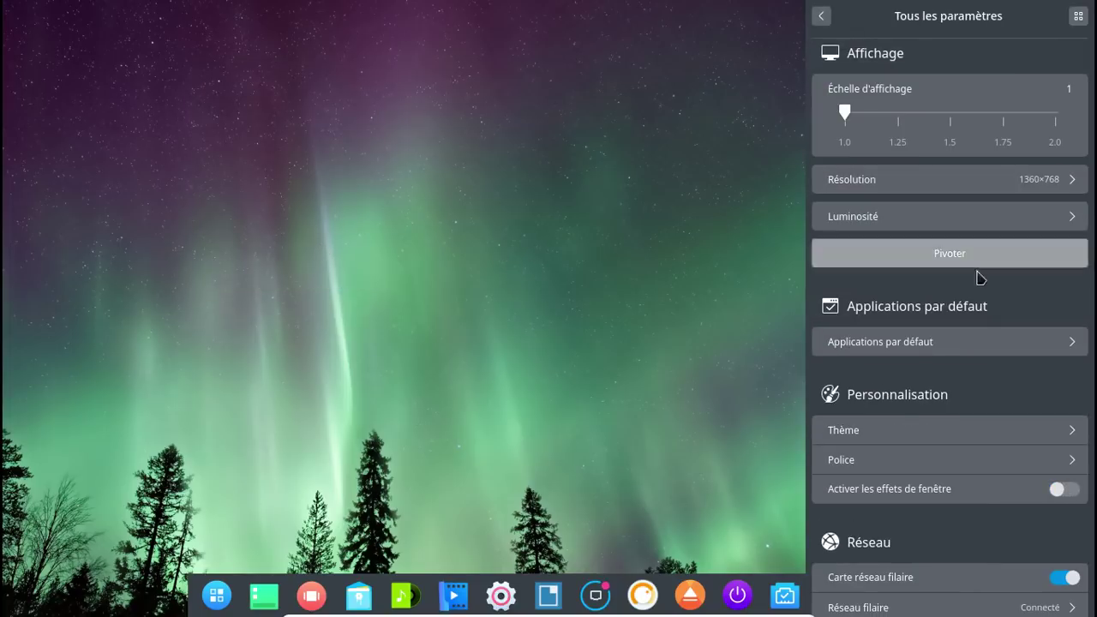
pyautogui.click(1077, 494)
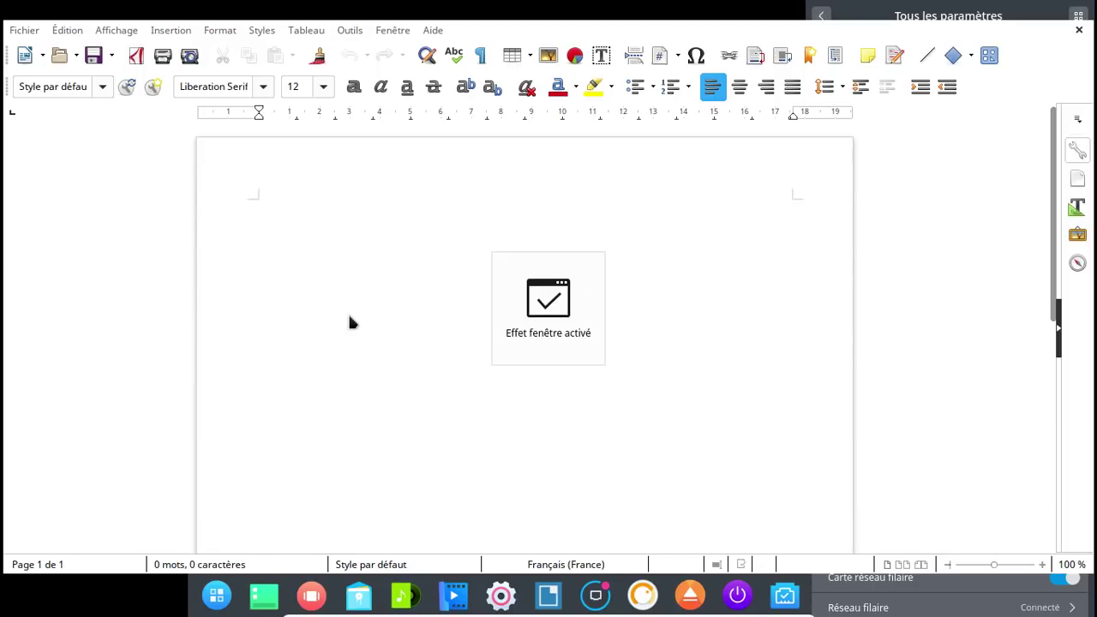
pyautogui.press('super+d')
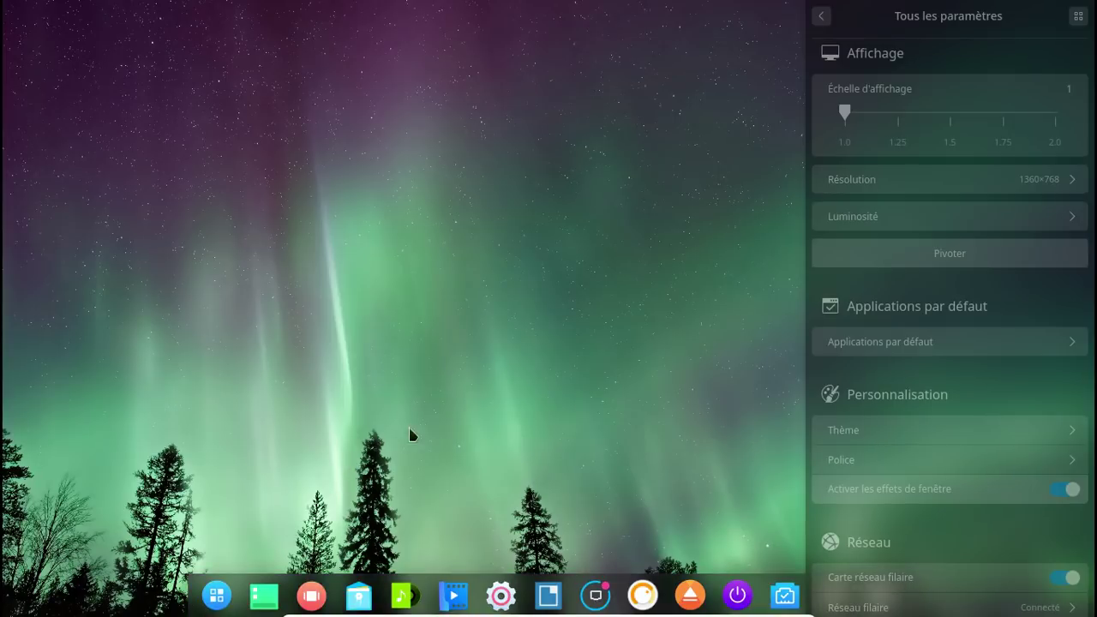
# - Open the file manager, move its window higher on the desktop to view the window effects, and close it
pyautogui.click(360, 605)
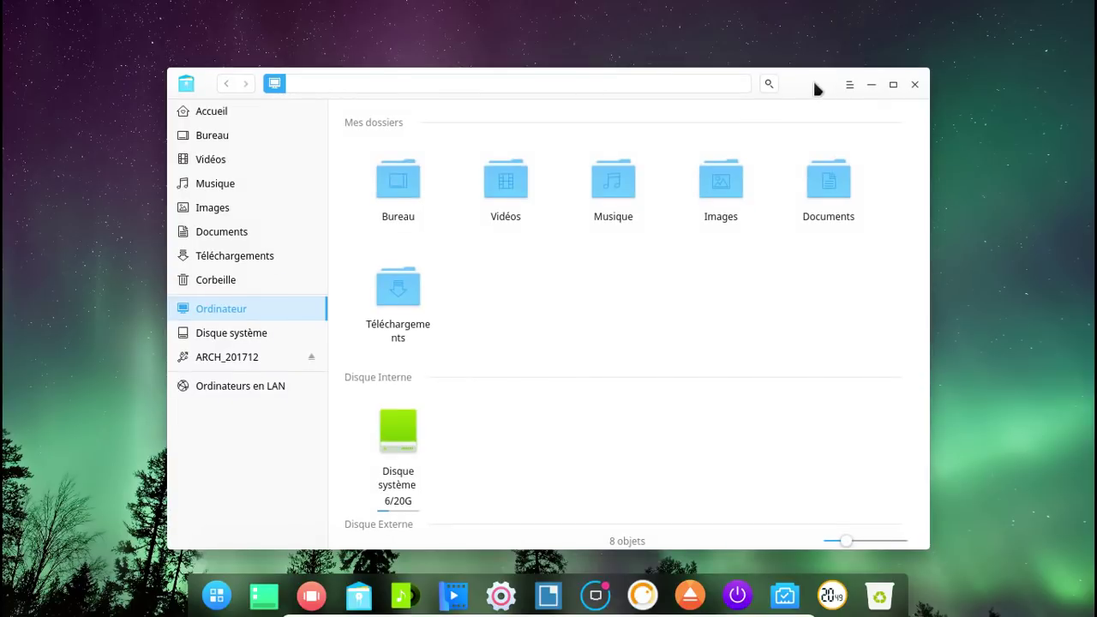
pyautogui.moveTo(817, 88); pyautogui.dragTo(817, 34)
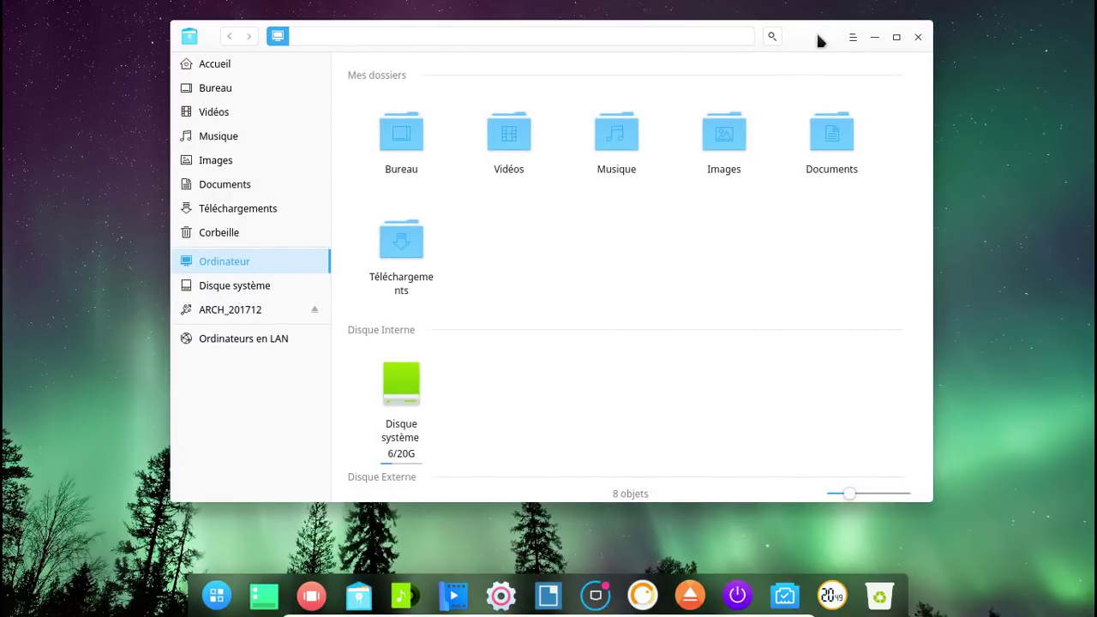
pyautogui.click(918, 37)
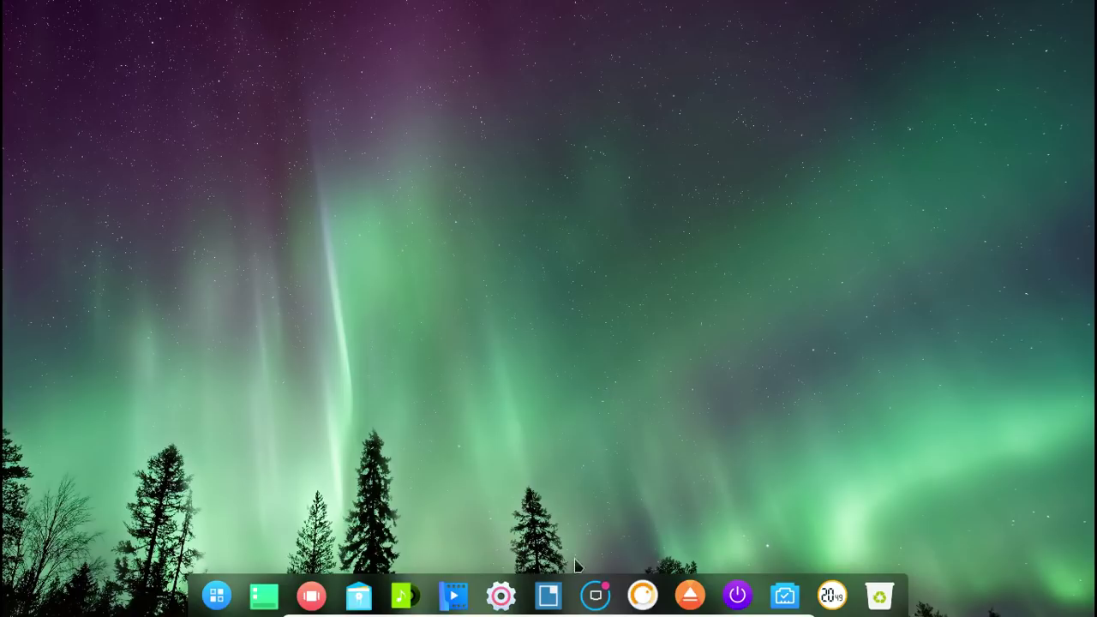
# - Bring up the LibreOffice Writer window from the dock and minimize it to view the window effect
pyautogui.click(556, 596)
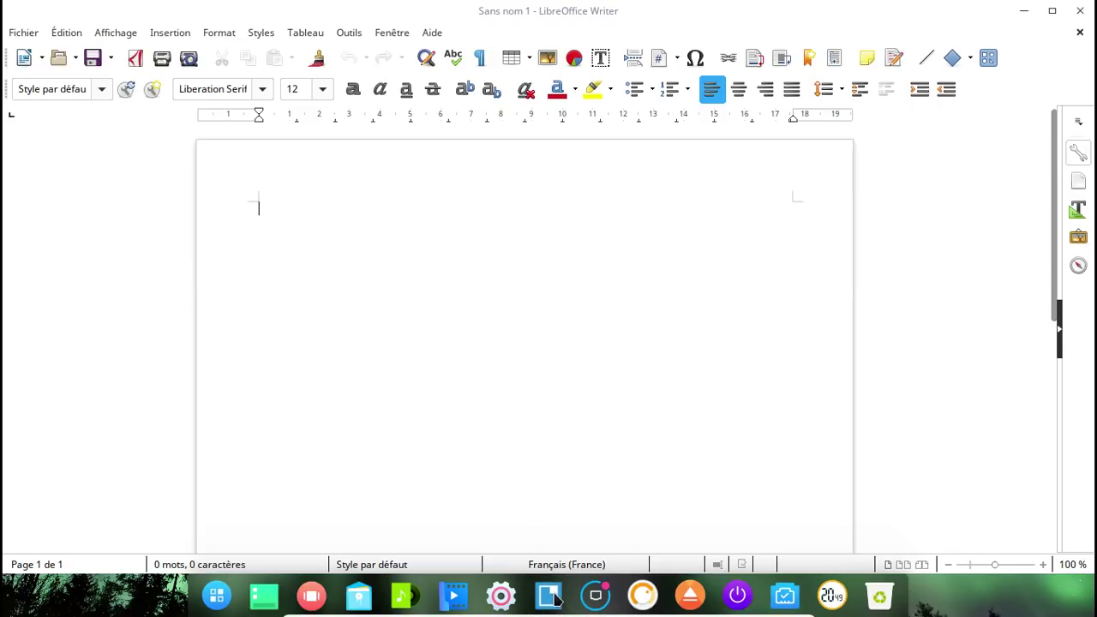
pyautogui.moveTo(556, 598)
pyautogui.click(1025, 10)
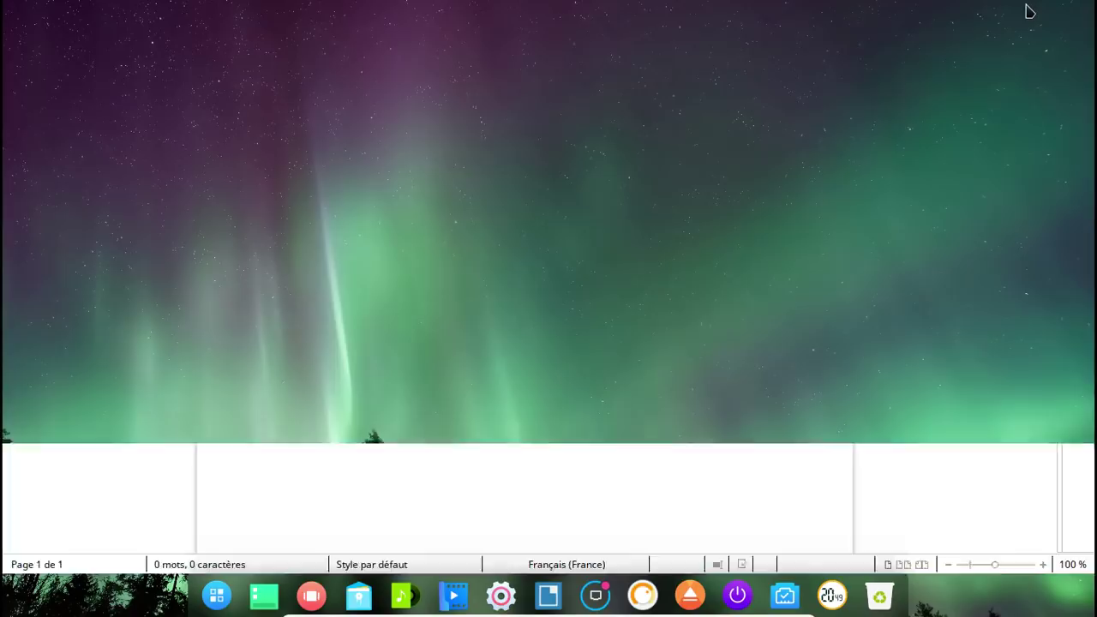
# - Pin LibreOffice Writer to the dock with Ajouter au dock
pyautogui.rightClick(543, 598)
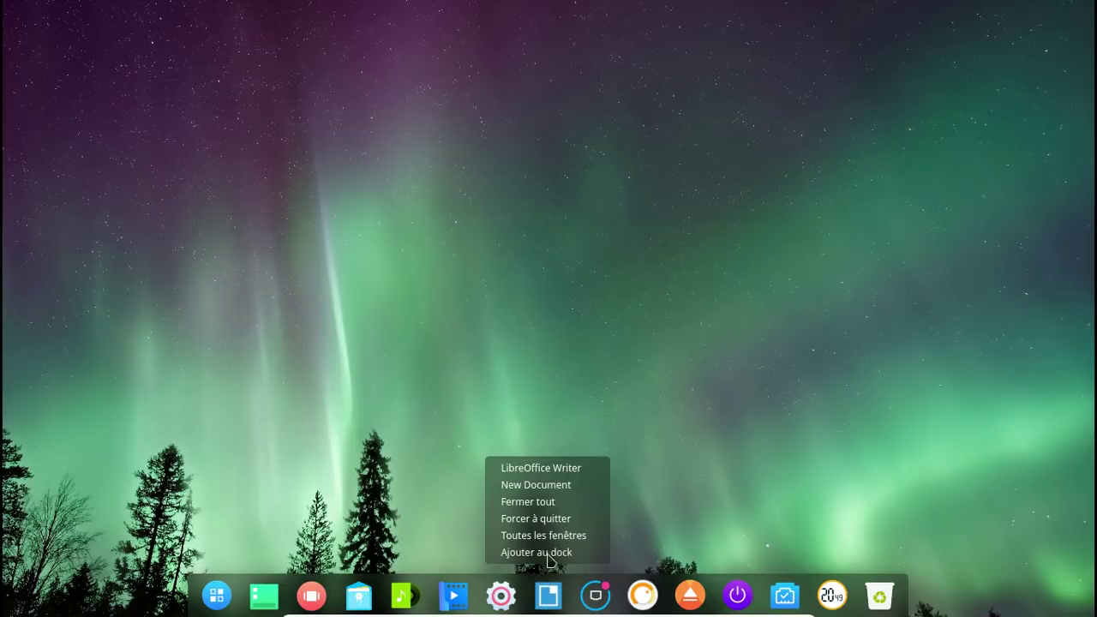
pyautogui.click(549, 558)
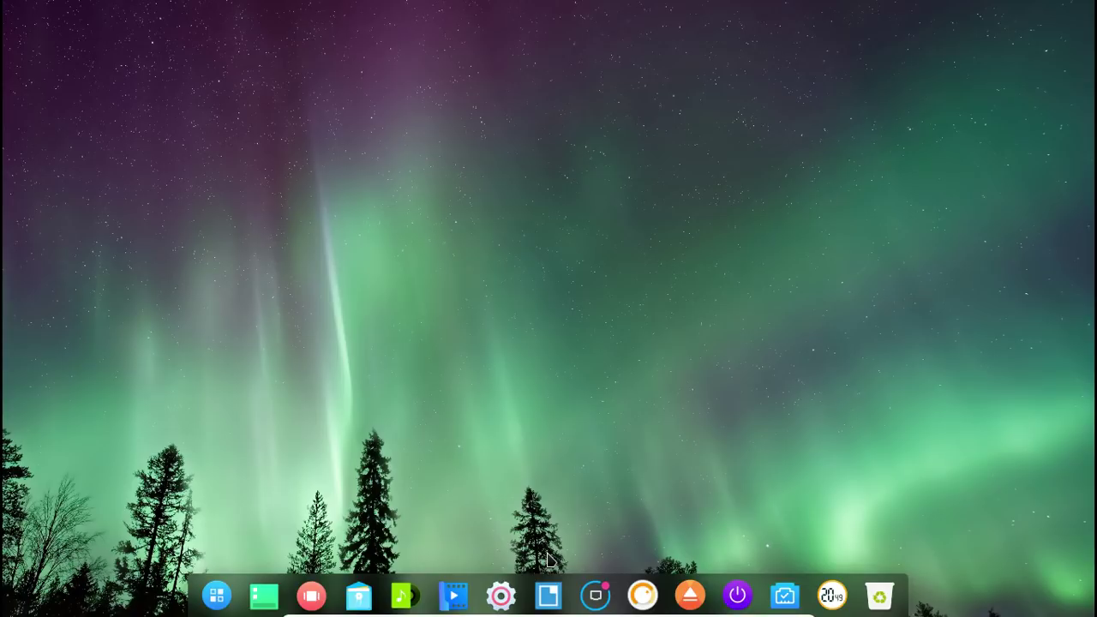
# - Close all LibreOffice Writer windows with Fermer tout and remove its icon from the dock
pyautogui.rightClick(549, 595)
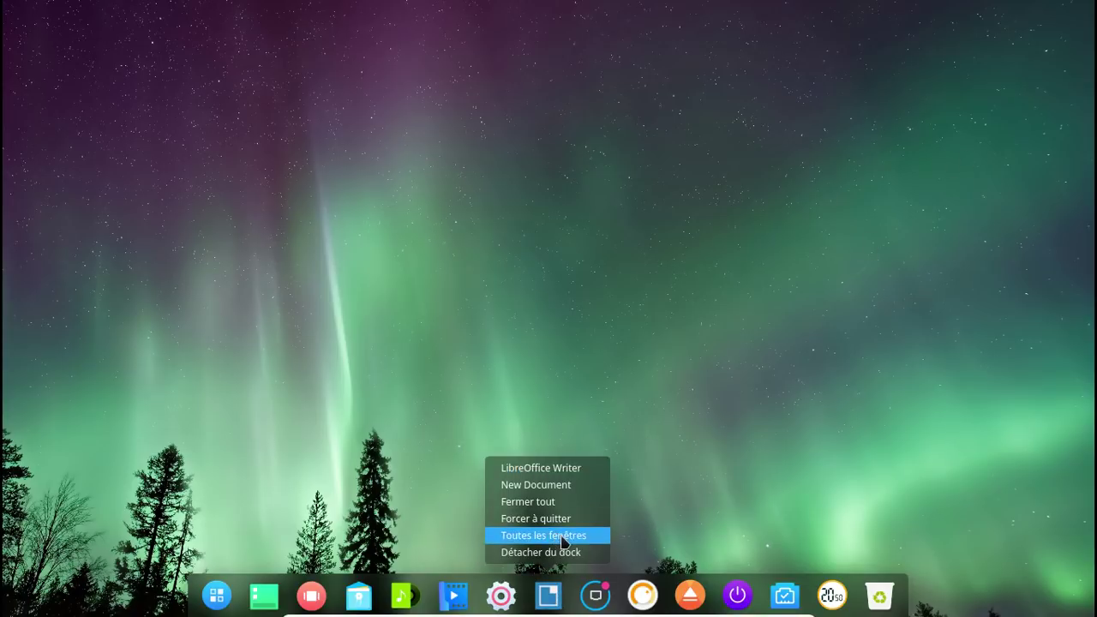
pyautogui.click(557, 505)
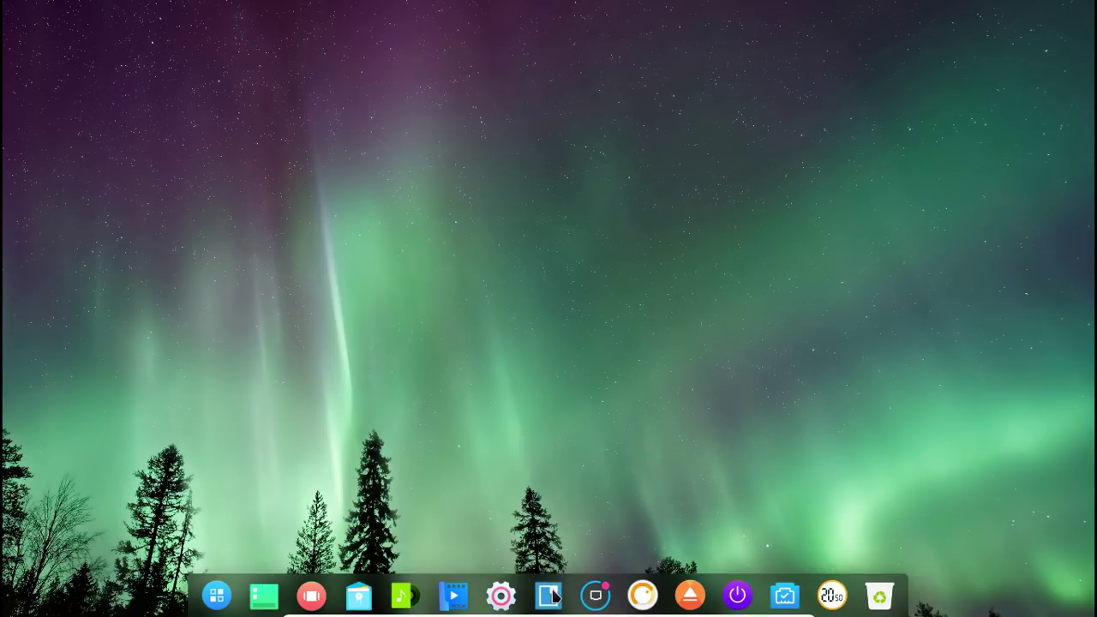
pyautogui.moveTo(553, 593); pyautogui.dragTo(598, 495)
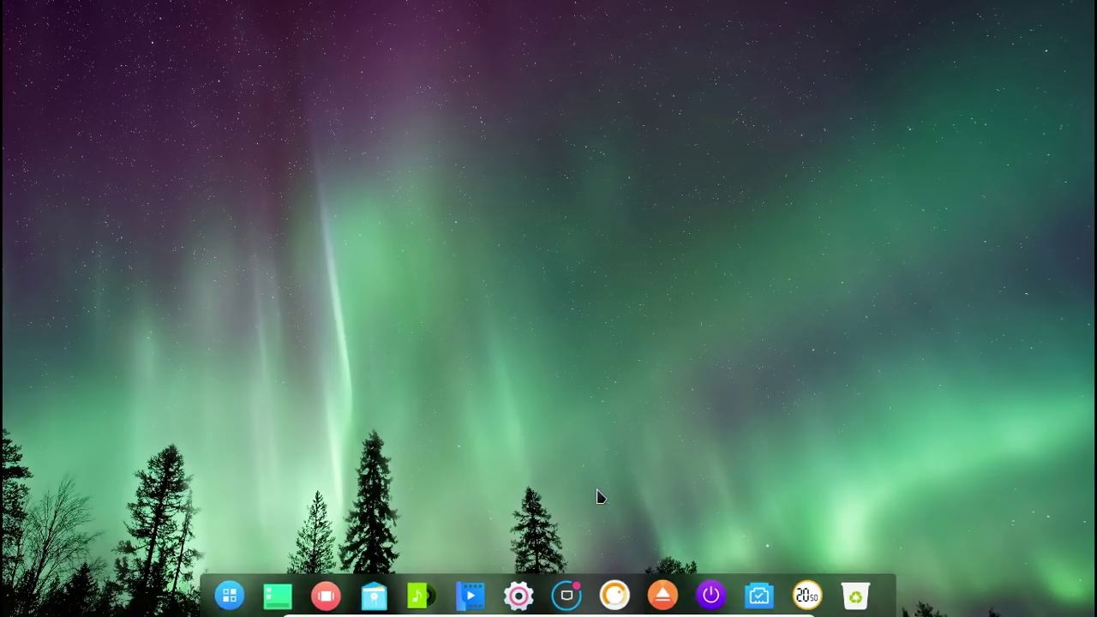
pyautogui.rightClick(441, 84)
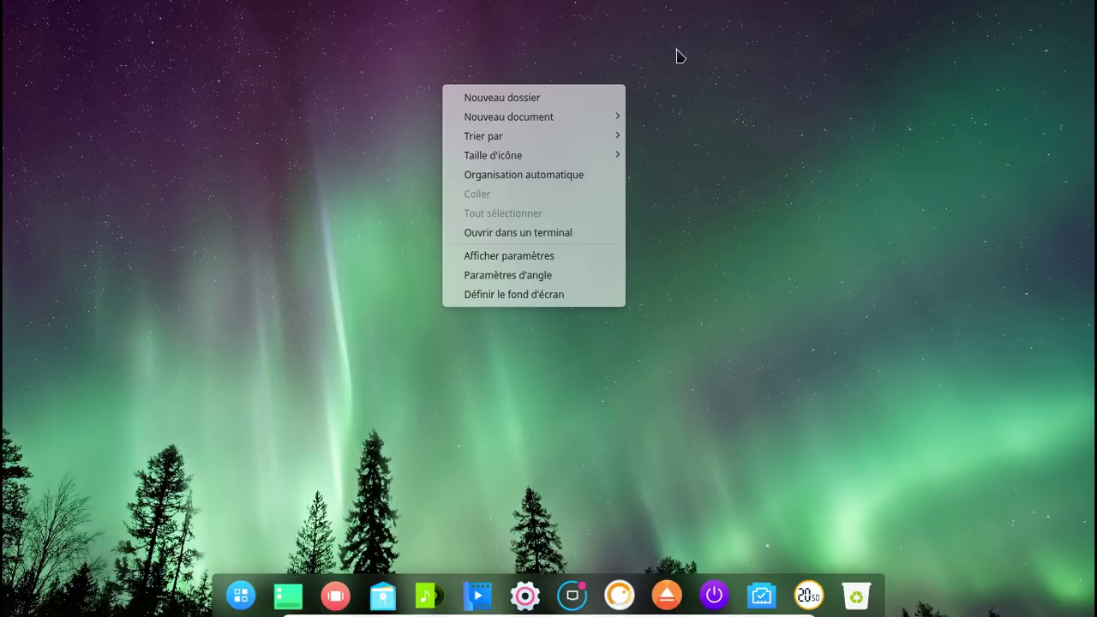
pyautogui.click(698, 111)
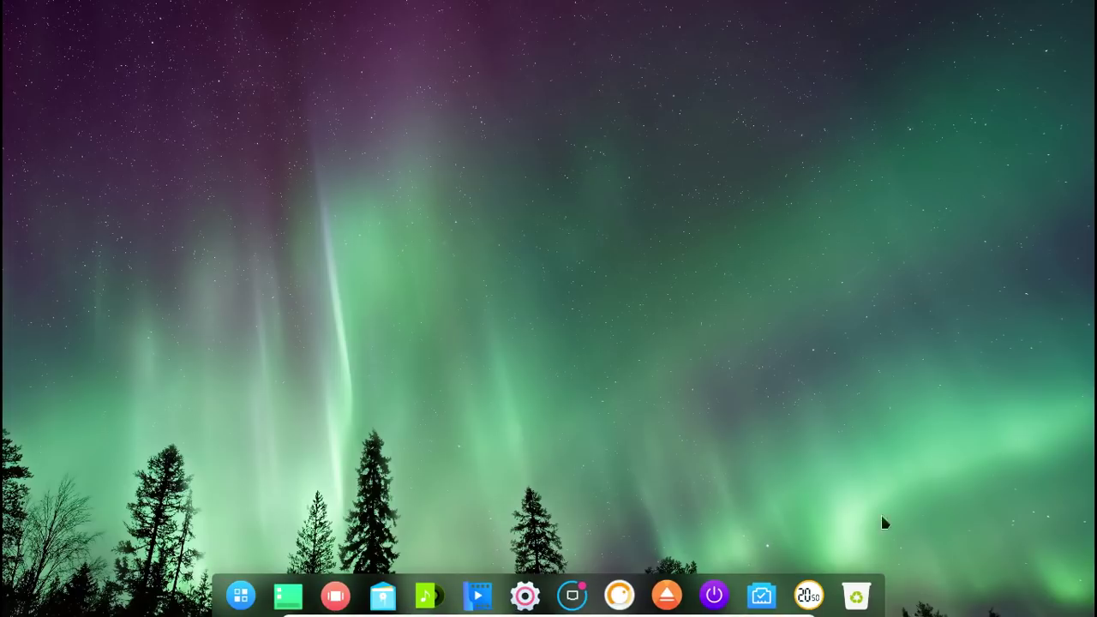
# - Log out of the desktop session with Déconnexion and power off the machine from the login screen
pyautogui.click(715, 597)
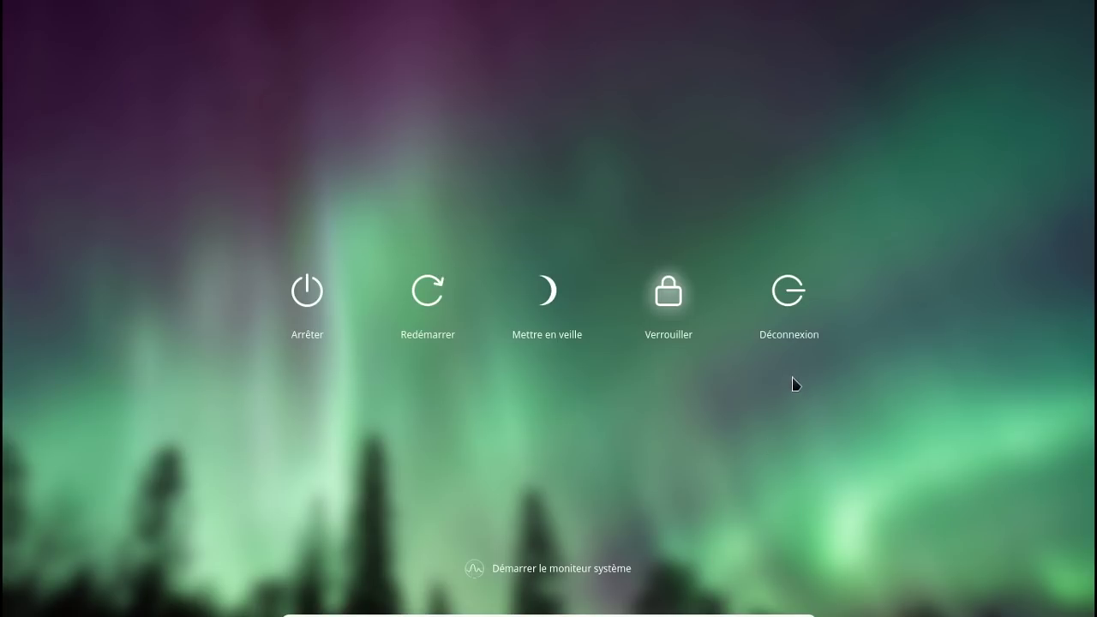
pyautogui.click(800, 310)
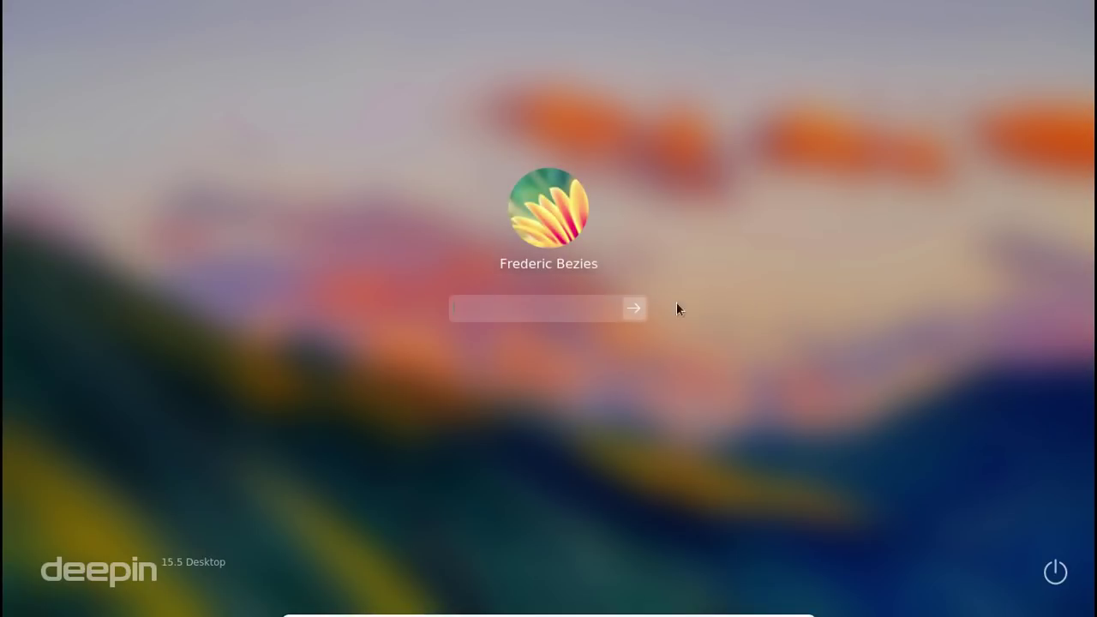
pyautogui.click(1055, 573)
pyautogui.click(547, 242)
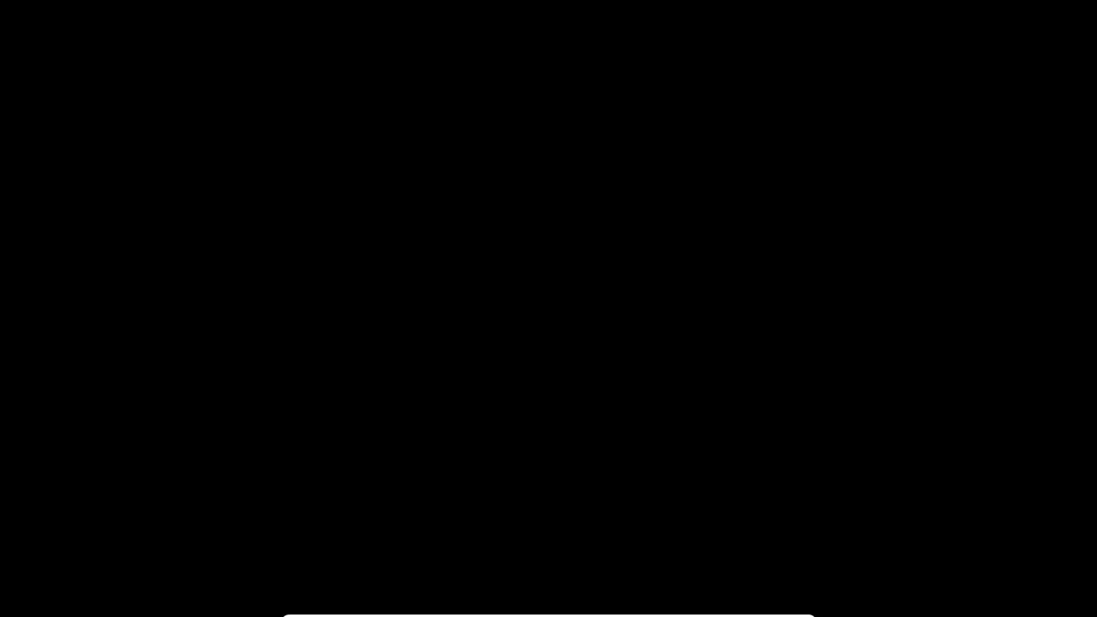